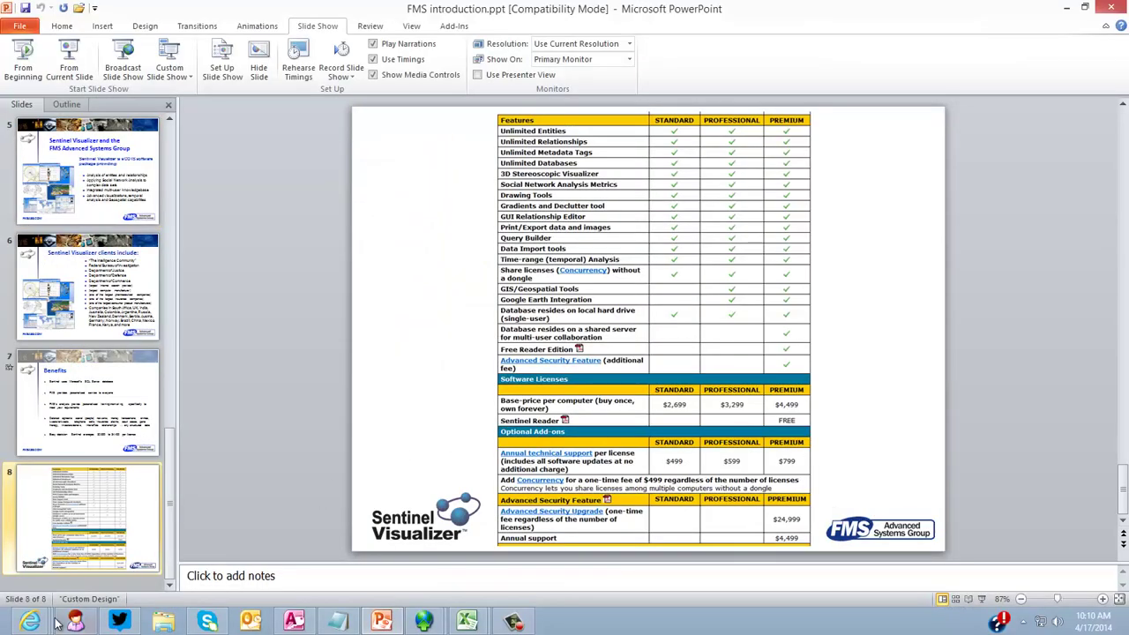
# - Switch to Internet Explorer and view the pricing comparison of Sentinel Visualizer and IBM i2 Analyst's Notebook on the FMS website
pyautogui.moveTo(30, 622)
pyautogui.click(405, 542)
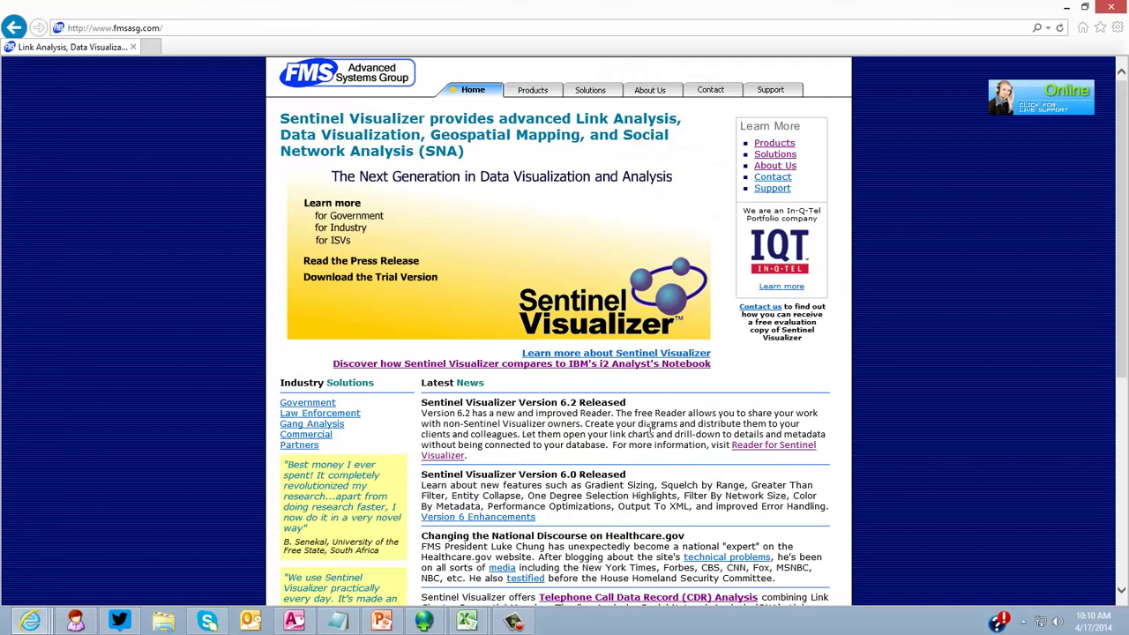
pyautogui.click(615, 367)
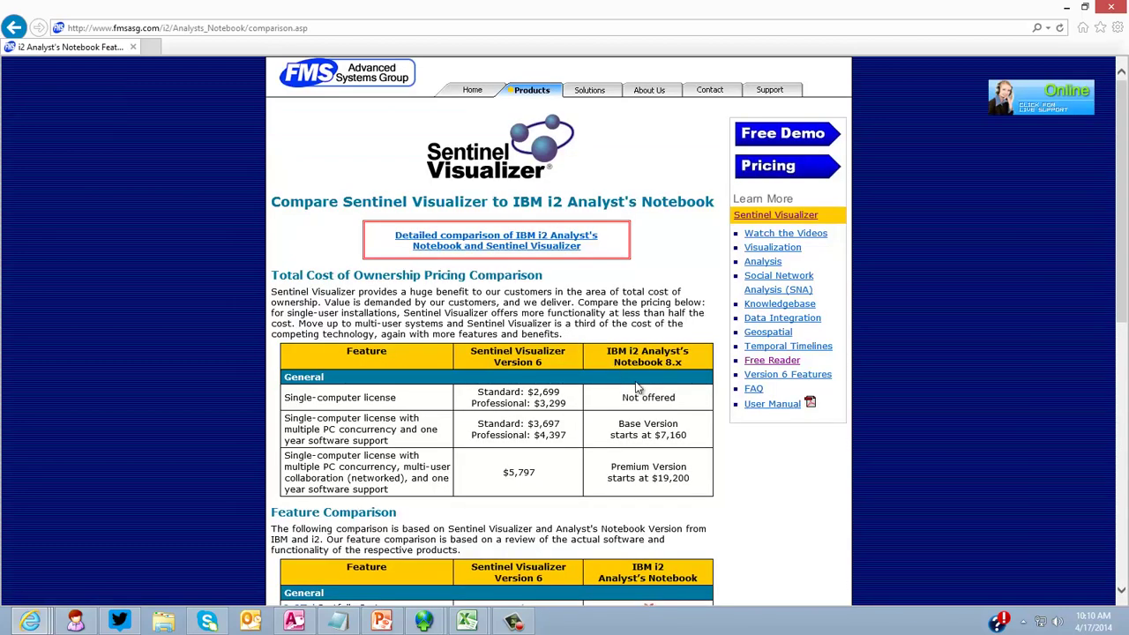
pyautogui.scroll(-2, 692, 428)
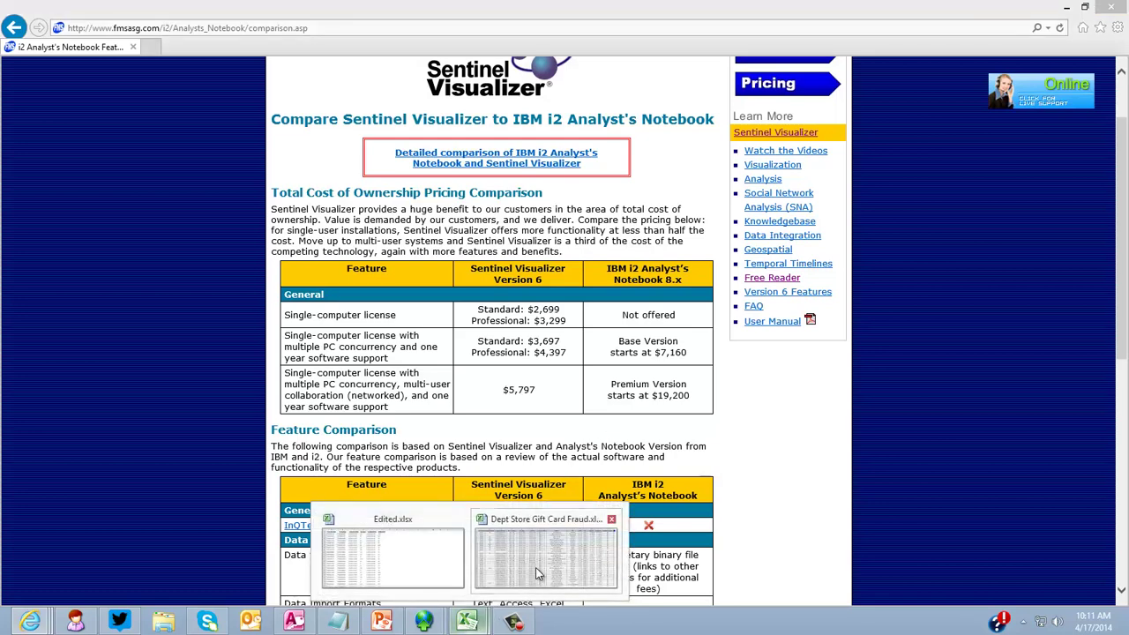
# - Switch to the Excel workbook Dept Store Gift Card Fraud.xls and examine its transaction rows, gift card numbers, dates and address-to-longitude columns
pyautogui.click(529, 551)
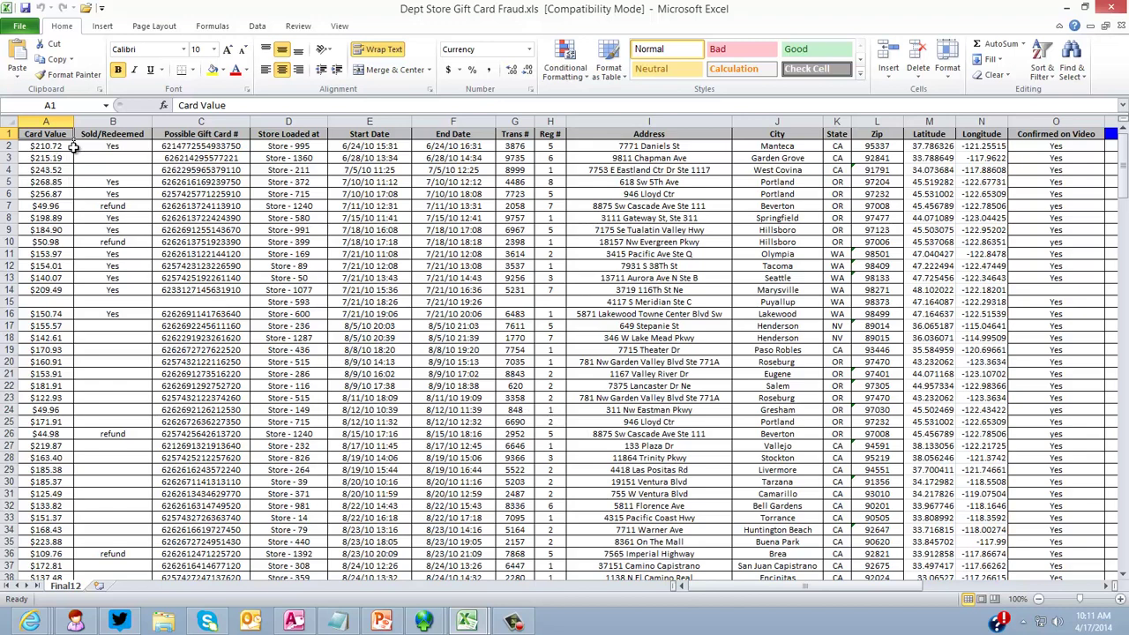
pyautogui.moveTo(7, 171); pyautogui.dragTo(33, 398)
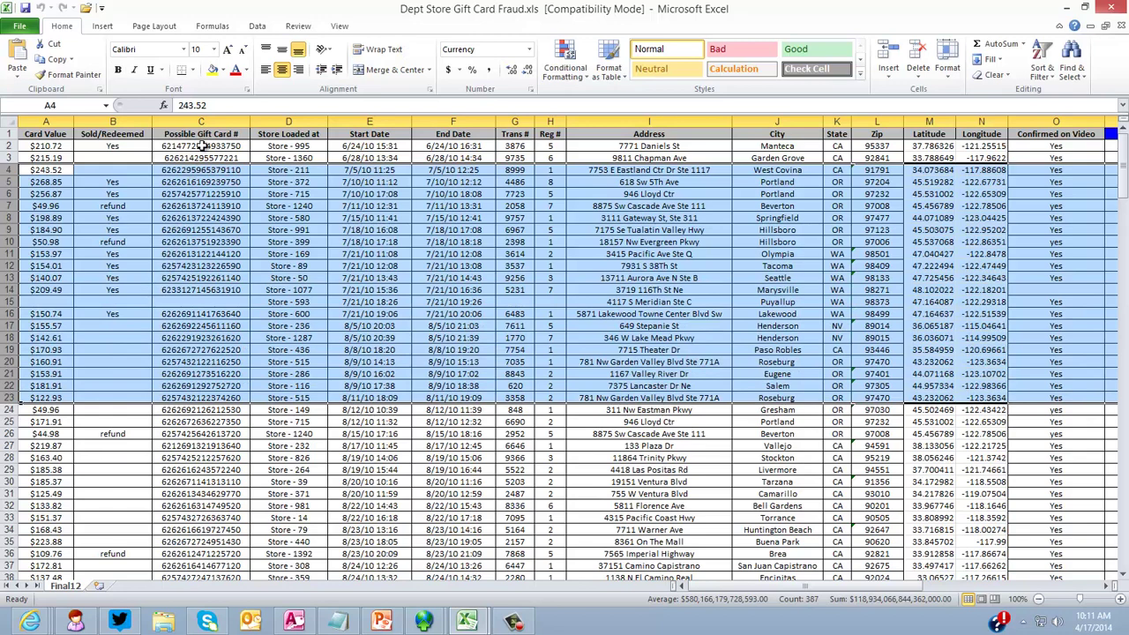
pyautogui.click(212, 120)
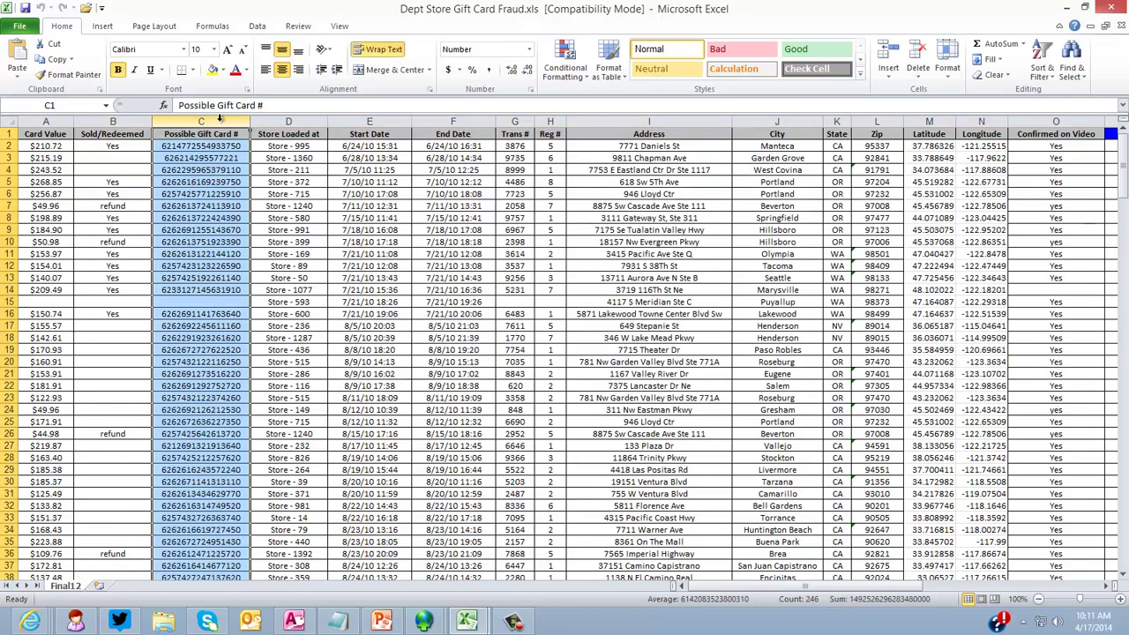
pyautogui.moveTo(286, 121); pyautogui.dragTo(445, 121)
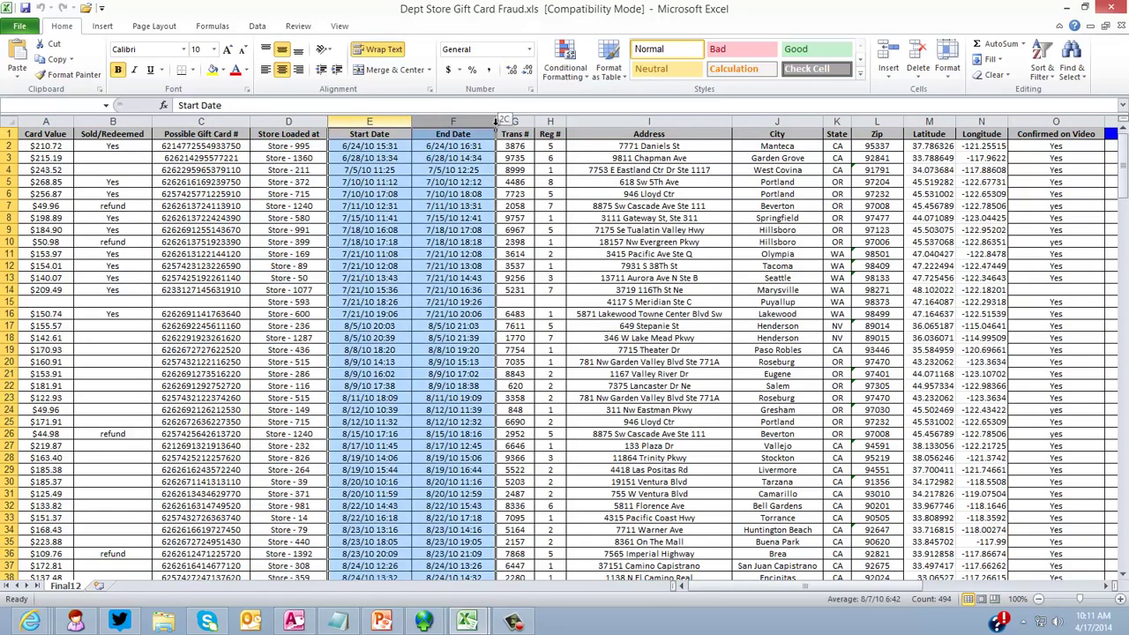
pyautogui.moveTo(618, 121); pyautogui.dragTo(648, 138)
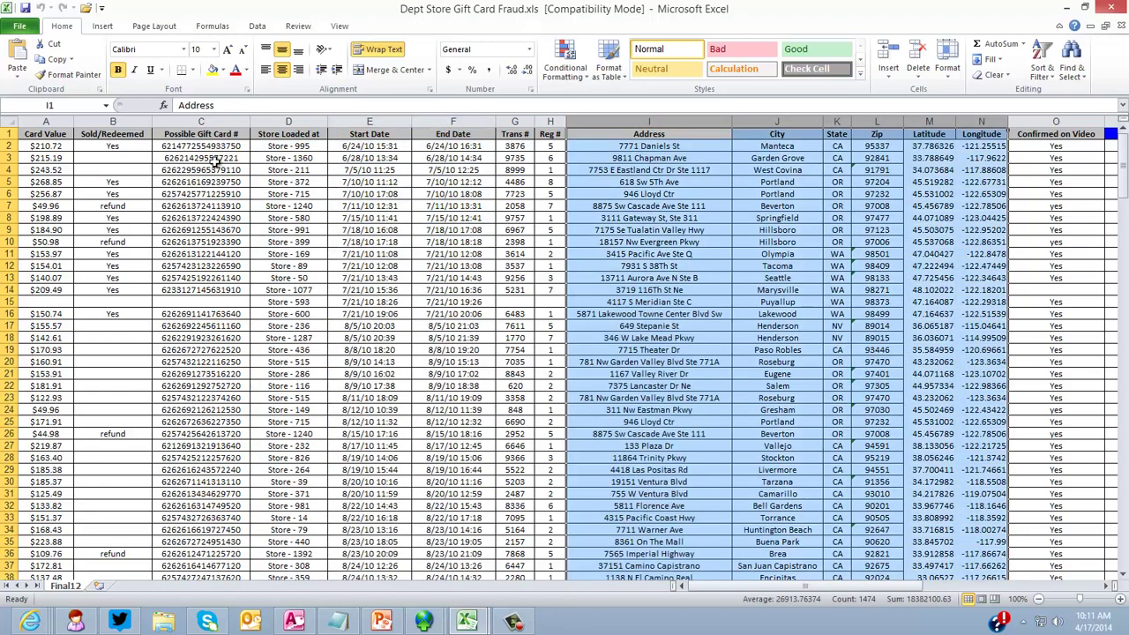
# - Inspect the full content of the first possible gift card number in cell C2, leaving the cell unedited
pyautogui.click(215, 147)
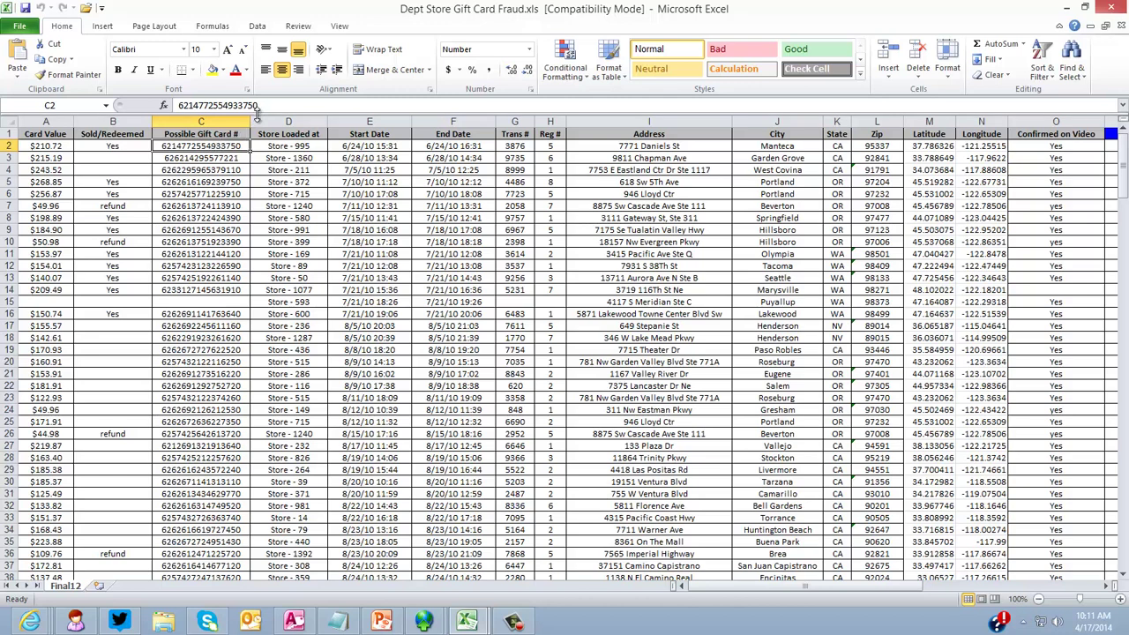
pyautogui.moveTo(257, 105); pyautogui.dragTo(179, 105)
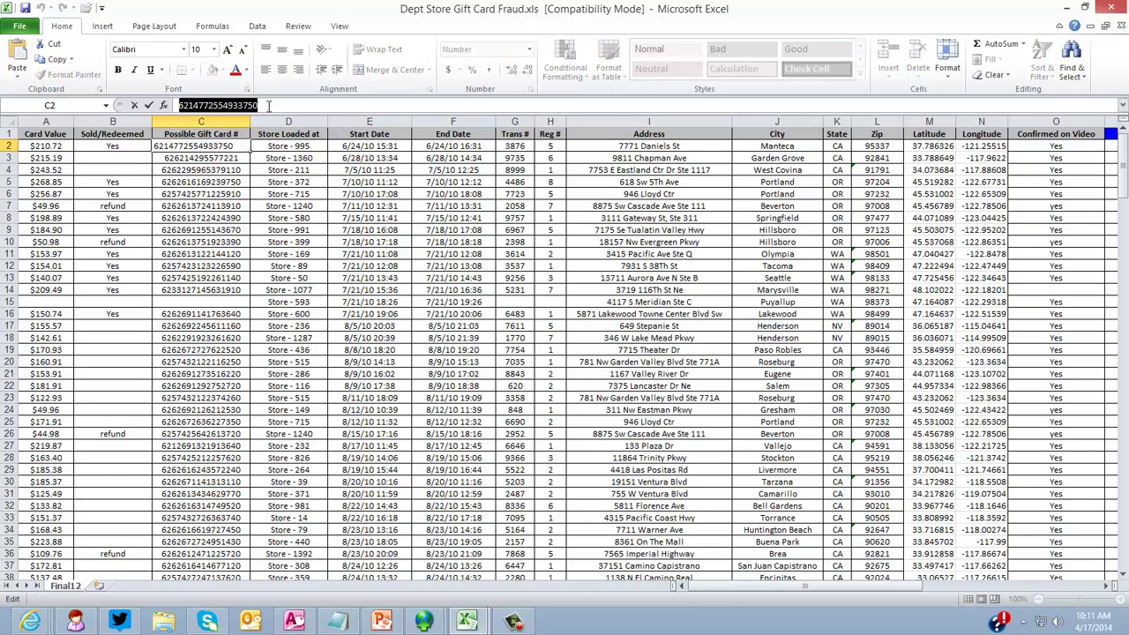
pyautogui.press('Escape')
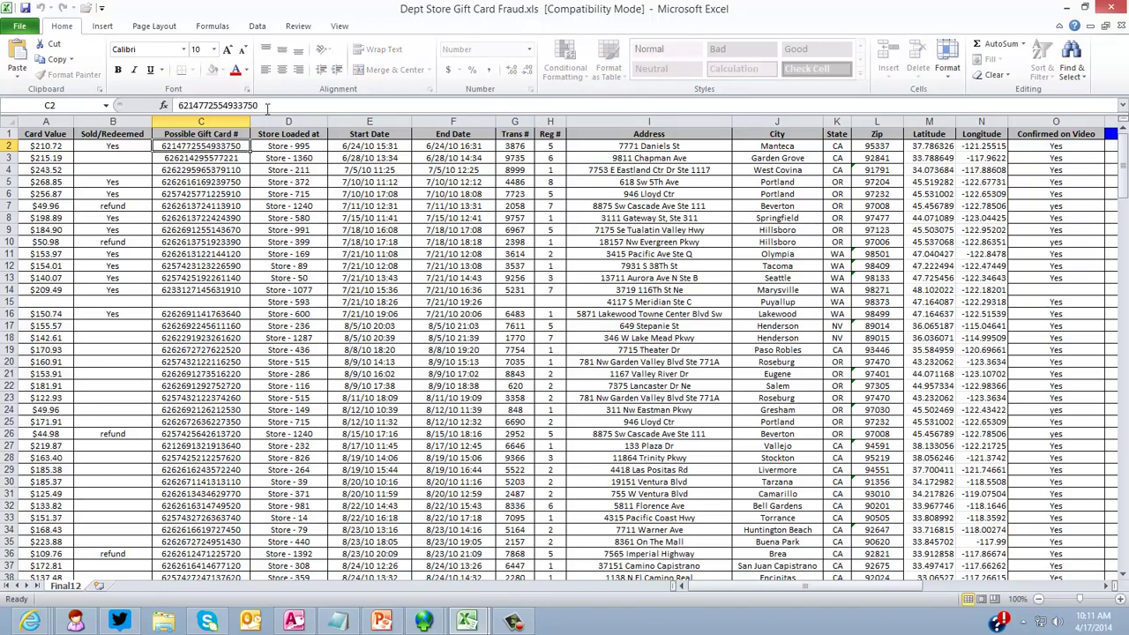
# - Look through the gift card number, store, start date, end date and transaction number columns, ending back at cell C2
pyautogui.click(202, 120)
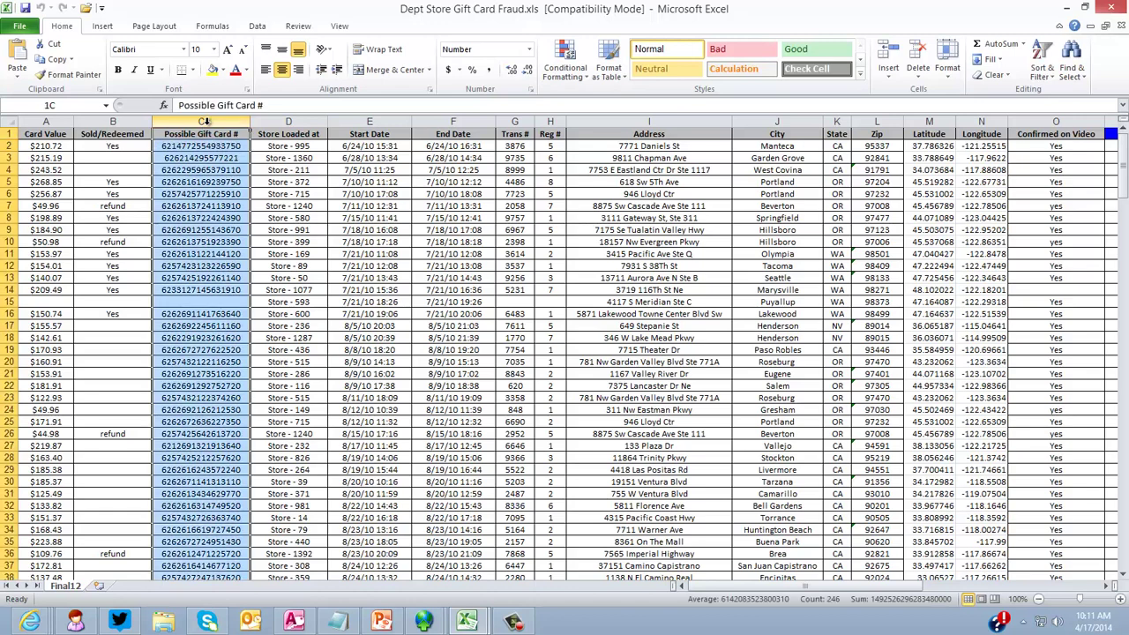
pyautogui.click(291, 121)
pyautogui.click(361, 121)
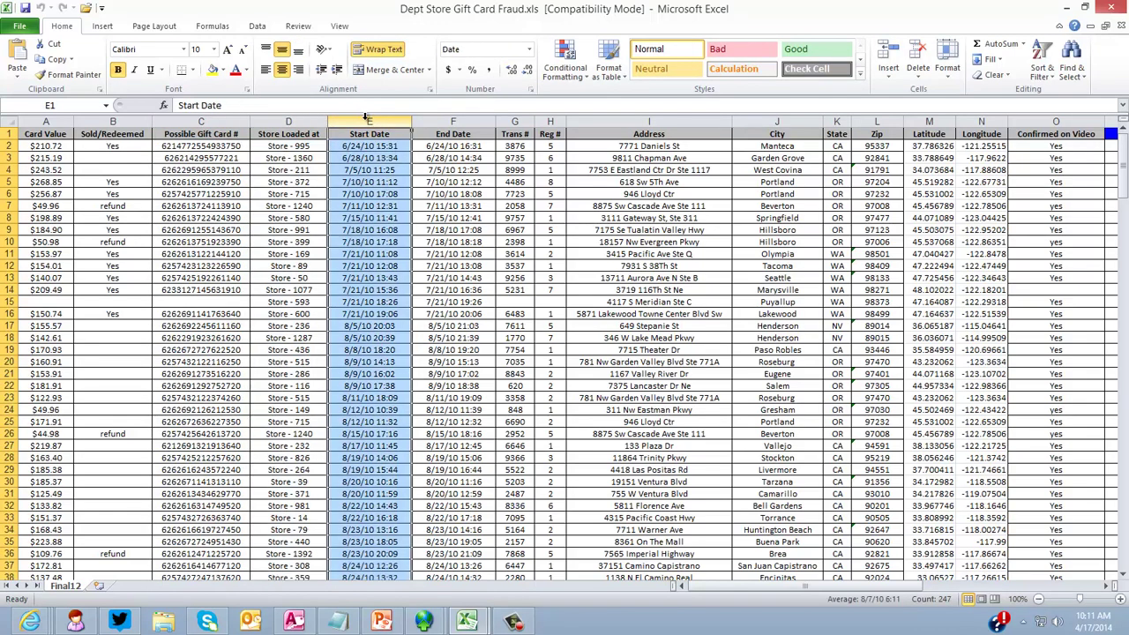
pyautogui.click(450, 121)
pyautogui.click(503, 121)
pyautogui.click(219, 147)
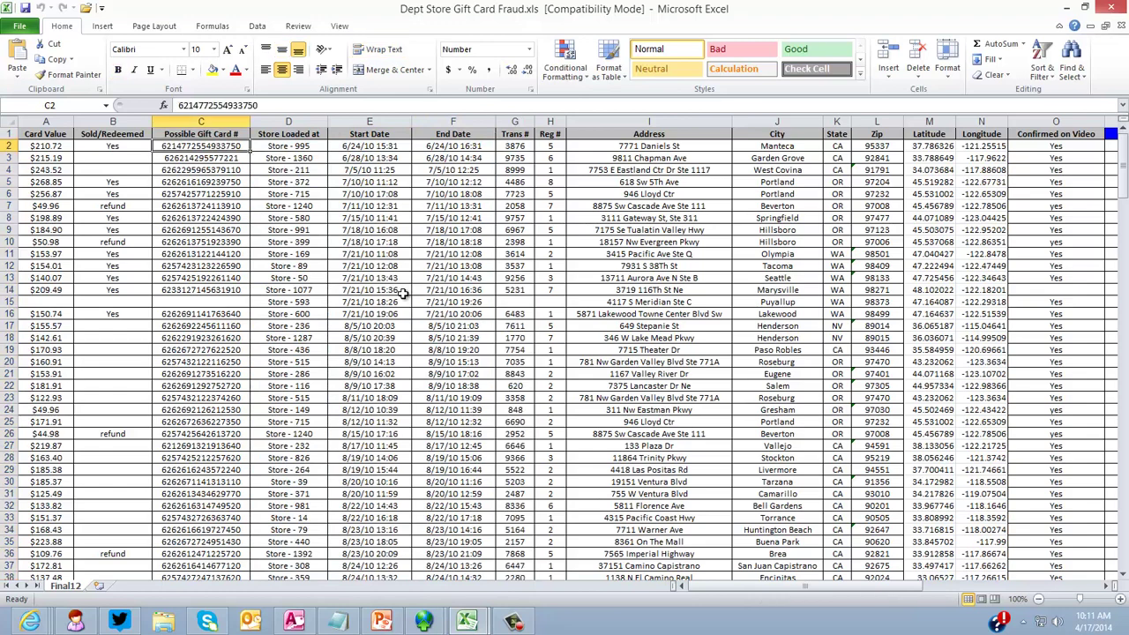
# - Switch to the Gift_Card_Fraud network in Sentinel Visualizer and use the Navigator overview to zoom in on the lower central cluster
pyautogui.moveTo(432, 622)
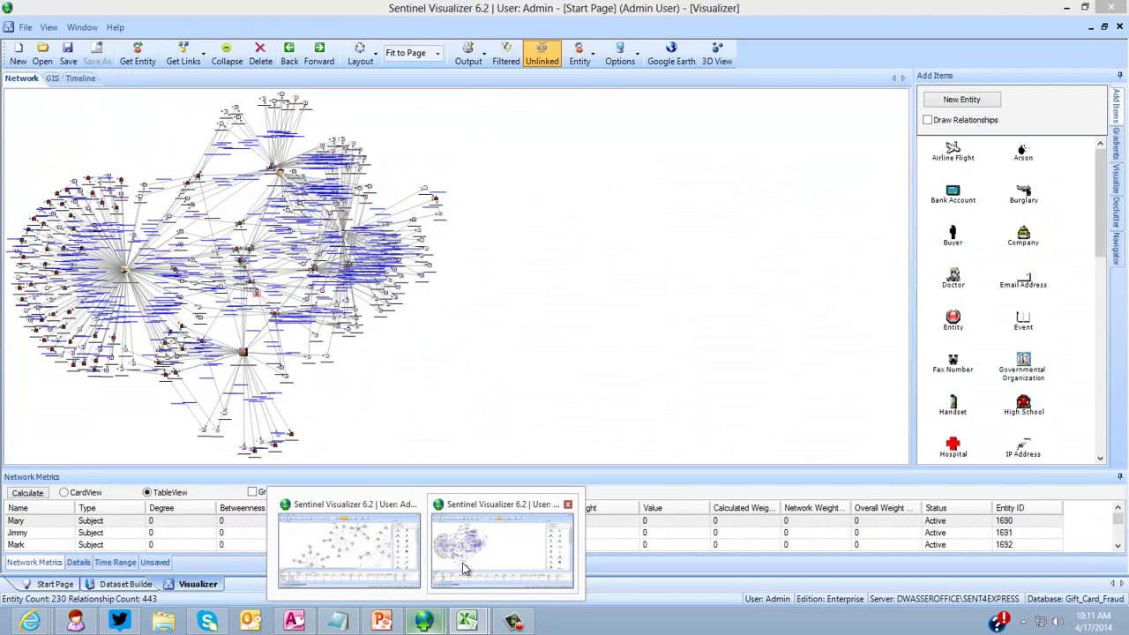
pyautogui.click(462, 562)
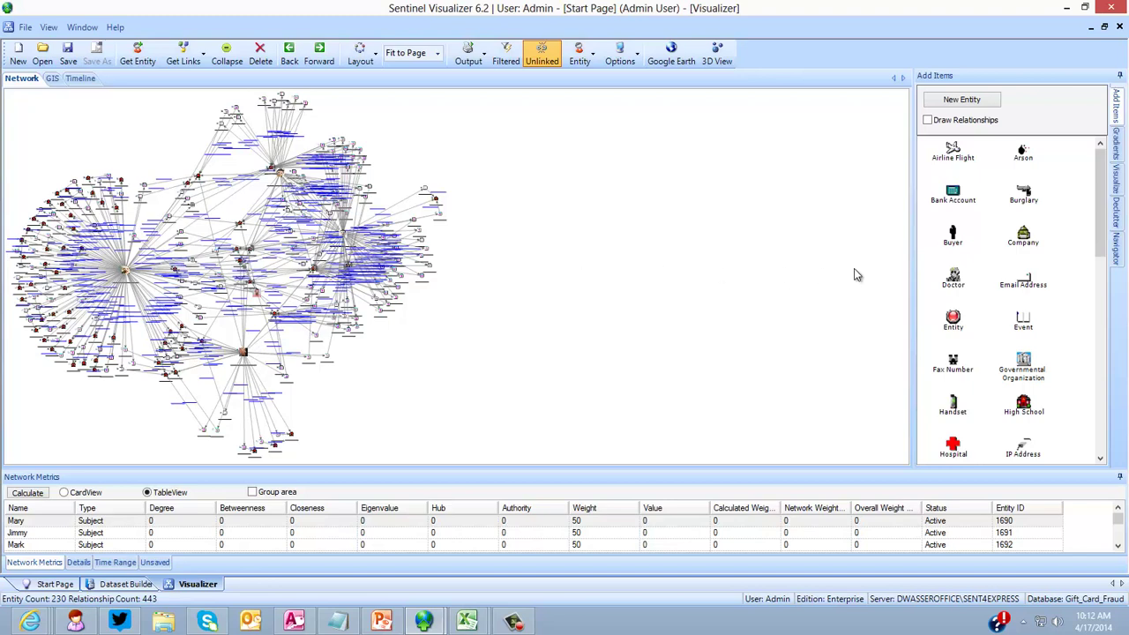
pyautogui.click(1116, 249)
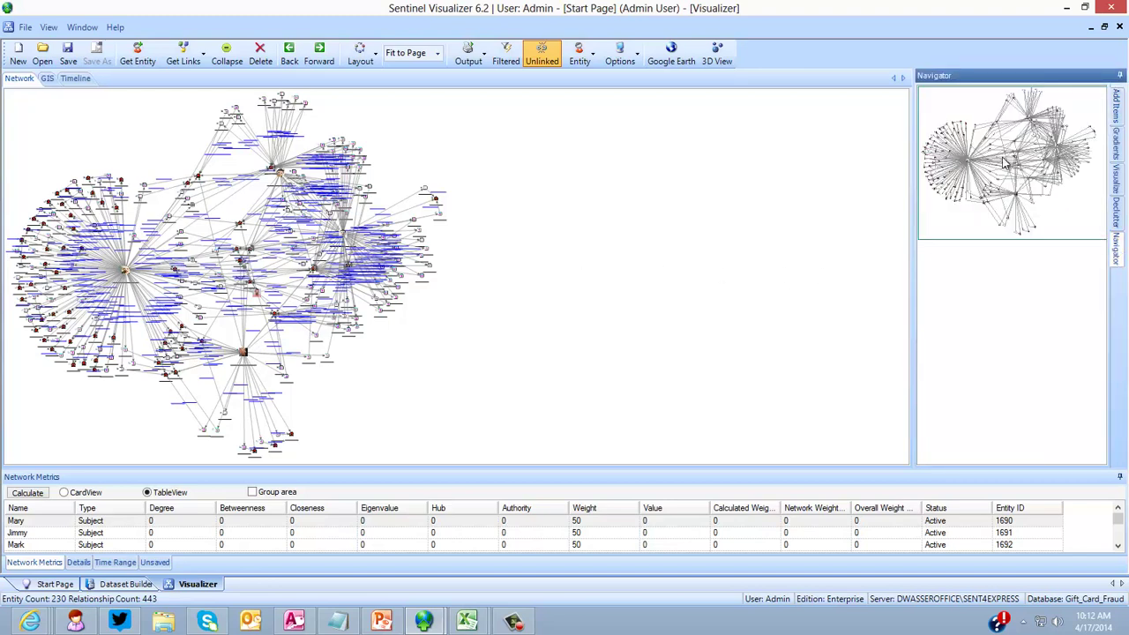
pyautogui.moveTo(929, 121); pyautogui.dragTo(1026, 162)
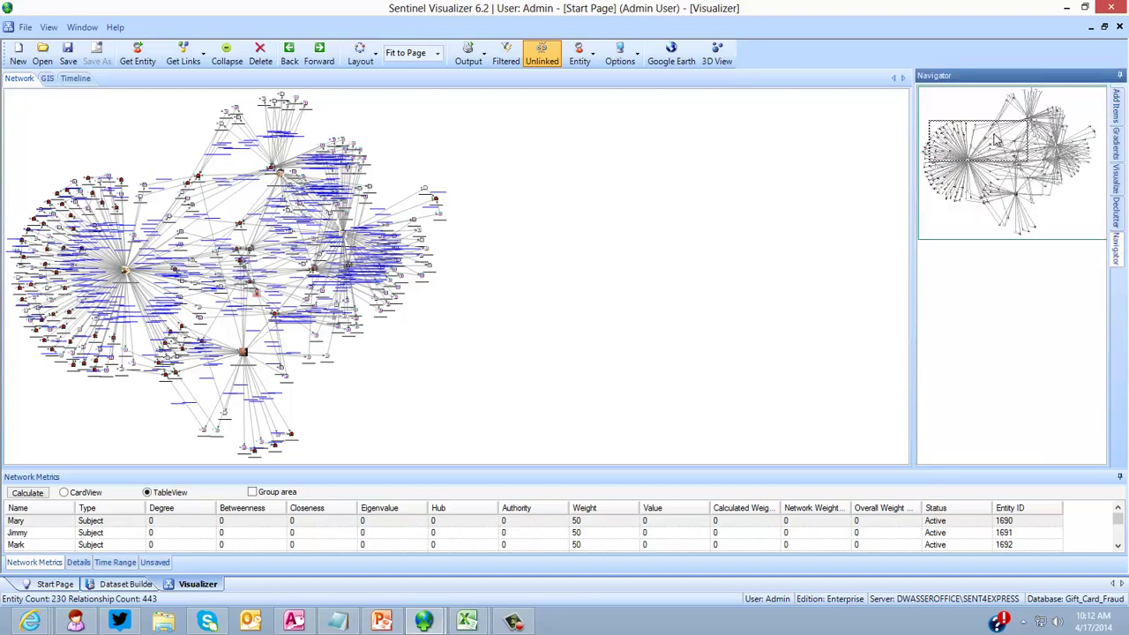
pyautogui.moveTo(985, 125); pyautogui.dragTo(1019, 174)
# - Open the entity record of the pictured subject at the centre of the "Makes Return" links and review its brief
pyautogui.click(494, 300)
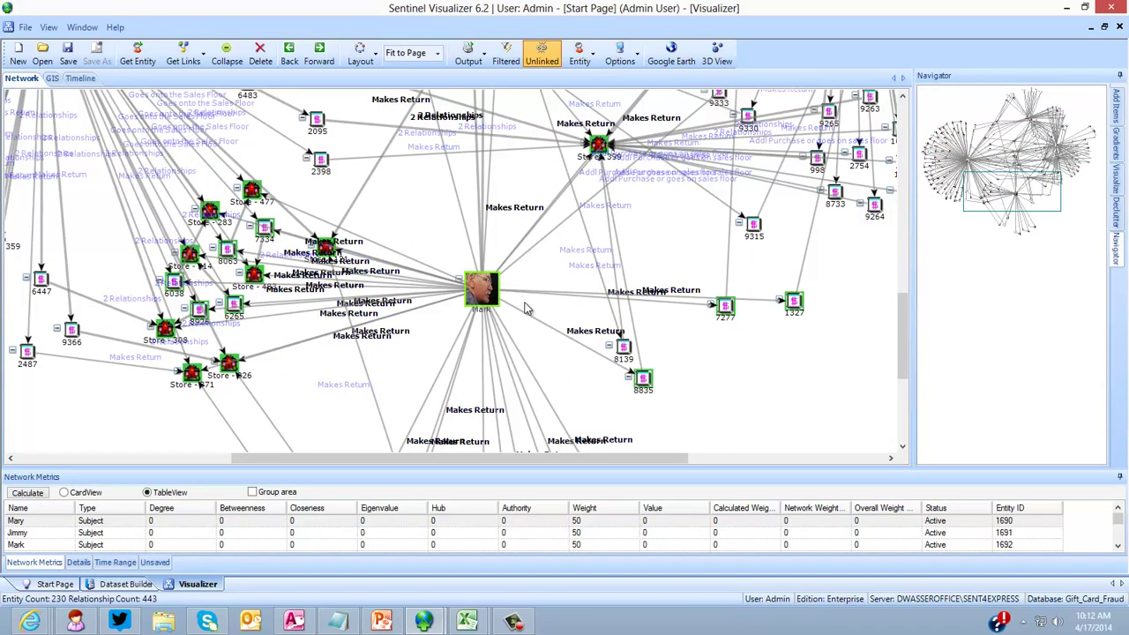
pyautogui.scroll(2, 538, 316)
pyautogui.scroll(1, 542, 316)
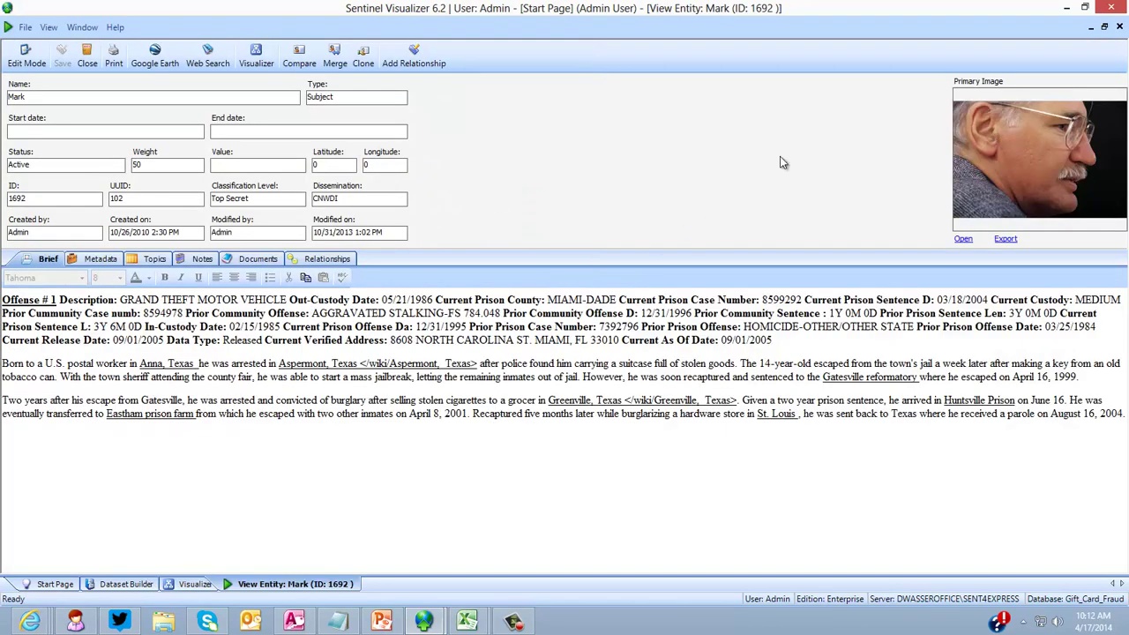
pyautogui.moveTo(6, 298); pyautogui.dragTo(310, 458)
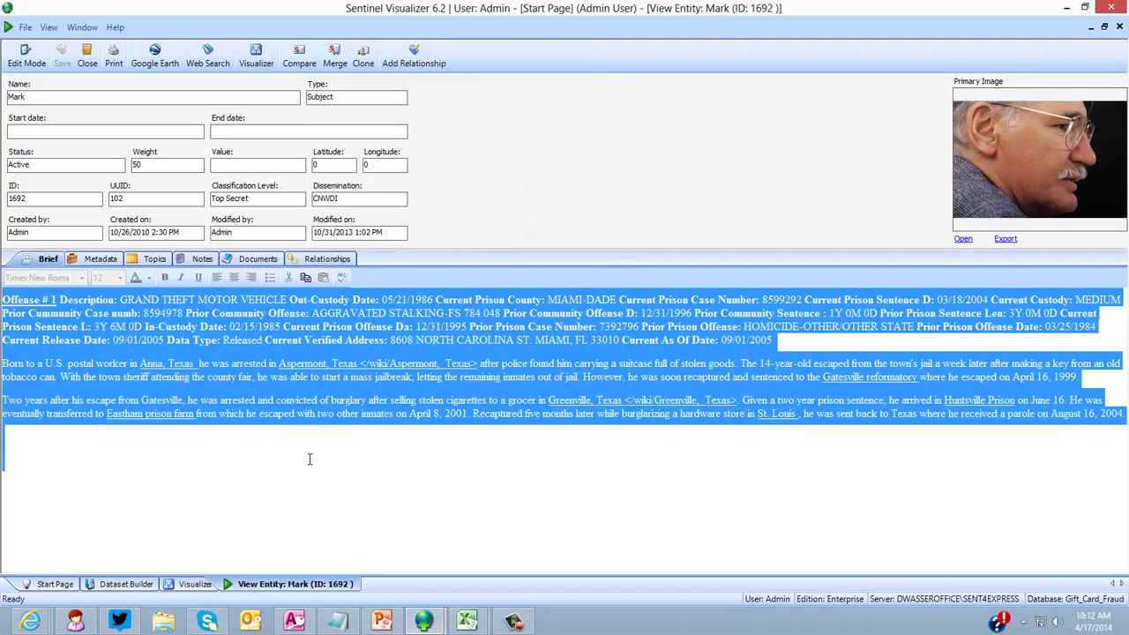
pyautogui.click(310, 458)
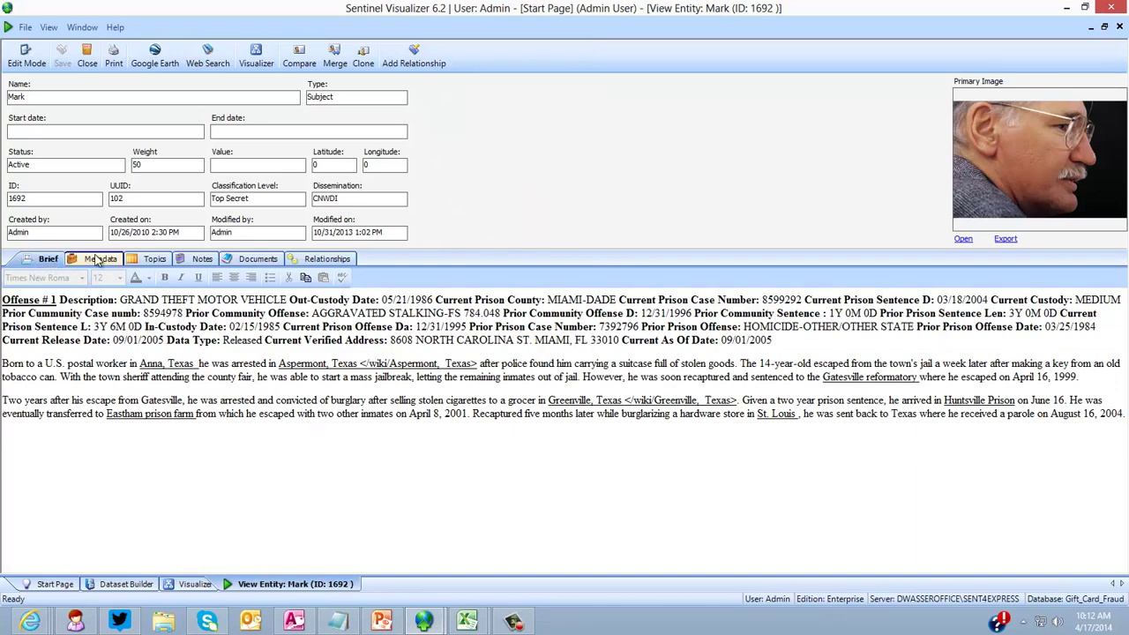
# - Review the subject's metadata, widening the Value and Type columns to fit and checking the employer and eye color entries
pyautogui.click(104, 264)
pyautogui.doubleClick(146, 282)
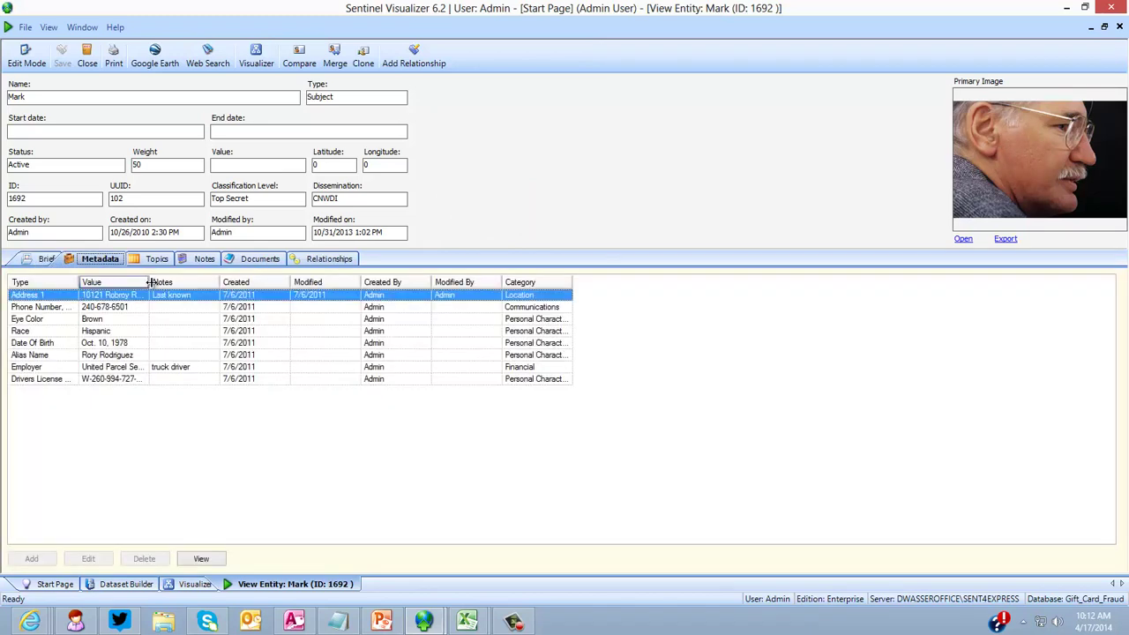
pyautogui.doubleClick(82, 283)
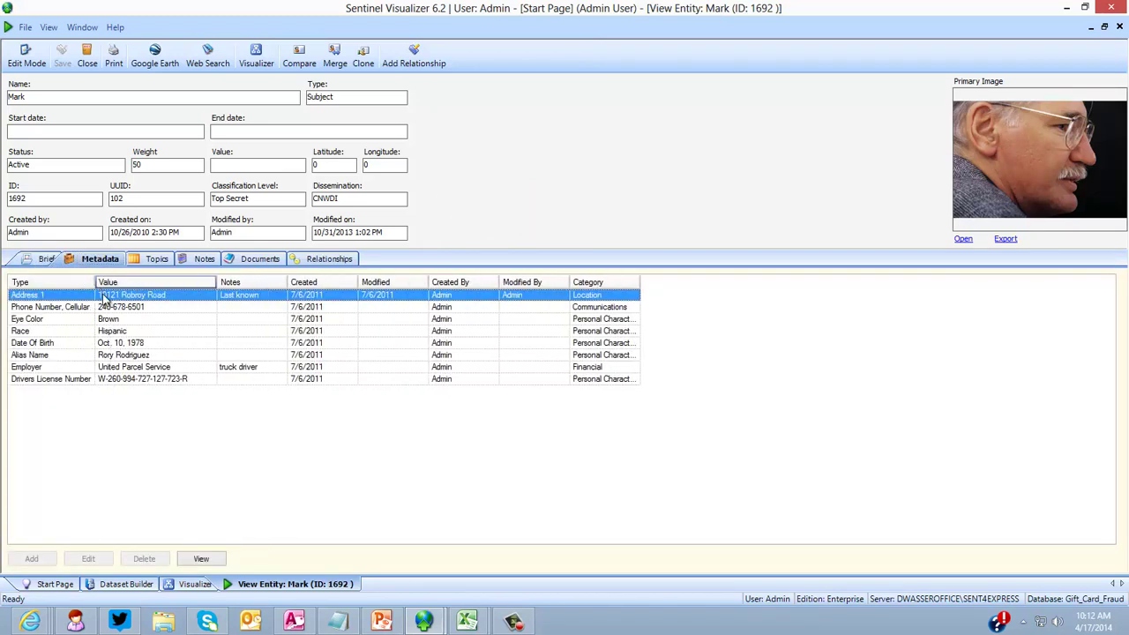
pyautogui.click(155, 369)
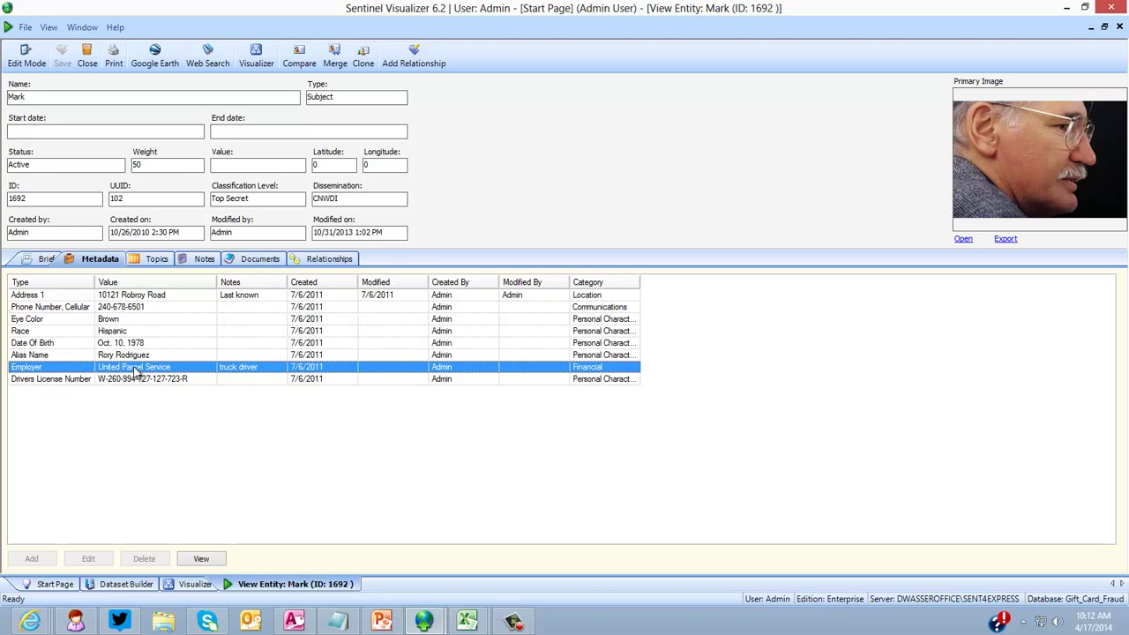
pyautogui.click(119, 320)
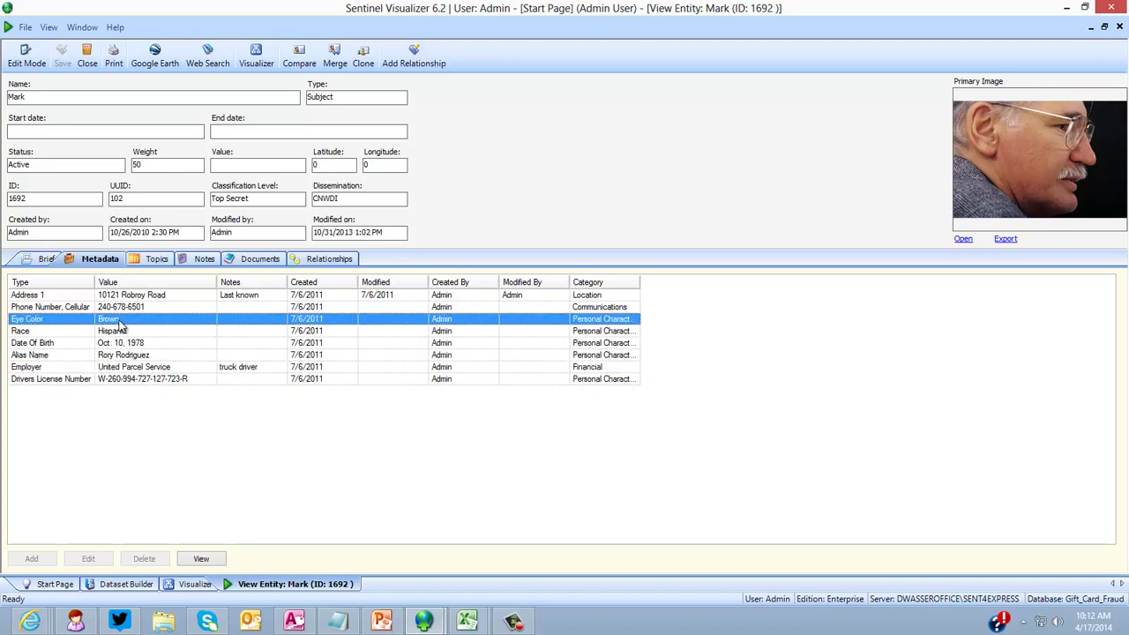
# - Review the subject's notes and attached documents, viewing the drivers license image and closing it again
pyautogui.click(202, 259)
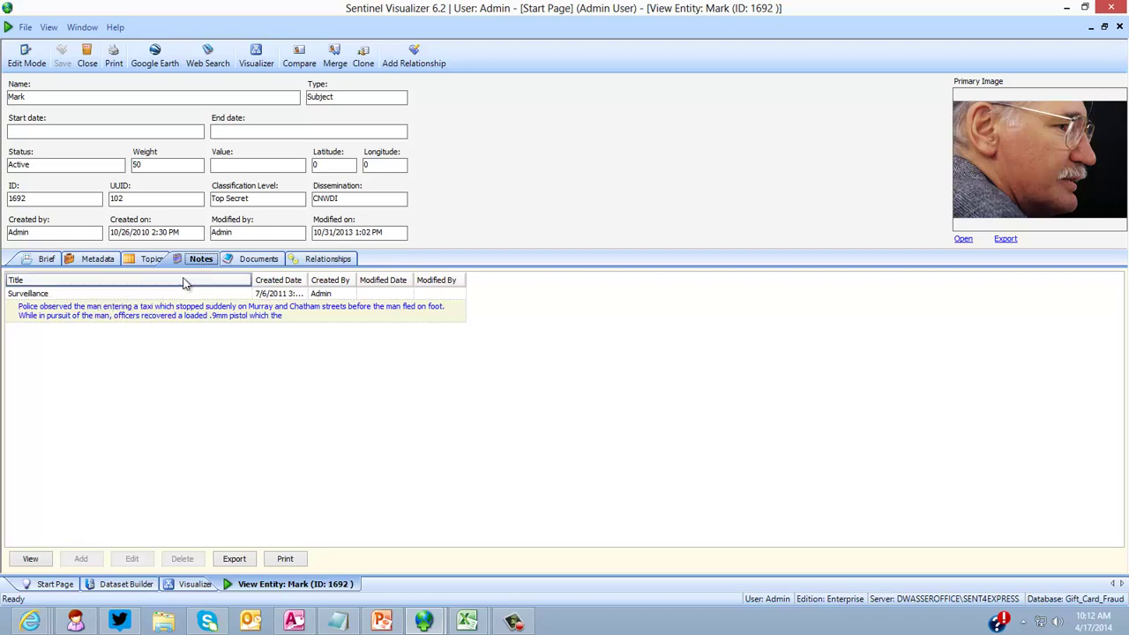
pyautogui.click(251, 258)
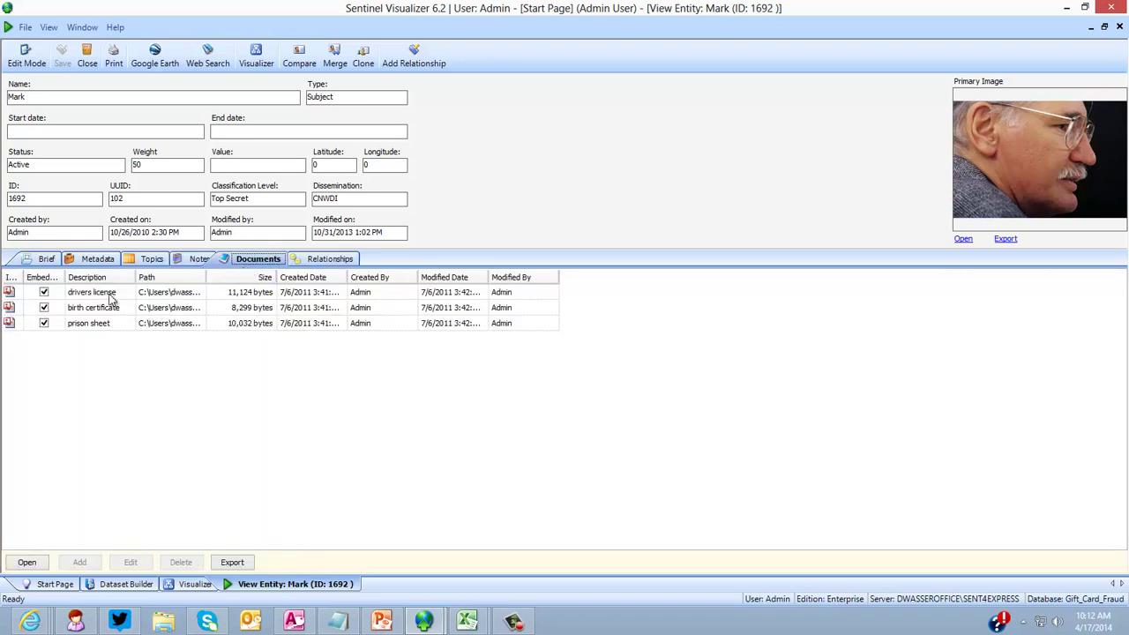
pyautogui.click(112, 296)
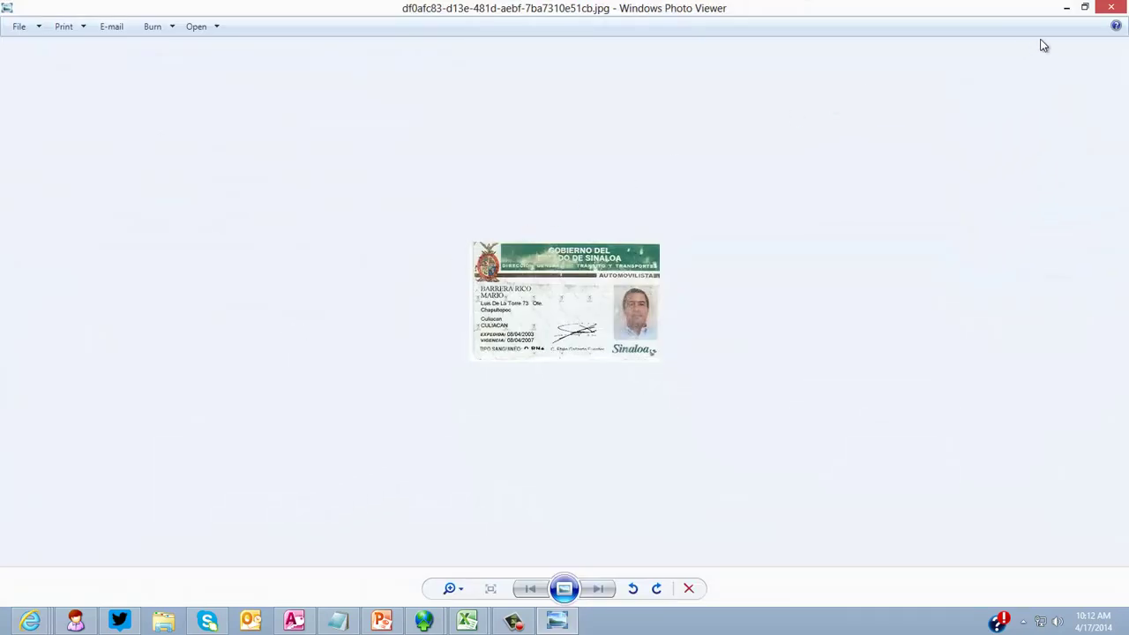
pyautogui.click(1111, 9)
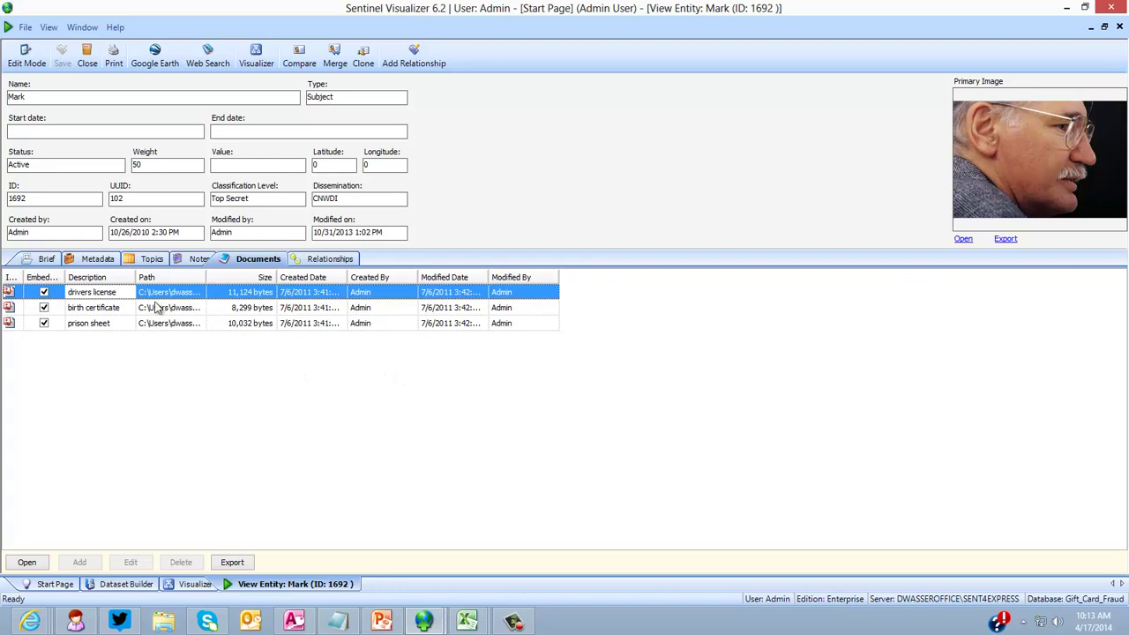
# - Chart this subject's direct relationships in a new Visualizer diagram from the entity record
pyautogui.click(29, 98)
pyautogui.click(46, 100)
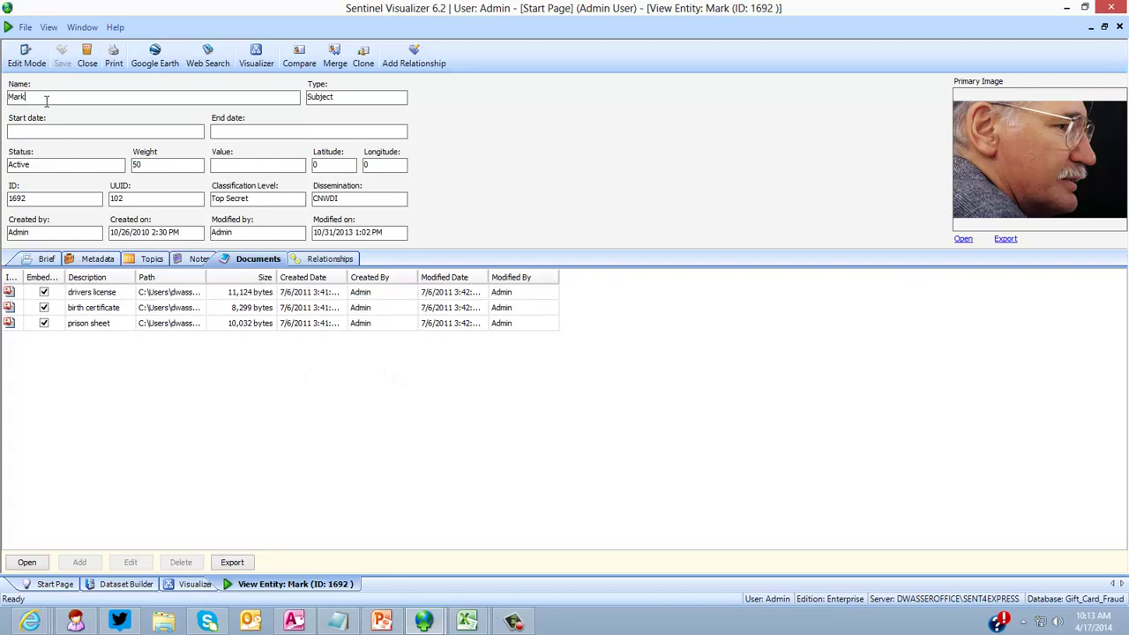
pyautogui.click(265, 70)
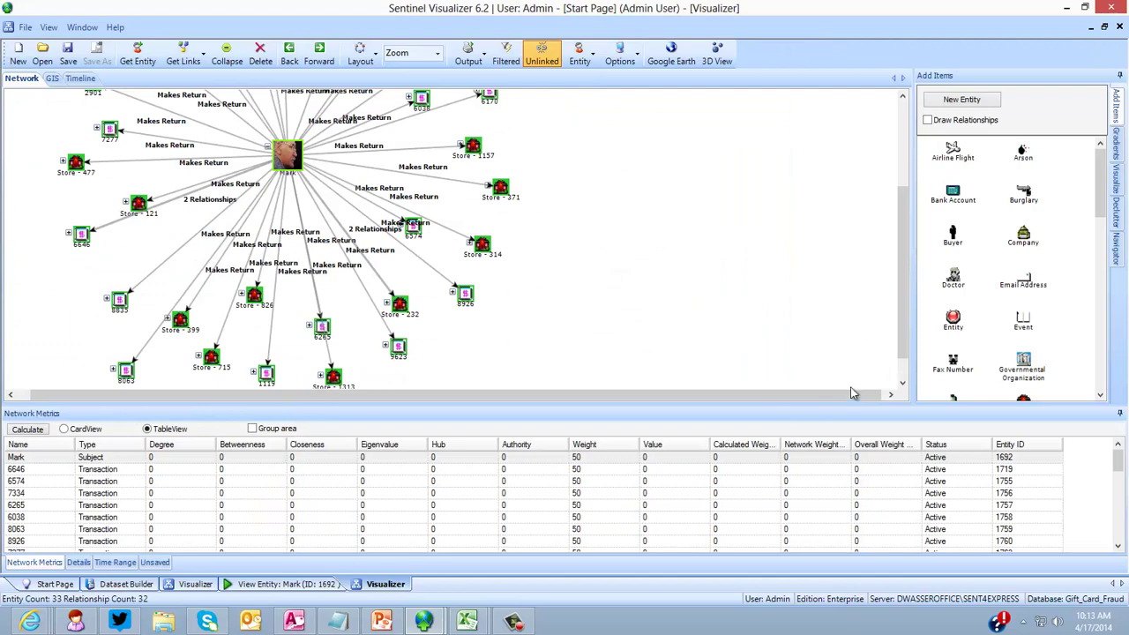
# - Enlarge the network diagram area above the metrics table and set the diagram's zoom to Fit to Page
pyautogui.moveTo(849, 405); pyautogui.dragTo(873, 465)
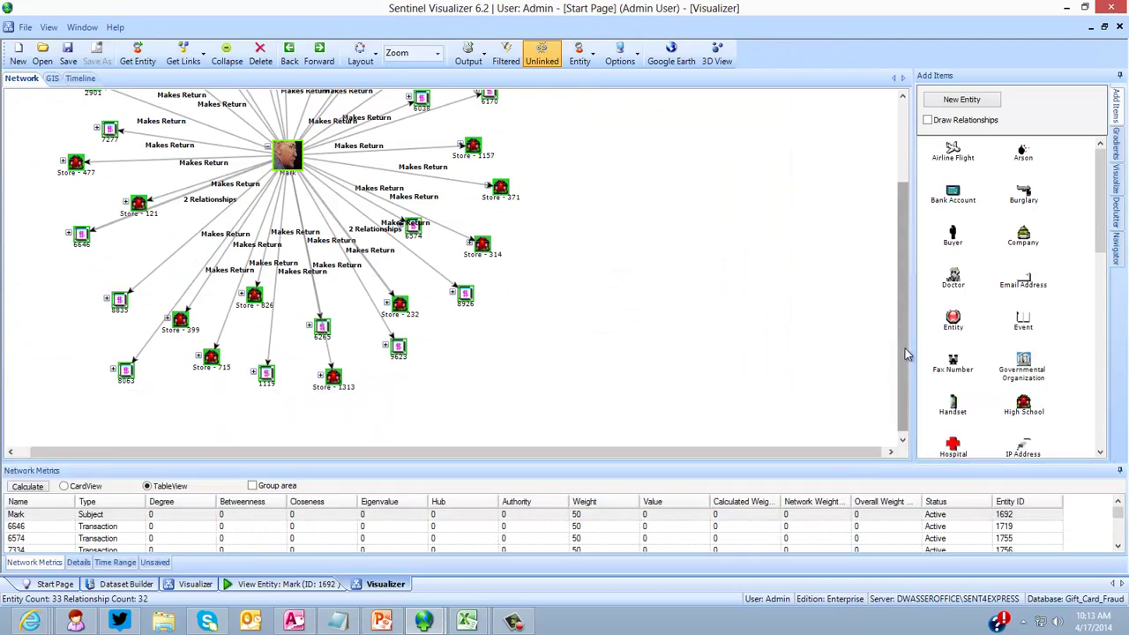
pyautogui.moveTo(907, 346); pyautogui.dragTo(900, 243)
pyautogui.click(438, 53)
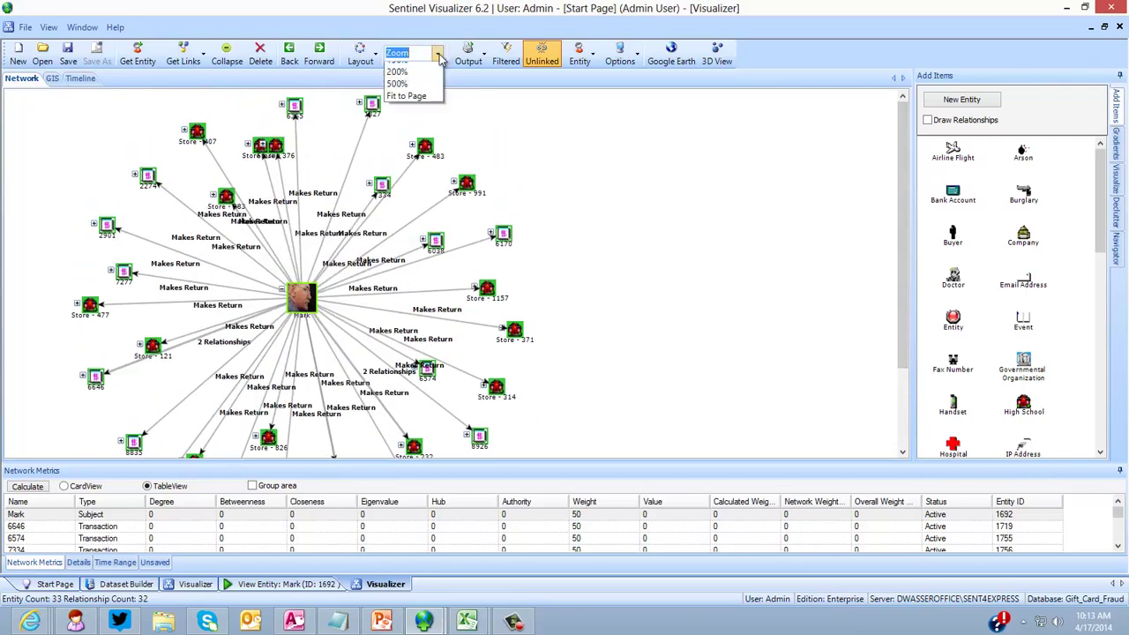
pyautogui.click(404, 165)
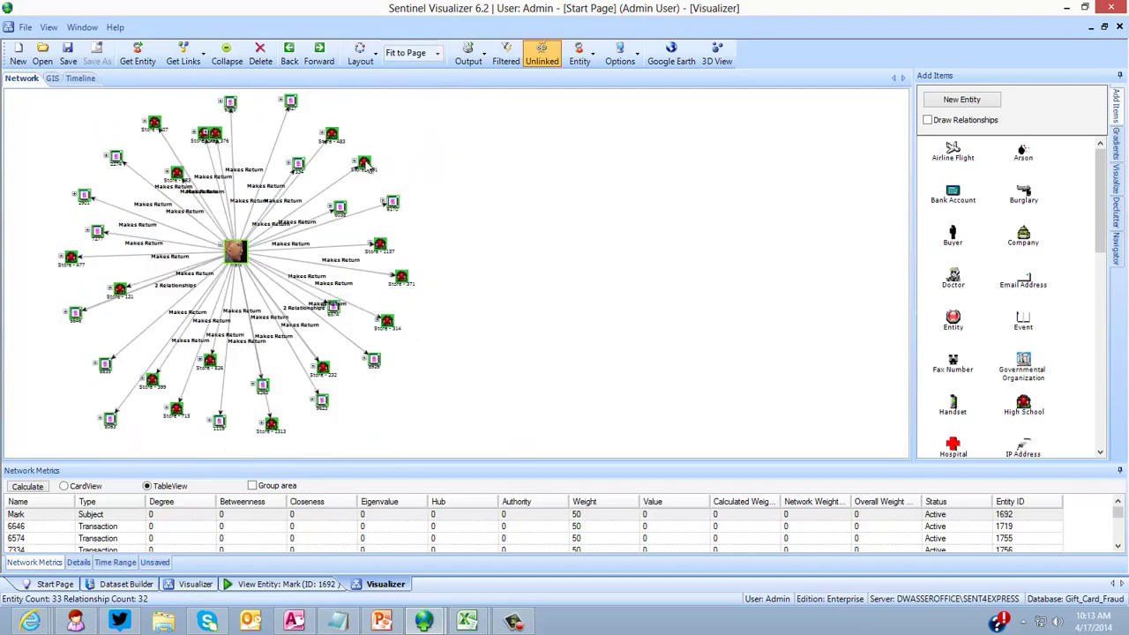
# - Pull an outlying store away from the subject's ring of relationships and get its links
pyautogui.moveTo(368, 167); pyautogui.dragTo(567, 144)
pyautogui.rightClick(571, 146)
pyautogui.click(599, 149)
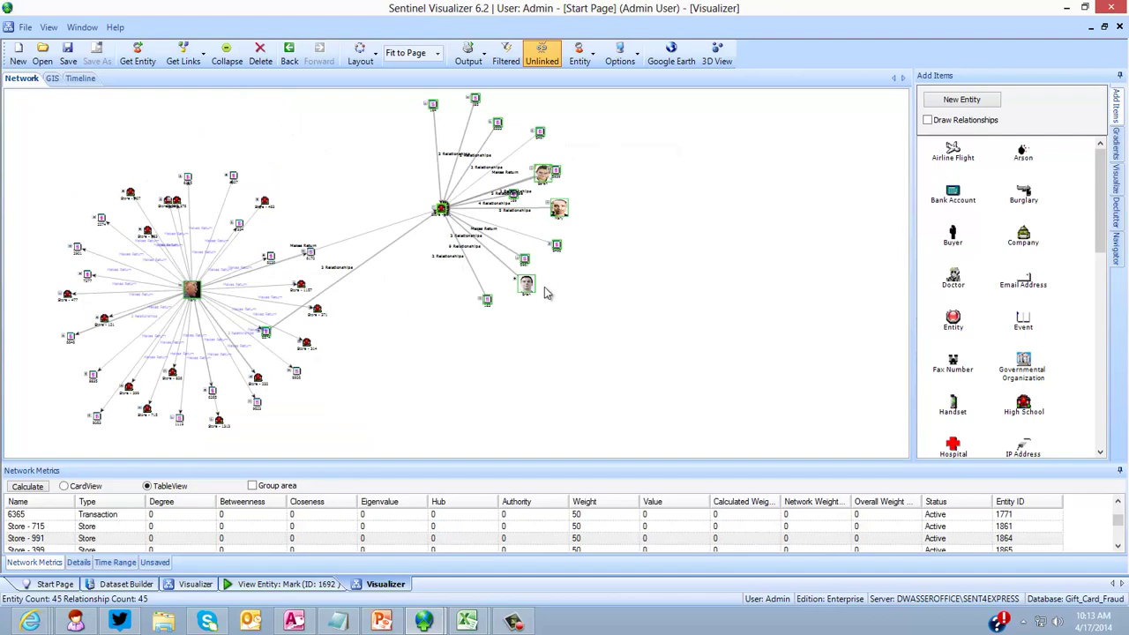
# - Pull out the lowest subject portrait connected to the expanded store and get that subject's links
pyautogui.moveTo(531, 294); pyautogui.dragTo(651, 300)
pyautogui.rightClick(649, 298)
pyautogui.click(697, 320)
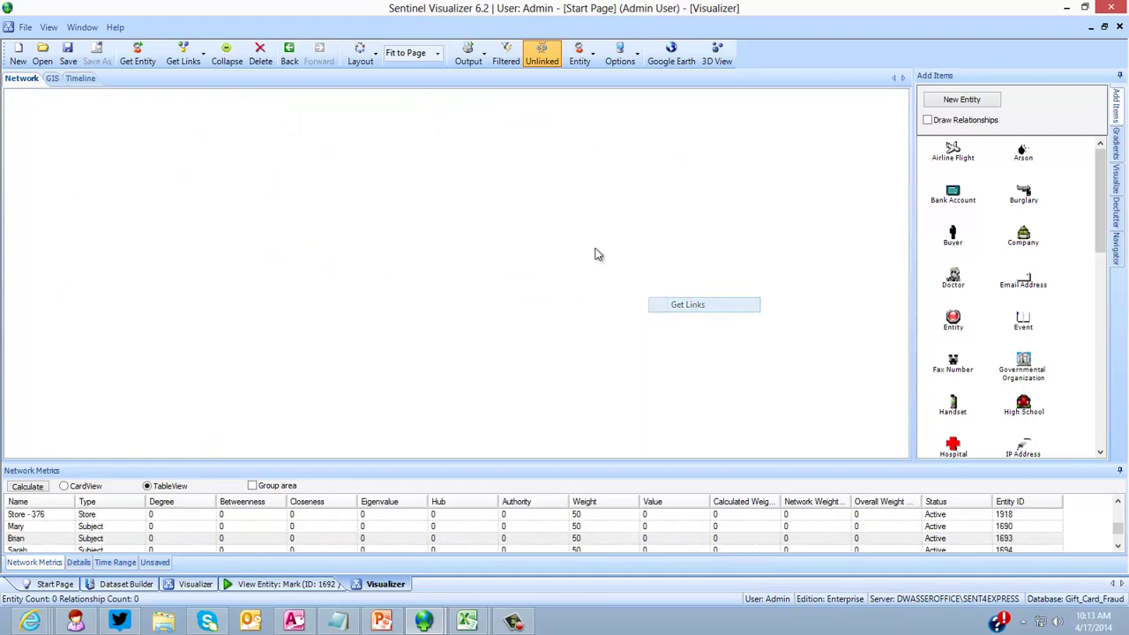
pyautogui.click(351, 62)
pyautogui.moveTo(108, 229); pyautogui.dragTo(214, 283)
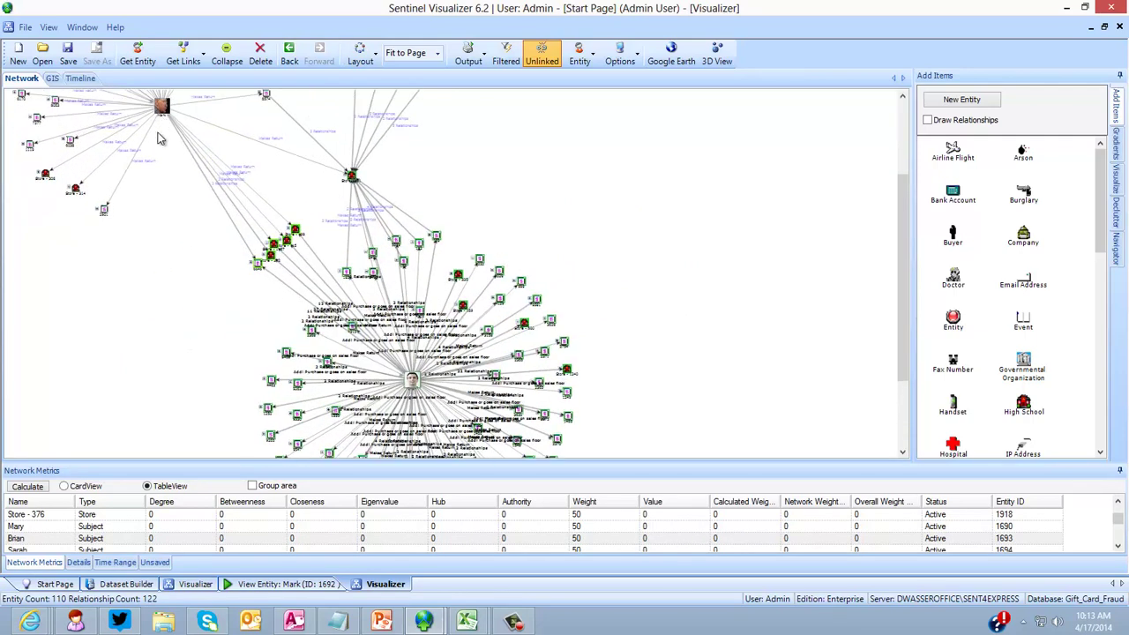
# - Highlight each of the two subjects' connections and separate their shared stores, including Store - 232 and Store - 715, from the cluster
pyautogui.click(154, 173)
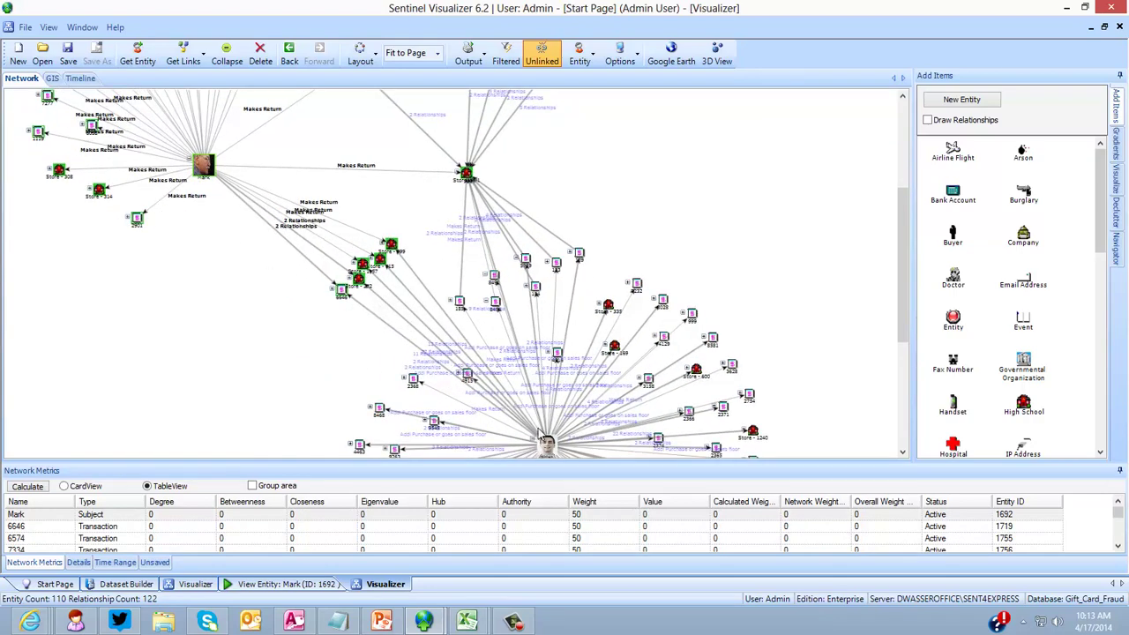
pyautogui.click(556, 433)
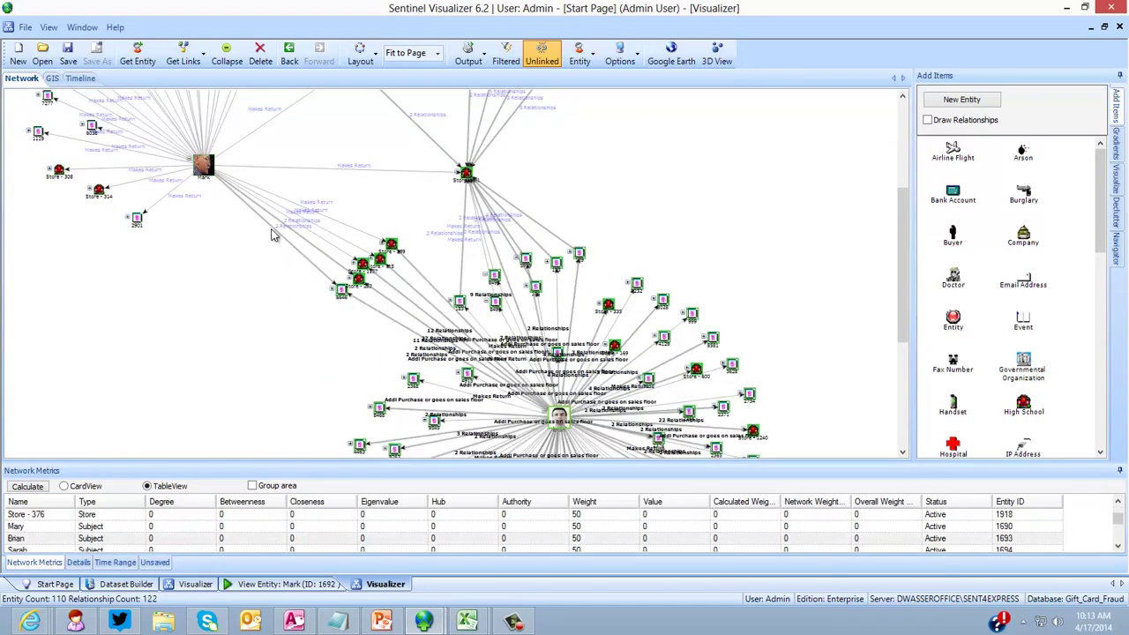
pyautogui.click(357, 286)
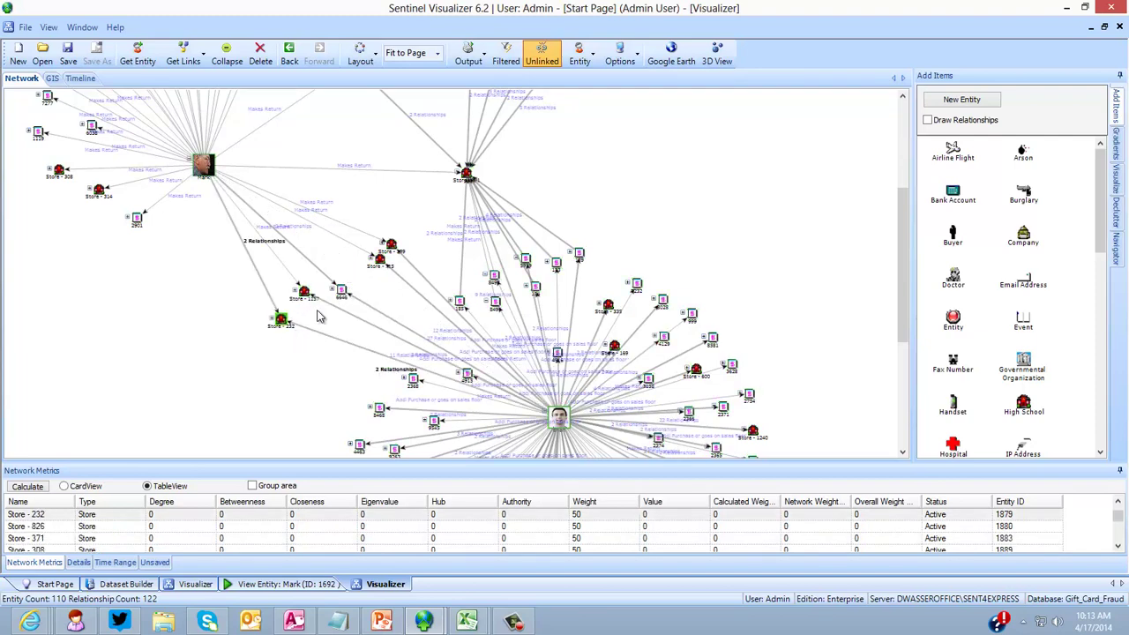
pyautogui.click(253, 353)
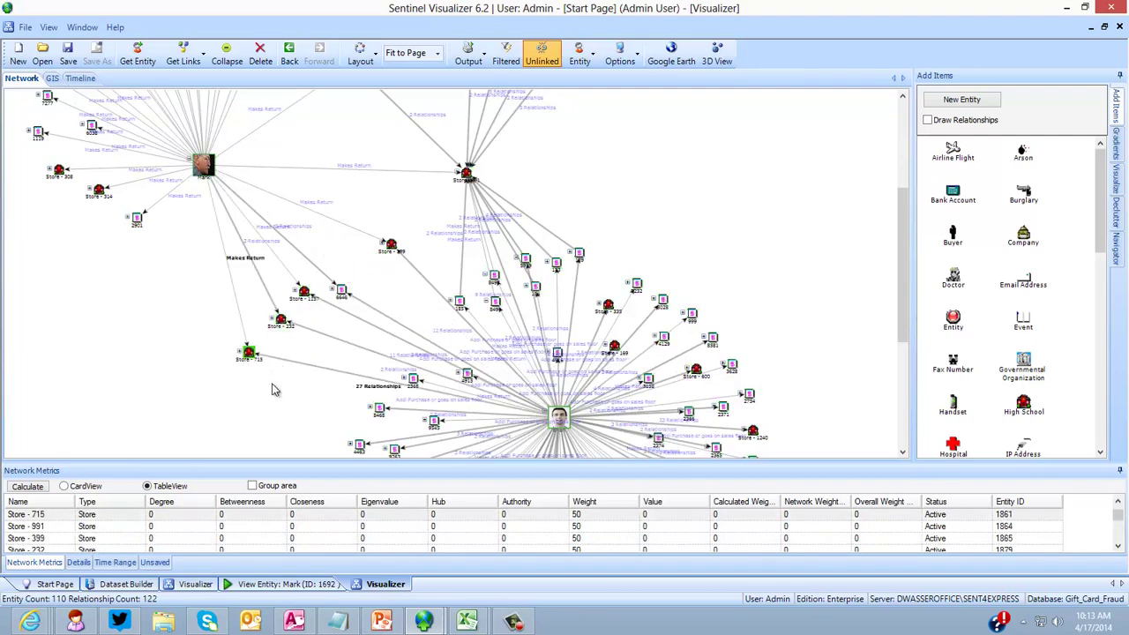
pyautogui.click(274, 390)
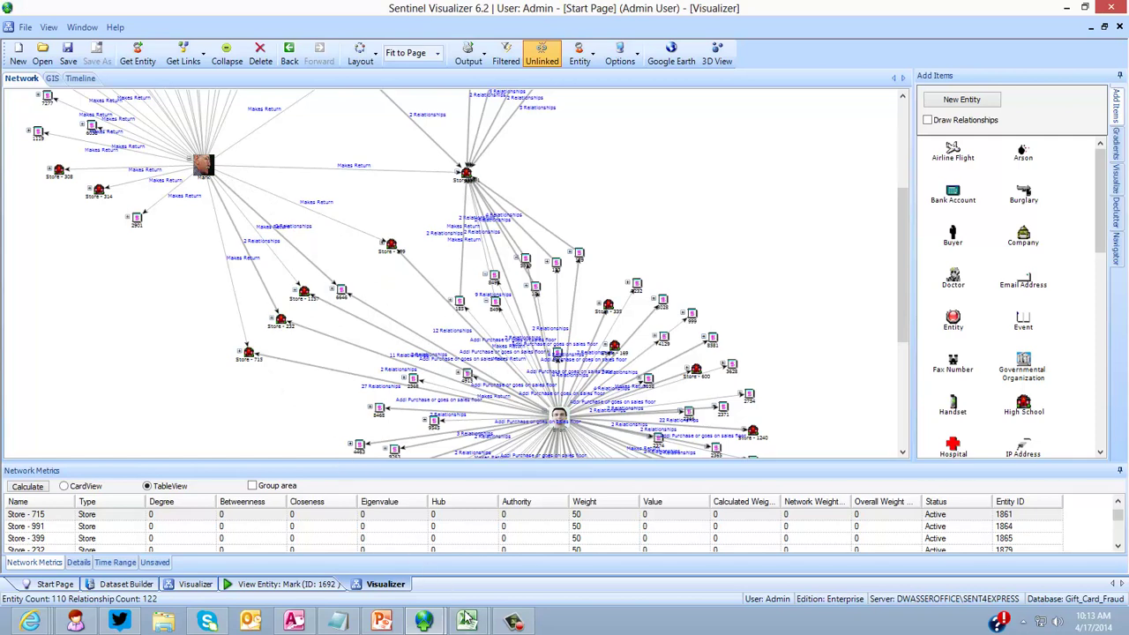
# - Switch to the Dept Store Gift Card Fraud.xls workbook in Excel, look through its transaction rows, and return to Sentinel Visualizer
pyautogui.moveTo(467, 621)
pyautogui.click(548, 480)
pyautogui.scroll(-3, 305, 351)
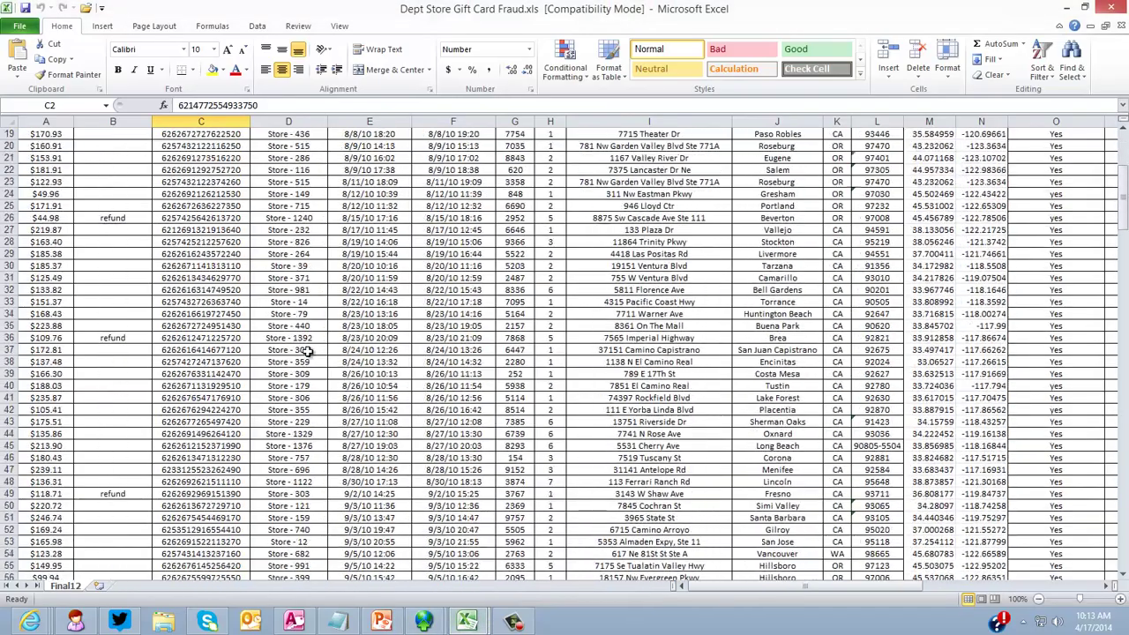
pyautogui.scroll(6, 305, 351)
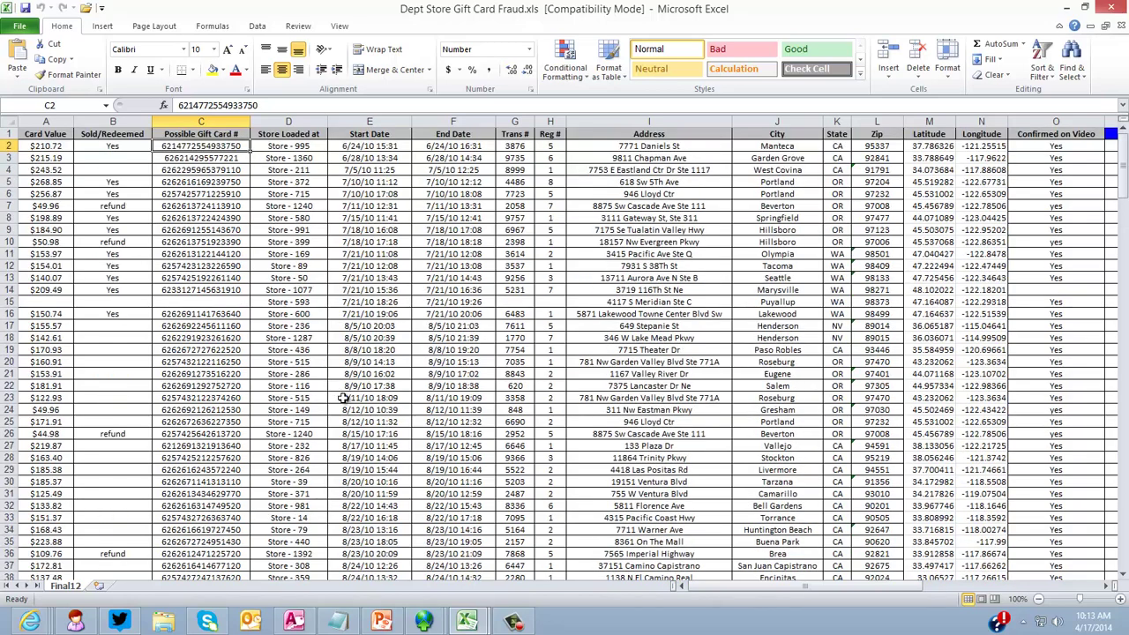
pyautogui.moveTo(429, 625)
pyautogui.click(501, 542)
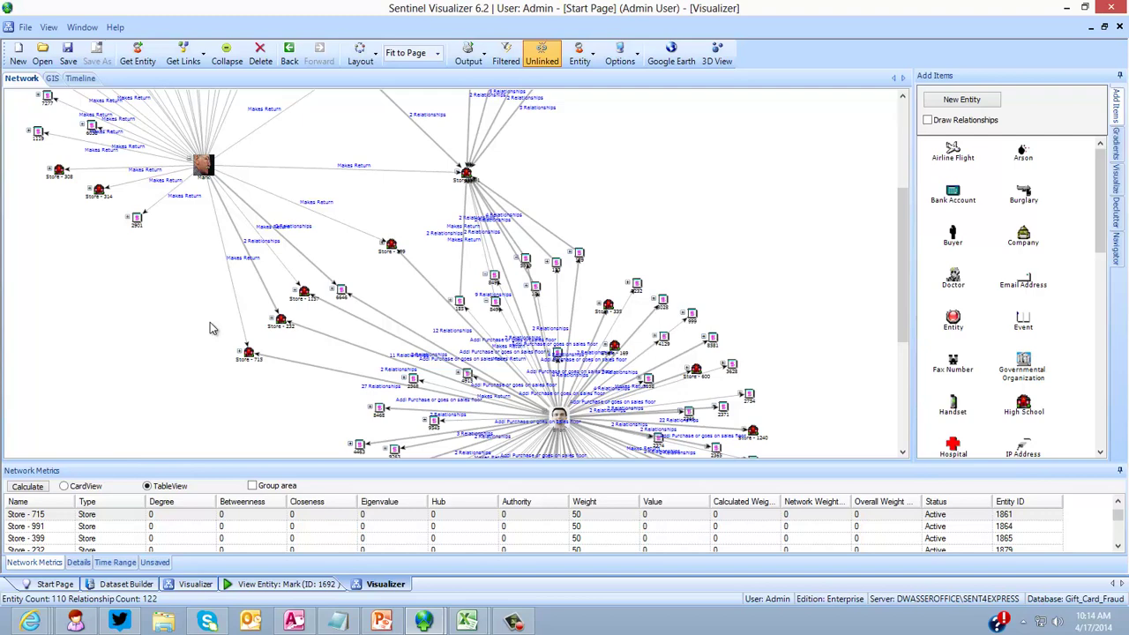
# - Examine the original subject's links to the stores shared with the second subject, and clear the selection
pyautogui.scroll(-3, 210, 328)
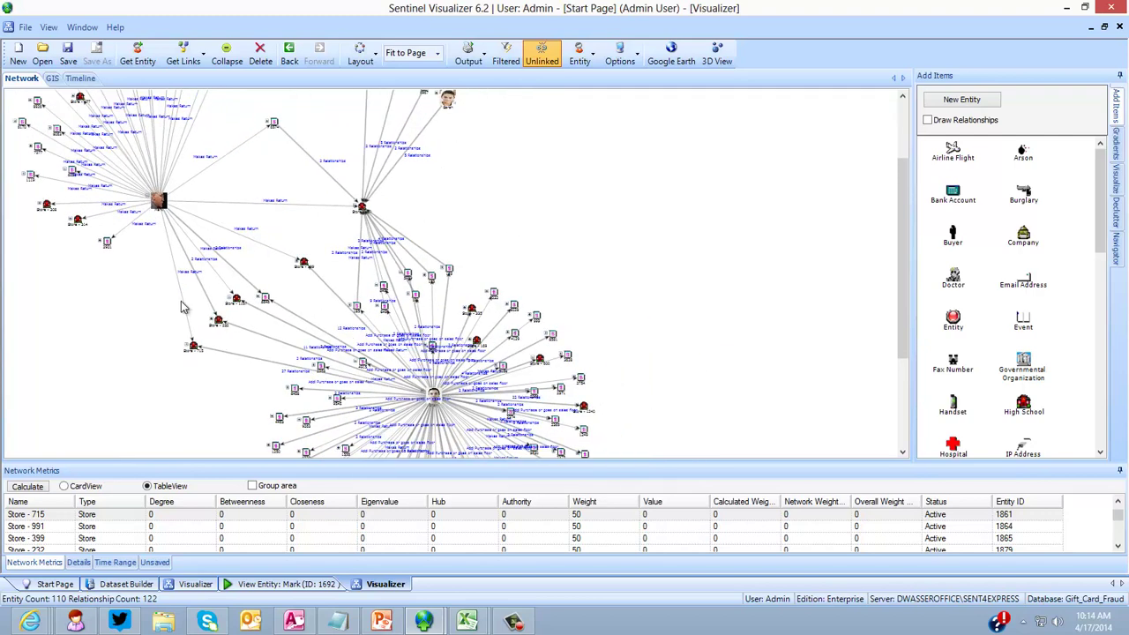
pyautogui.click(231, 261)
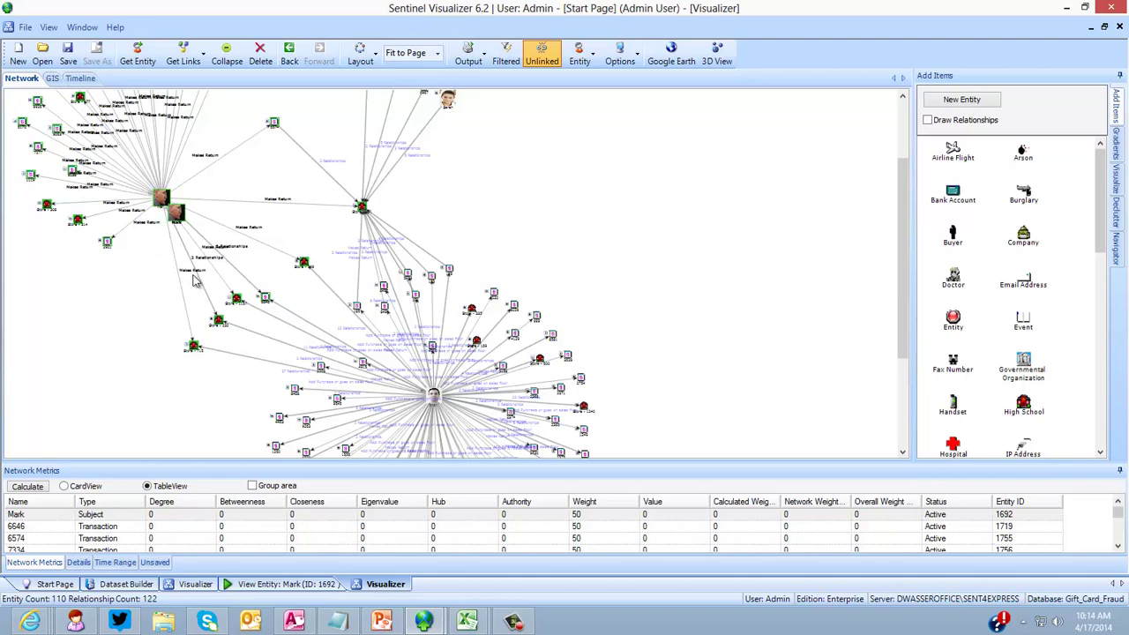
pyautogui.click(116, 294)
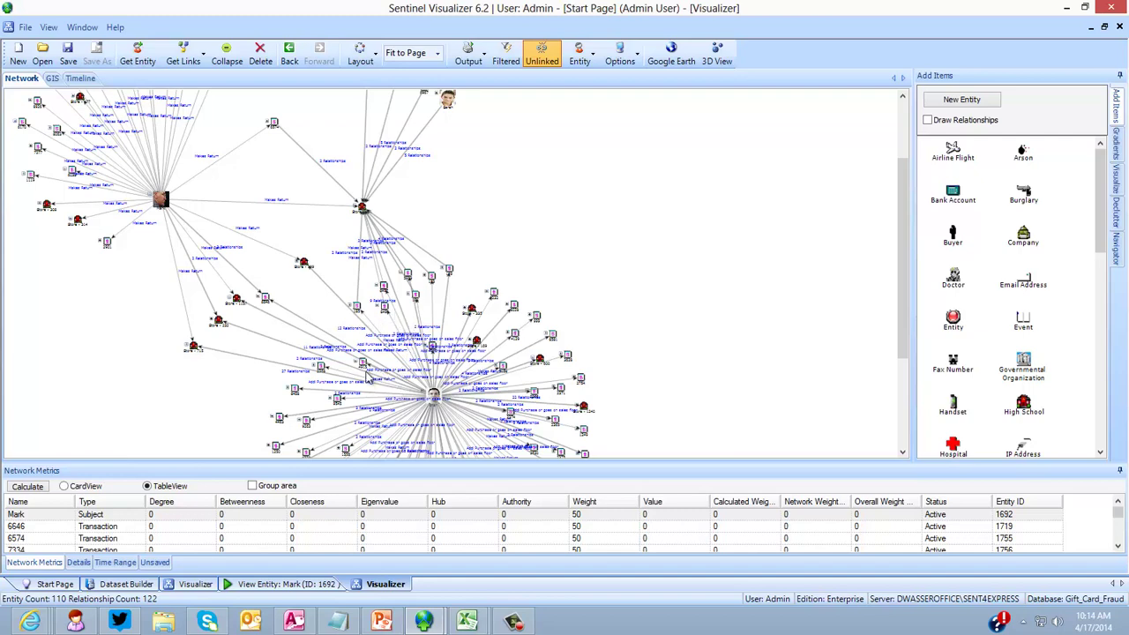
# - Open the full network diagram in Google Earth and advance the time window to 7/26/2010 to follow the subjects' movements
pyautogui.click(208, 582)
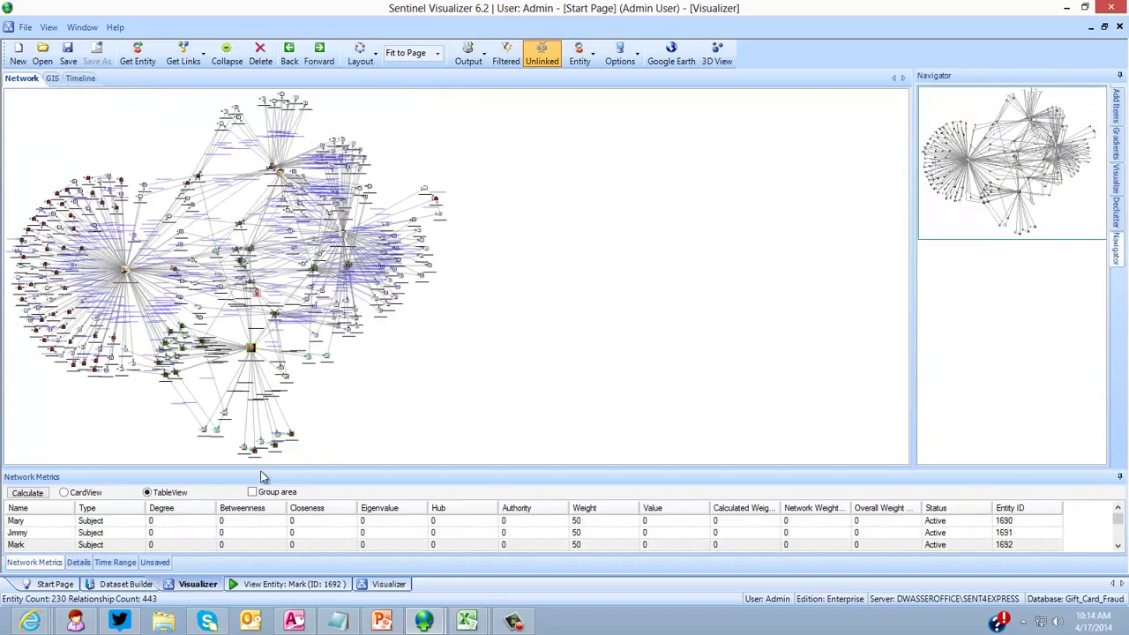
pyautogui.click(672, 60)
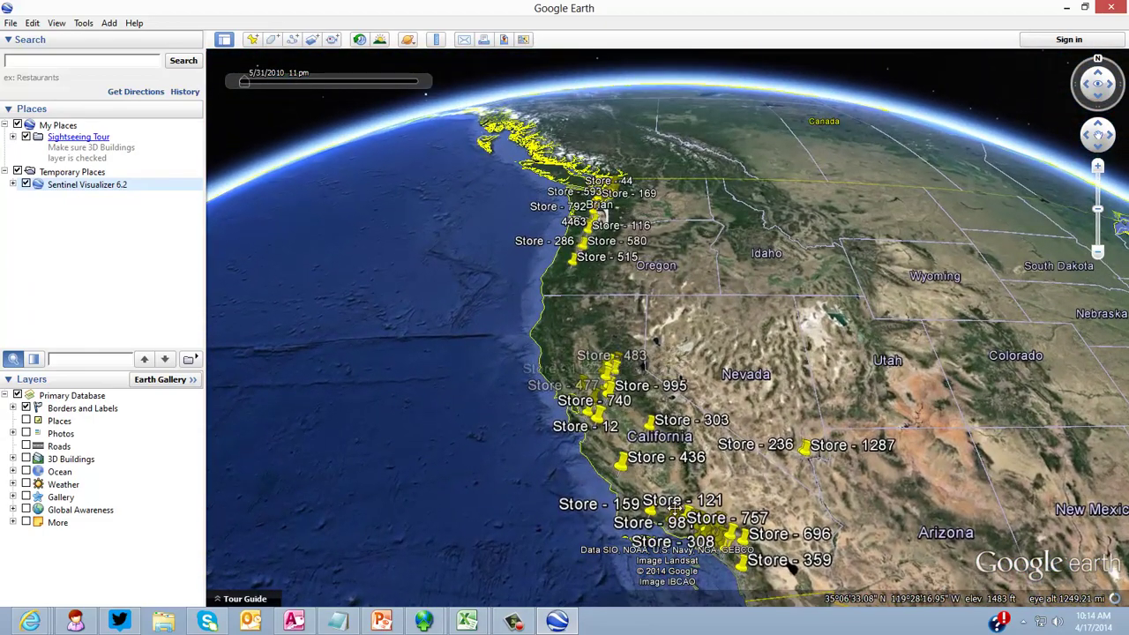
pyautogui.moveTo(245, 84)
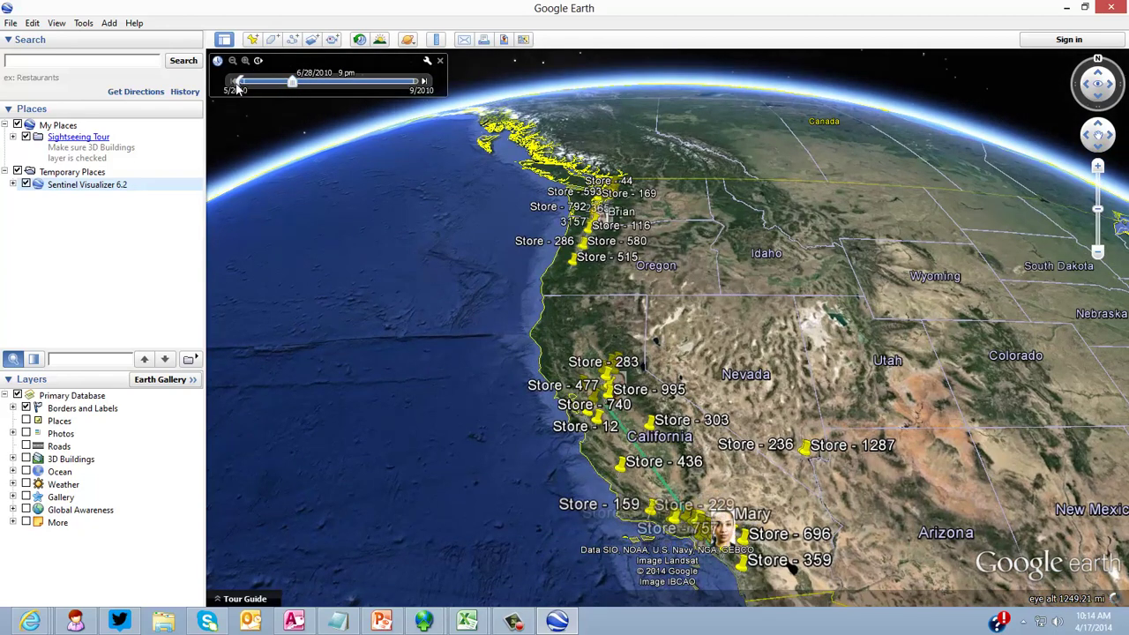
pyautogui.moveTo(254, 88); pyautogui.dragTo(263, 89)
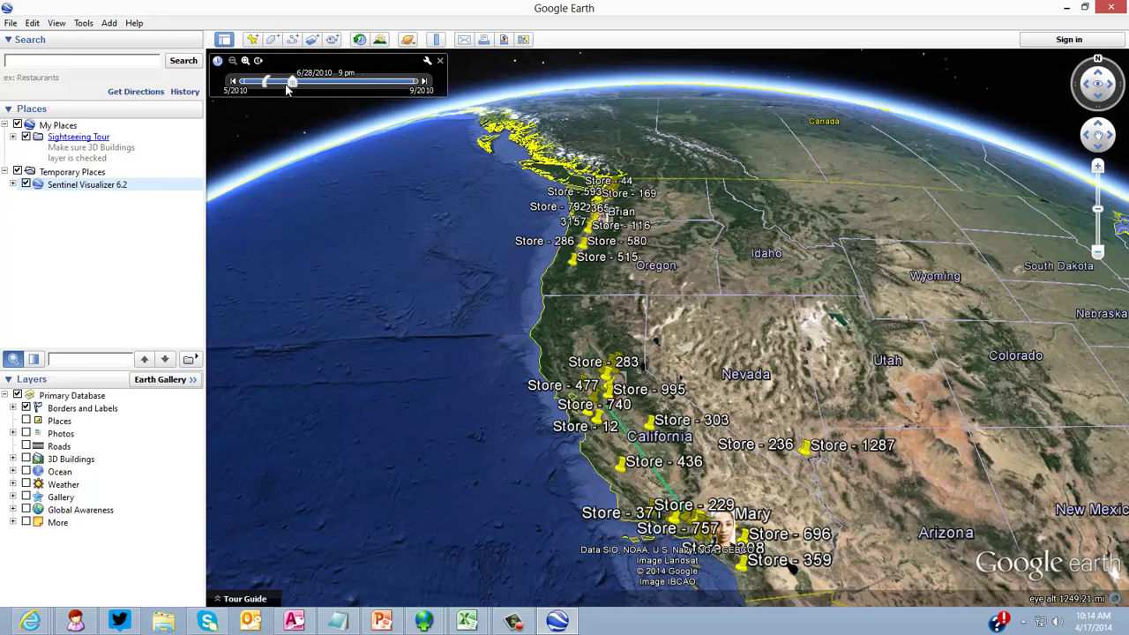
pyautogui.moveTo(295, 84); pyautogui.dragTo(340, 86)
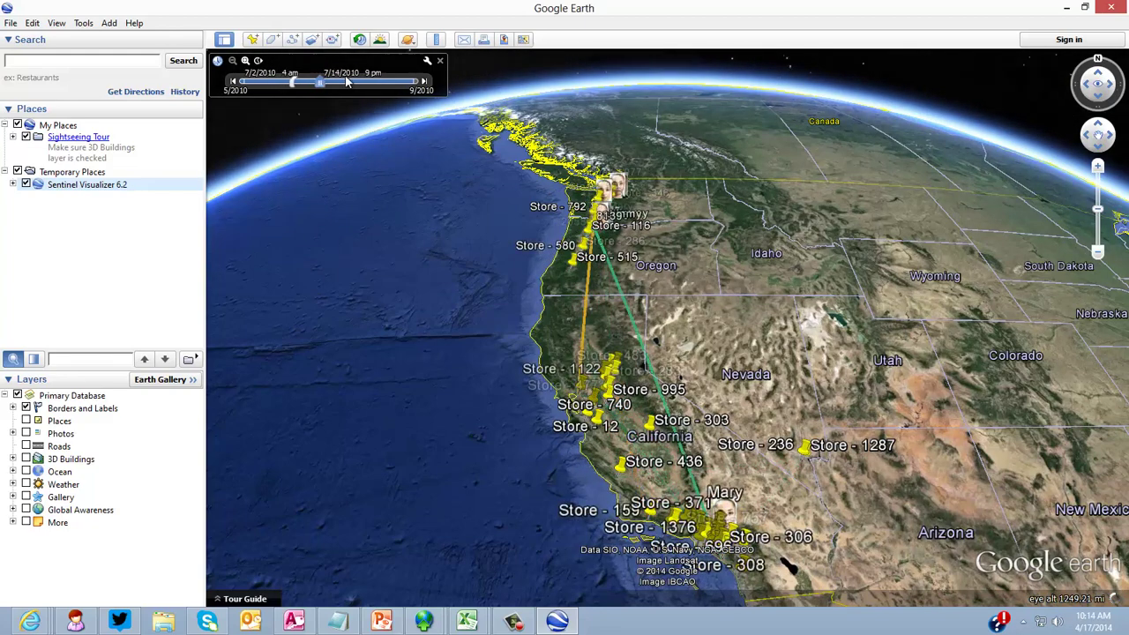
# - Hide all entities under Sentinel Visualizer 6.2, show only the original subject, and set the time slider to 7/22/2010
pyautogui.click(12, 184)
pyautogui.click(21, 209)
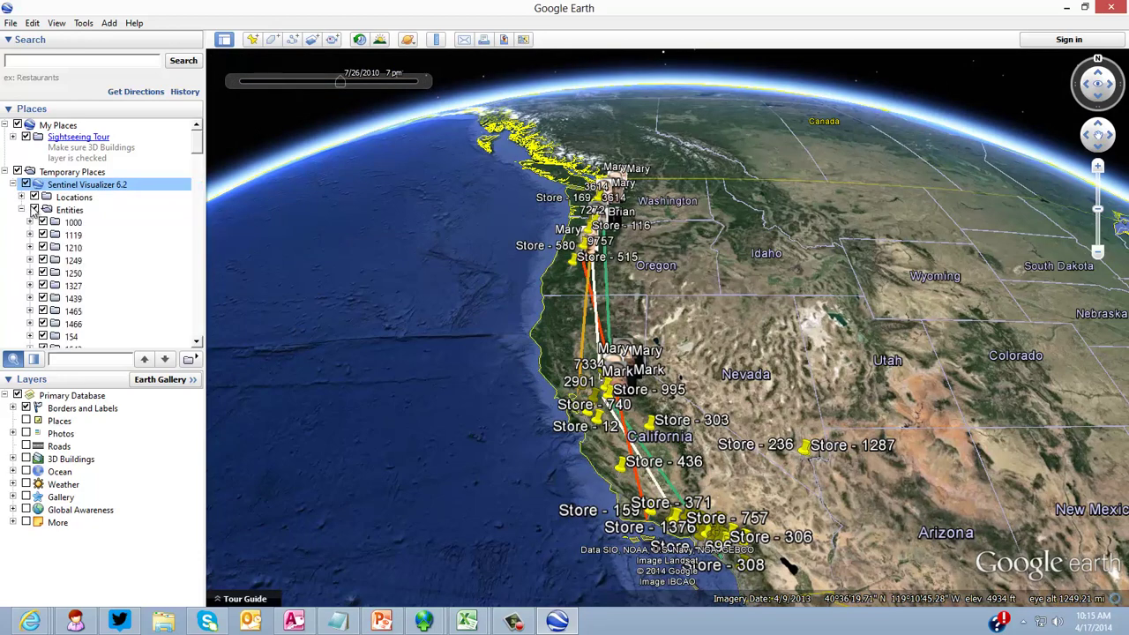
pyautogui.click(33, 210)
pyautogui.scroll(-10, 196, 265)
pyautogui.scroll(-10, 195, 299)
pyautogui.click(42, 315)
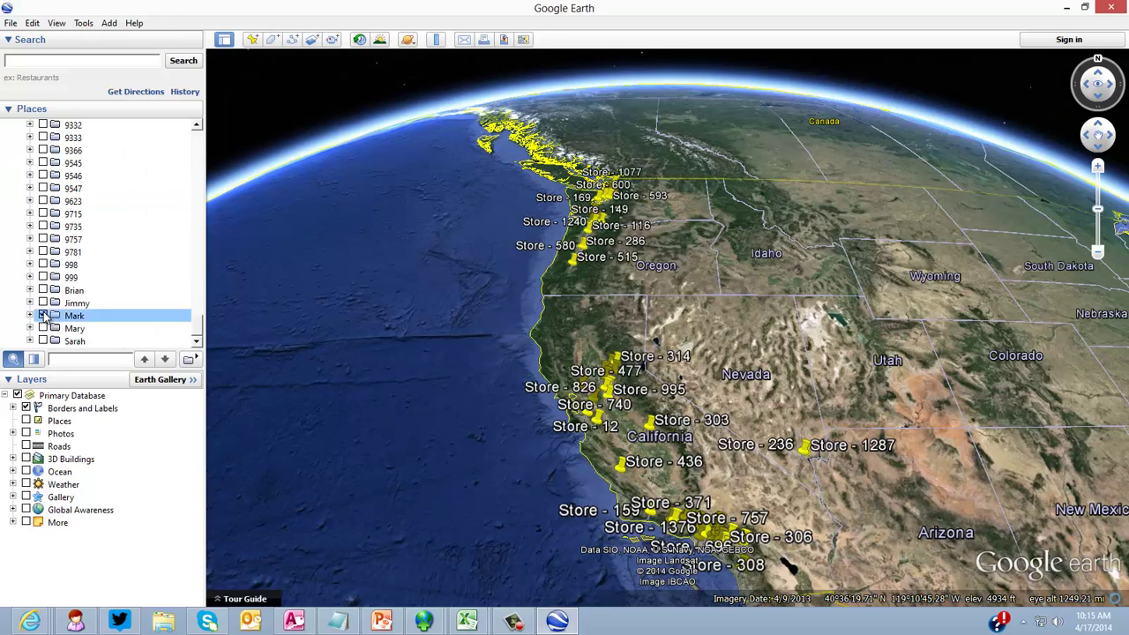
pyautogui.moveTo(415, 81)
pyautogui.mouseDown()
pyautogui.moveTo(267, 88)
pyautogui.moveTo(384, 86)
pyautogui.moveTo(279, 83)
pyautogui.mouseUp()
# - Show all entities again and fly to entity 1000 with the time range widened to 5/31/2010 through 9/8/2010
pyautogui.moveTo(199, 330); pyautogui.dragTo(164, 170)
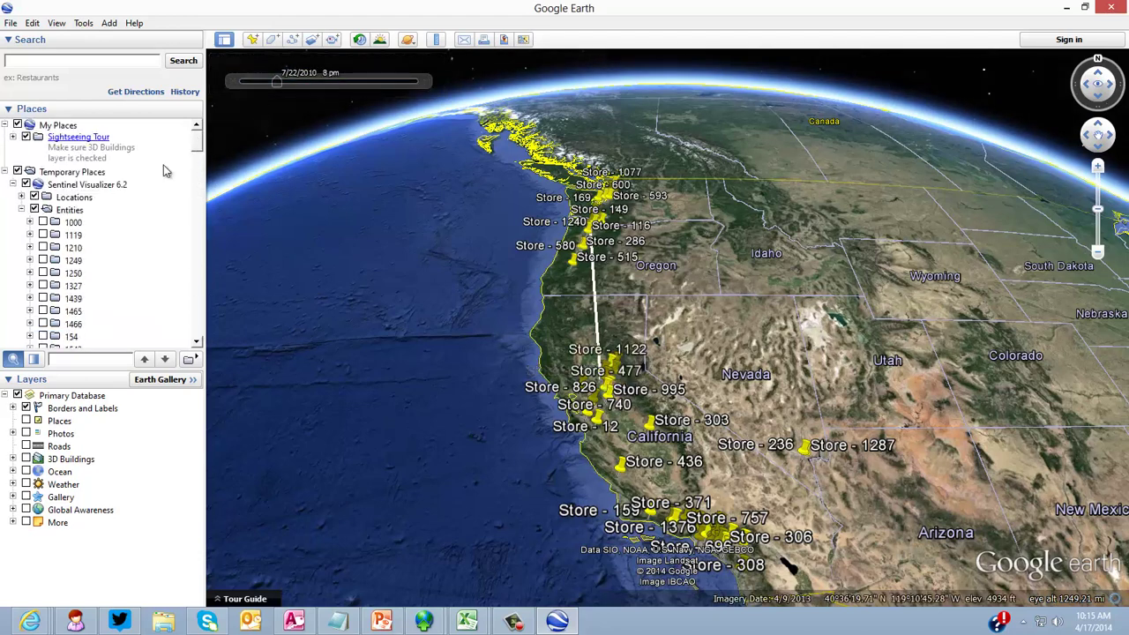
pyautogui.click(35, 209)
pyautogui.doubleClick(73, 222)
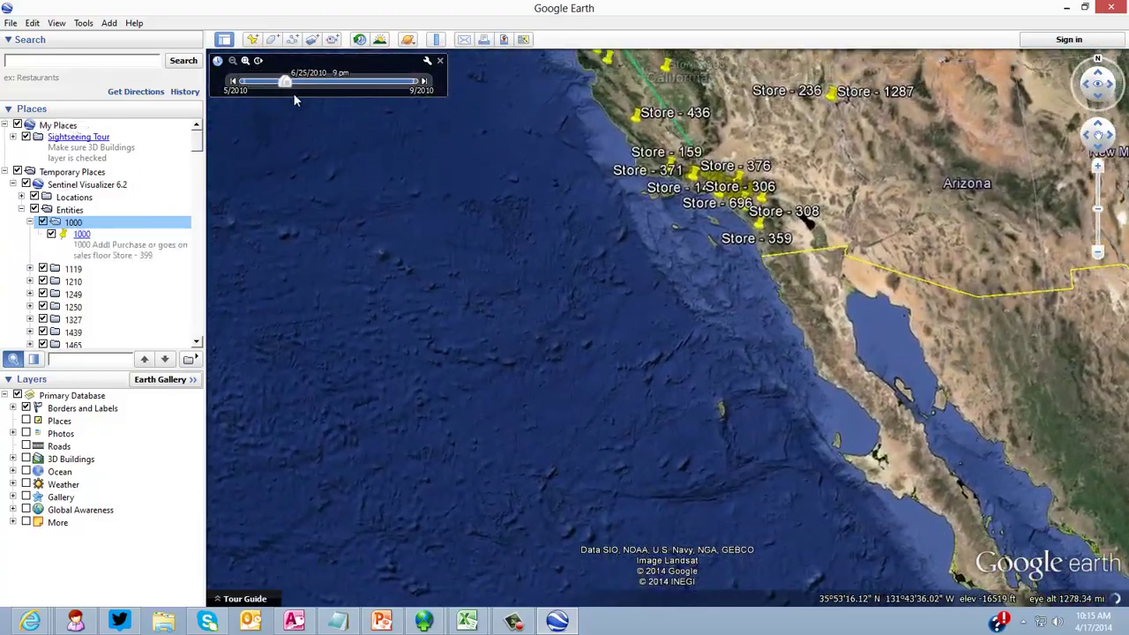
pyautogui.moveTo(247, 82); pyautogui.dragTo(299, 164)
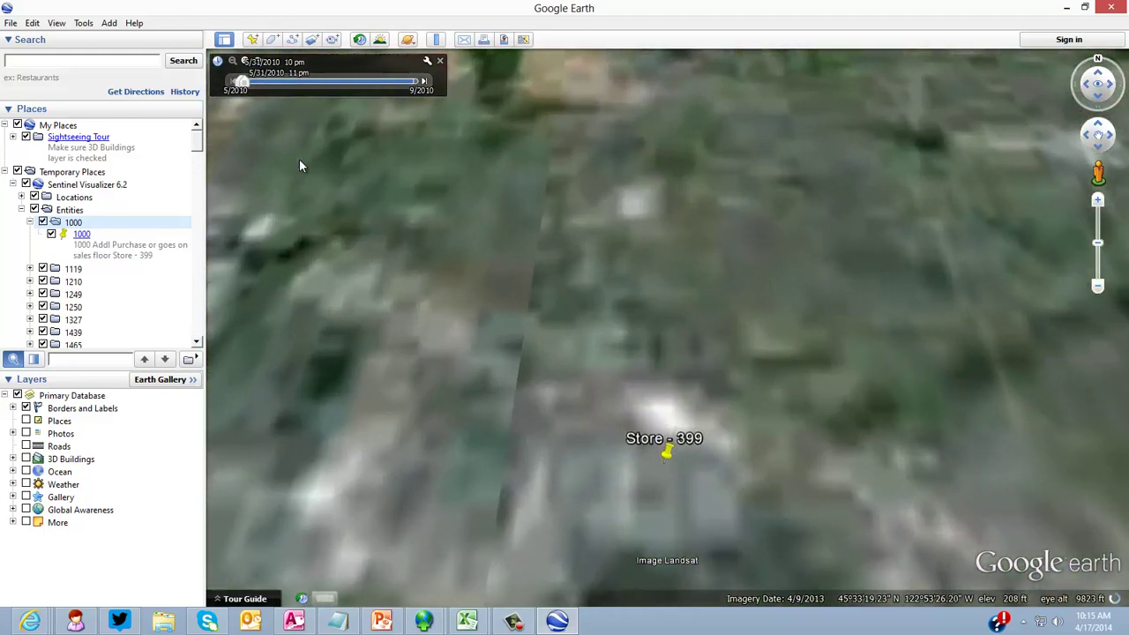
pyautogui.click(420, 82)
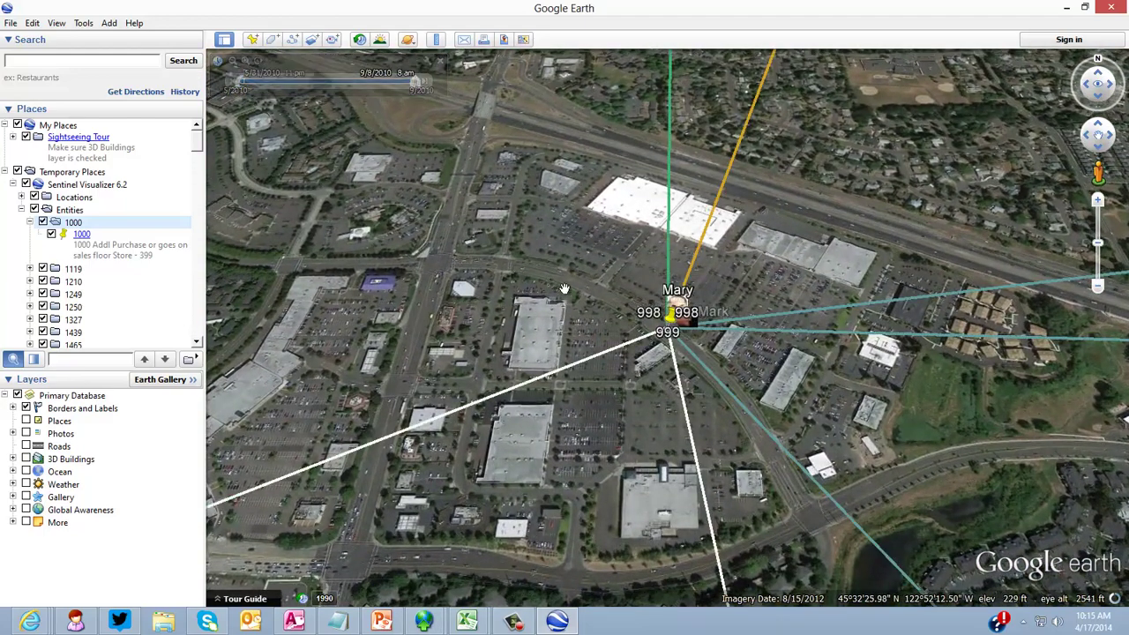
# - Fan out the stacked markers at Store - 399 to view the subjects there, and close Google Earth
pyautogui.click(671, 315)
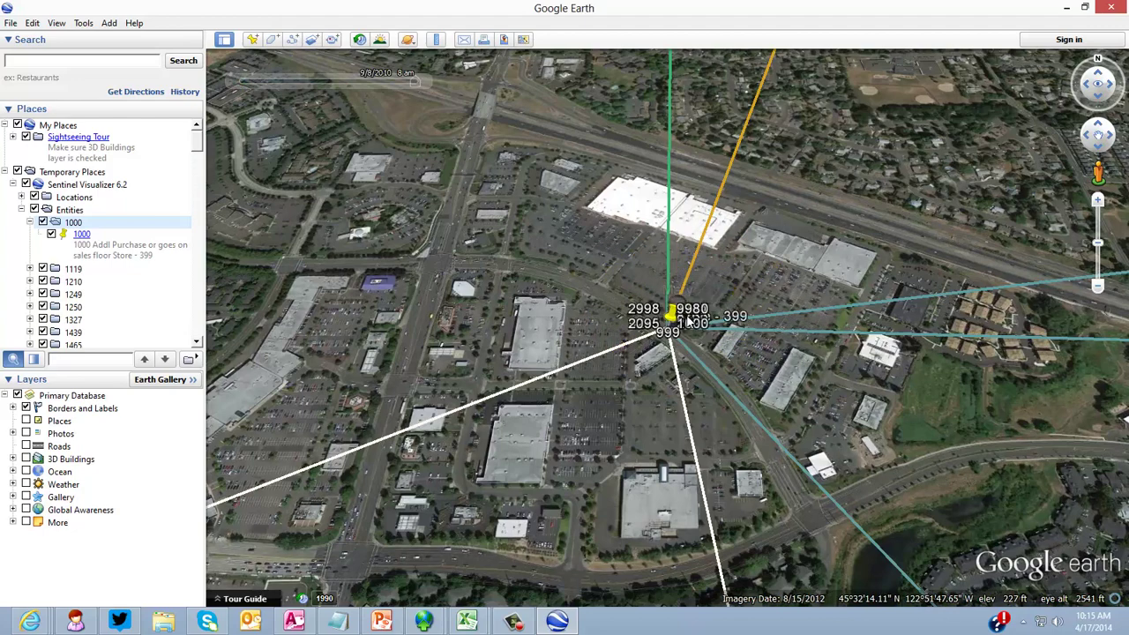
pyautogui.click(679, 312)
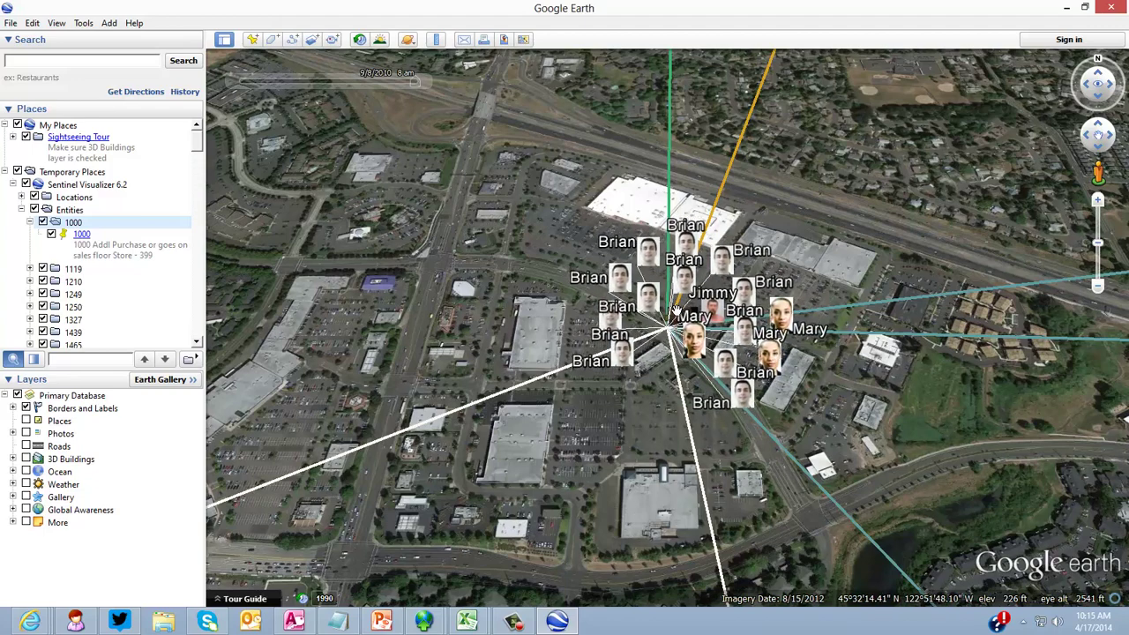
pyautogui.click(1108, 8)
pyautogui.click(555, 327)
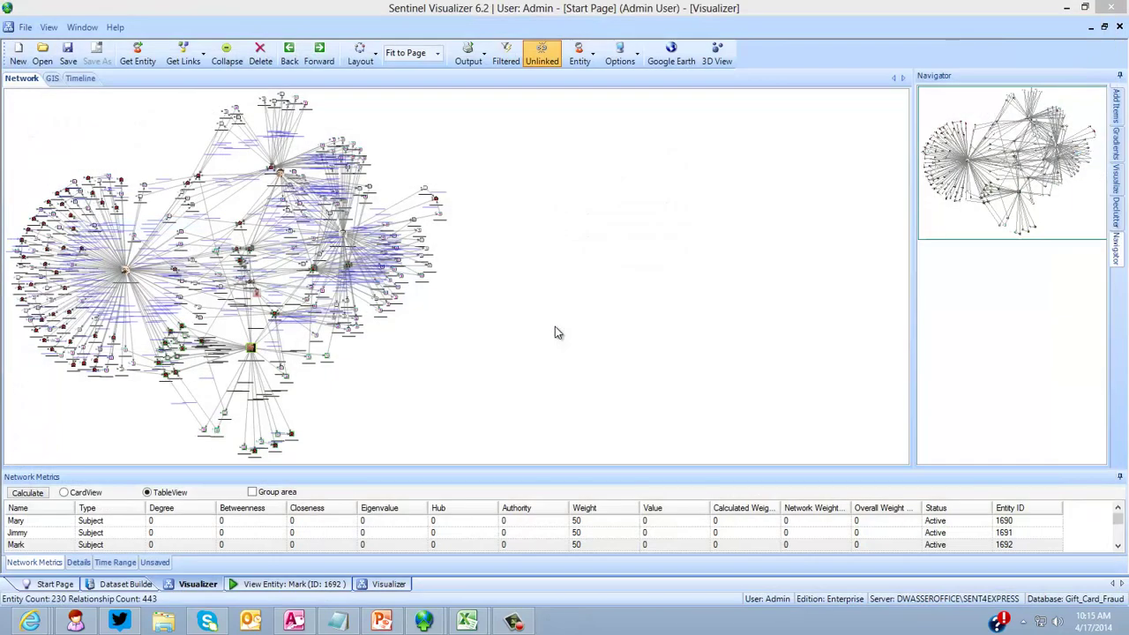
# - Filter the network by time range, moving the window through the dates to 6/28/2010 through 7/17/2010, and turn the filter off
pyautogui.click(115, 561)
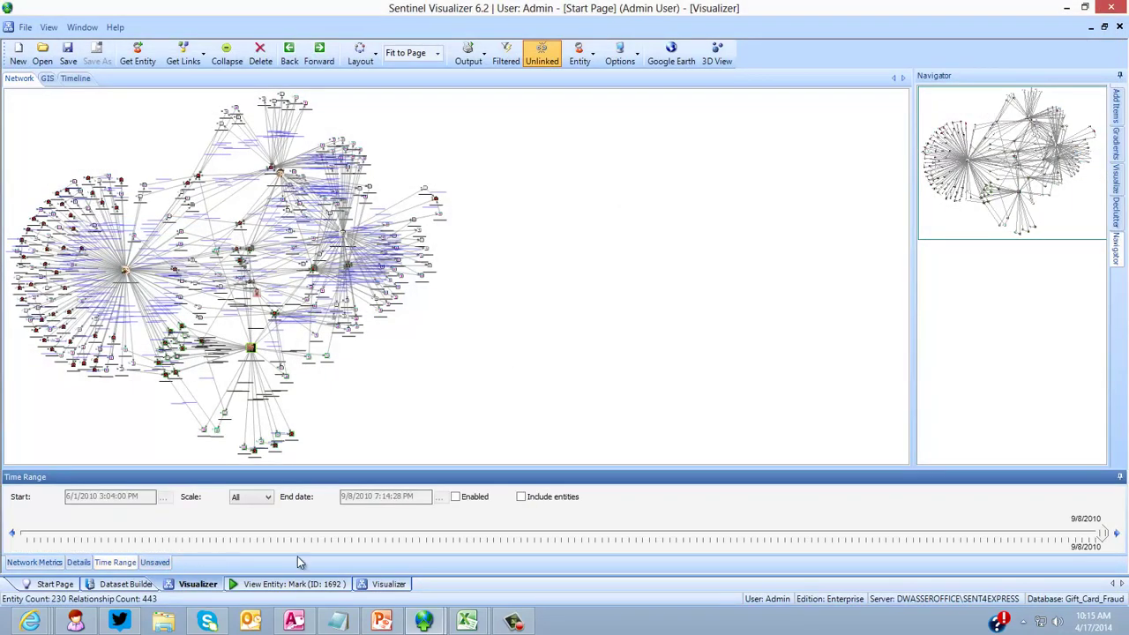
pyautogui.moveTo(592, 525); pyautogui.dragTo(8, 532)
pyautogui.click(455, 498)
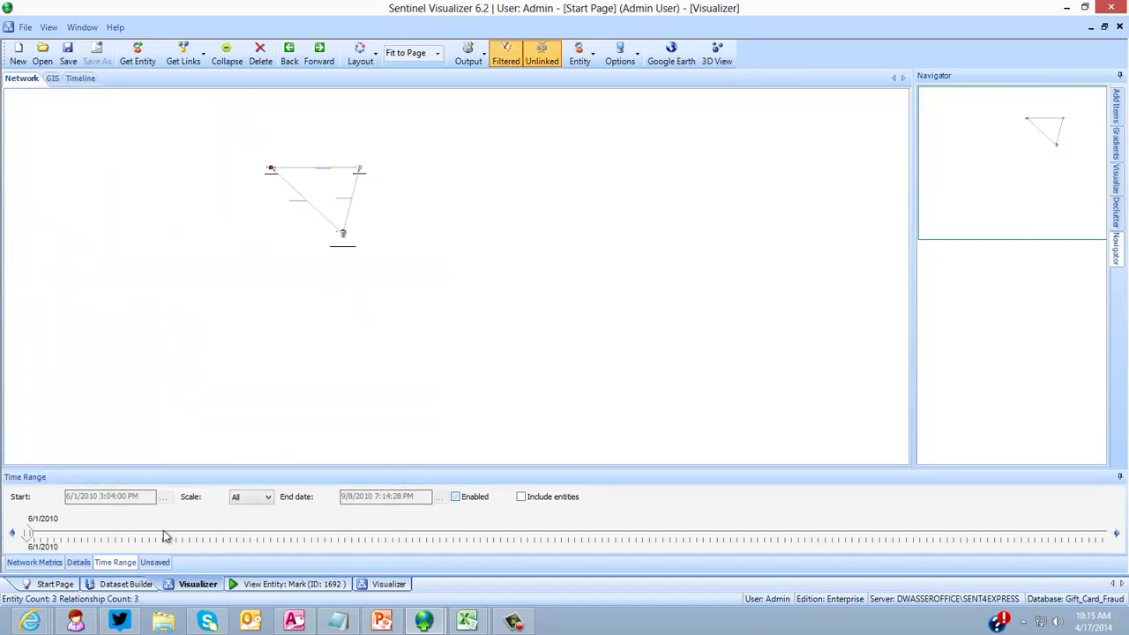
pyautogui.moveTo(34, 532); pyautogui.dragTo(1102, 537)
pyautogui.moveTo(937, 540); pyautogui.dragTo(460, 515)
pyautogui.click(455, 497)
# - Review the relationship events on the timeline in Week View, and return to the network diagram
pyautogui.click(81, 78)
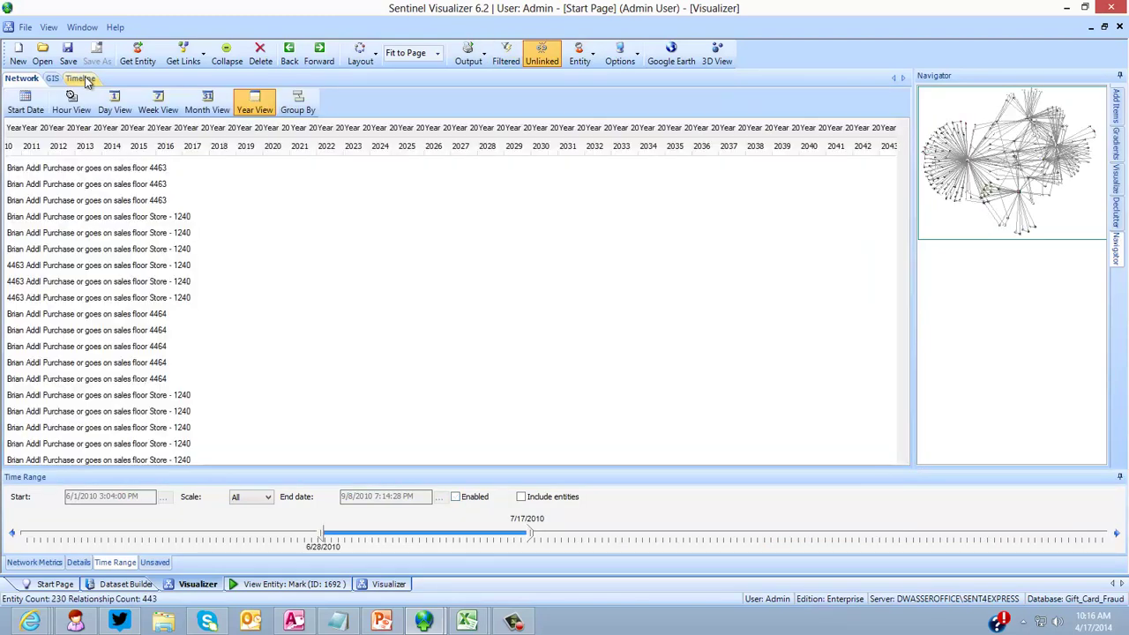
pyautogui.click(153, 105)
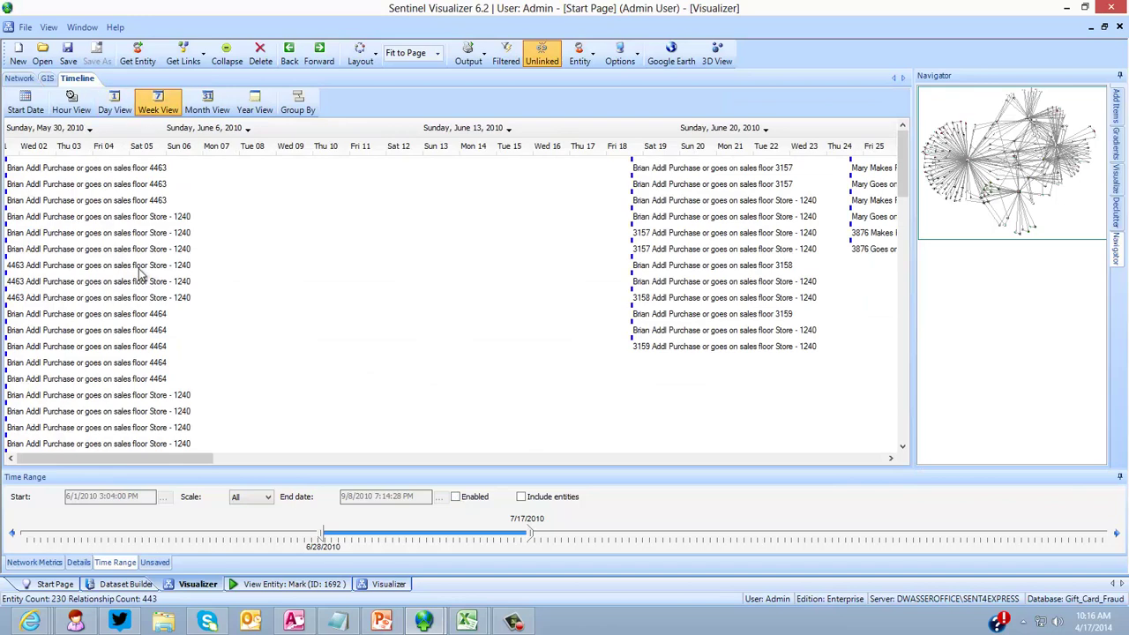
pyautogui.moveTo(160, 460)
pyautogui.mouseDown()
pyautogui.moveTo(244, 468)
pyautogui.moveTo(150, 458)
pyautogui.mouseUp()
pyautogui.click(20, 78)
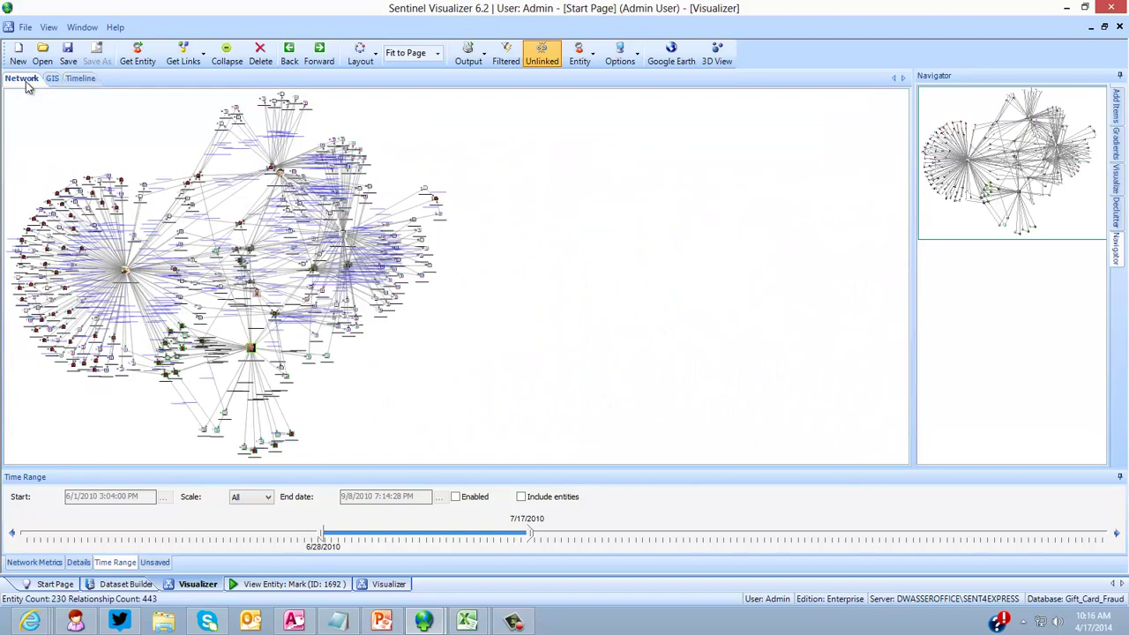
# - Apply the color and size gradient to entities by Degree, and switch it to Closeness
pyautogui.click(1116, 146)
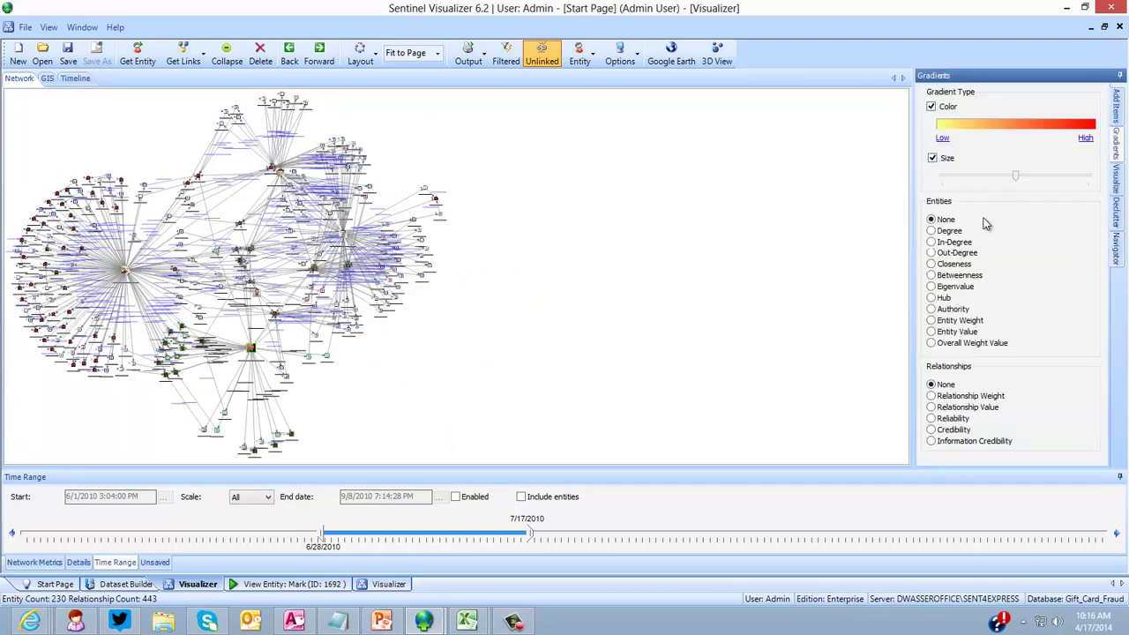
pyautogui.click(947, 231)
pyautogui.click(961, 264)
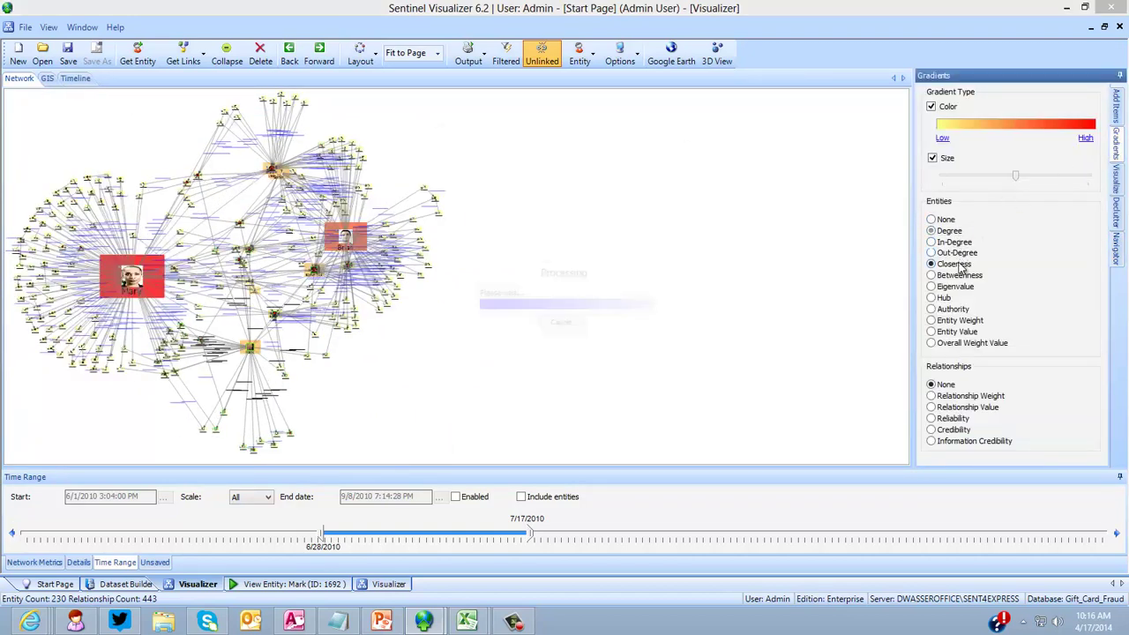
# - Switch the entity gradient to Betweenness, Eigenvalue and Degree in turn, and set it to None
pyautogui.click(959, 276)
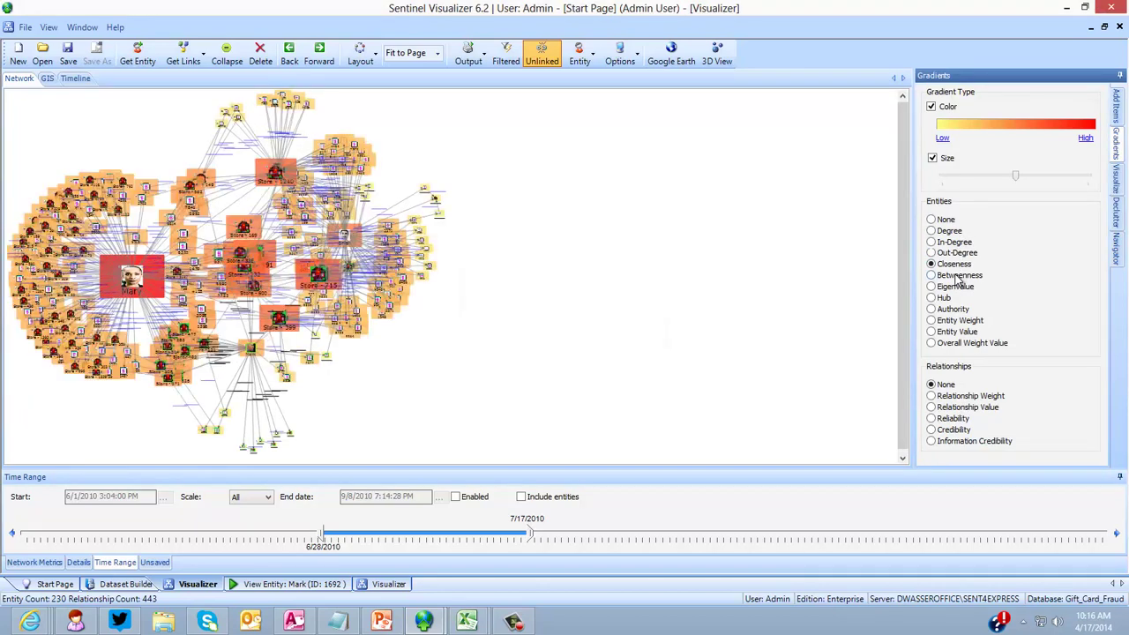
pyautogui.click(951, 297)
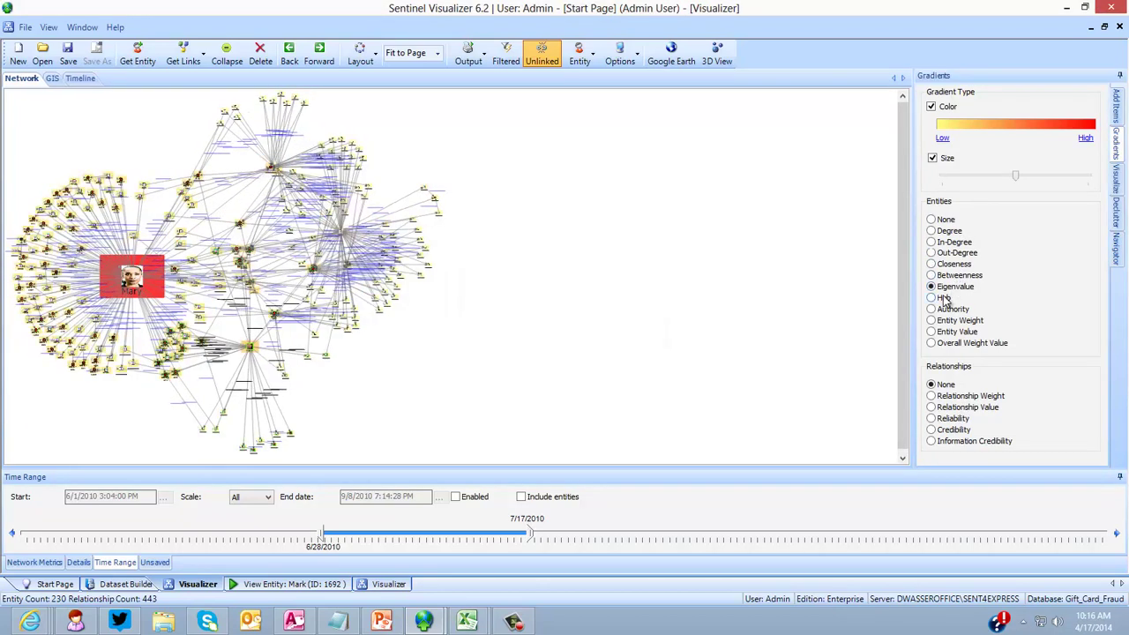
pyautogui.click(948, 233)
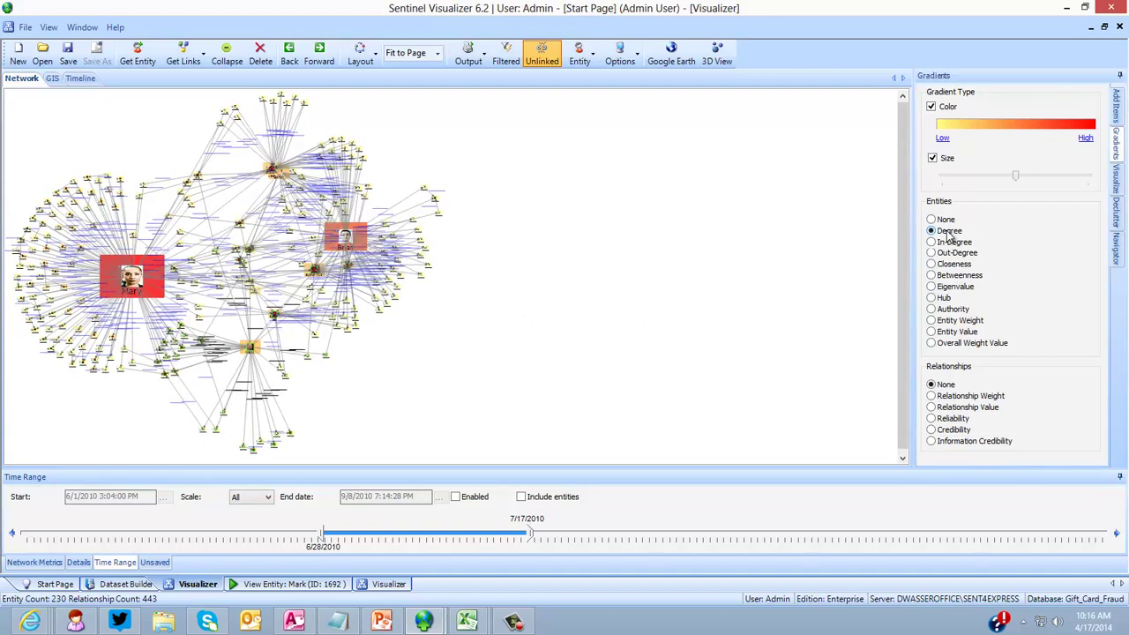
pyautogui.click(943, 219)
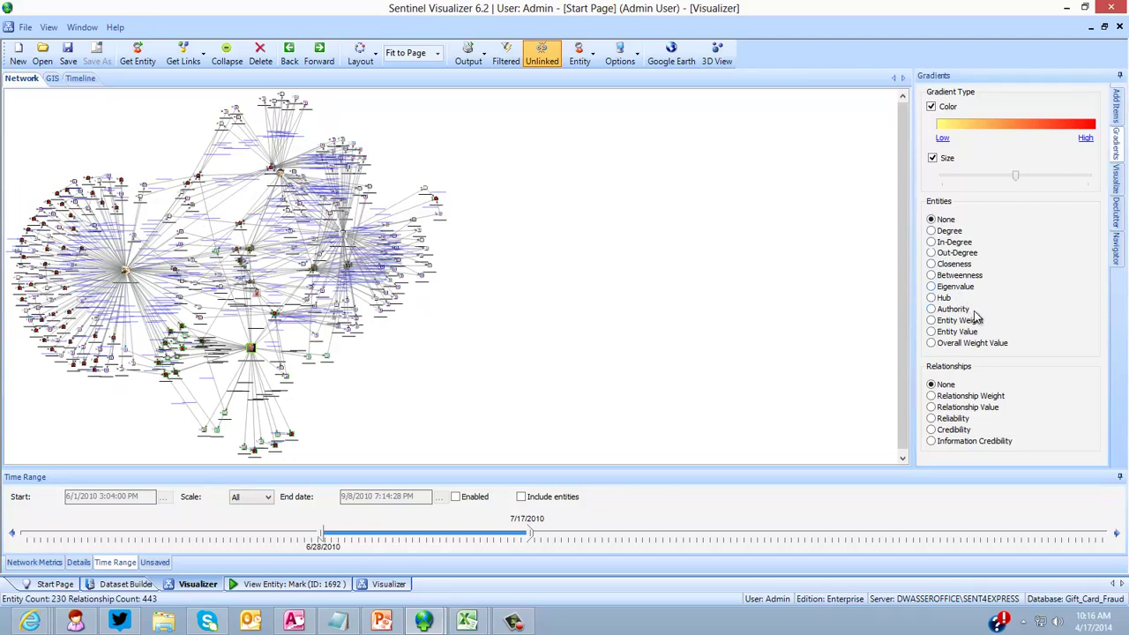
# - Switch to Edited.xlsx in Excel and examine the call record columns, from the first record through the last row and back to the header
pyautogui.click(467, 620)
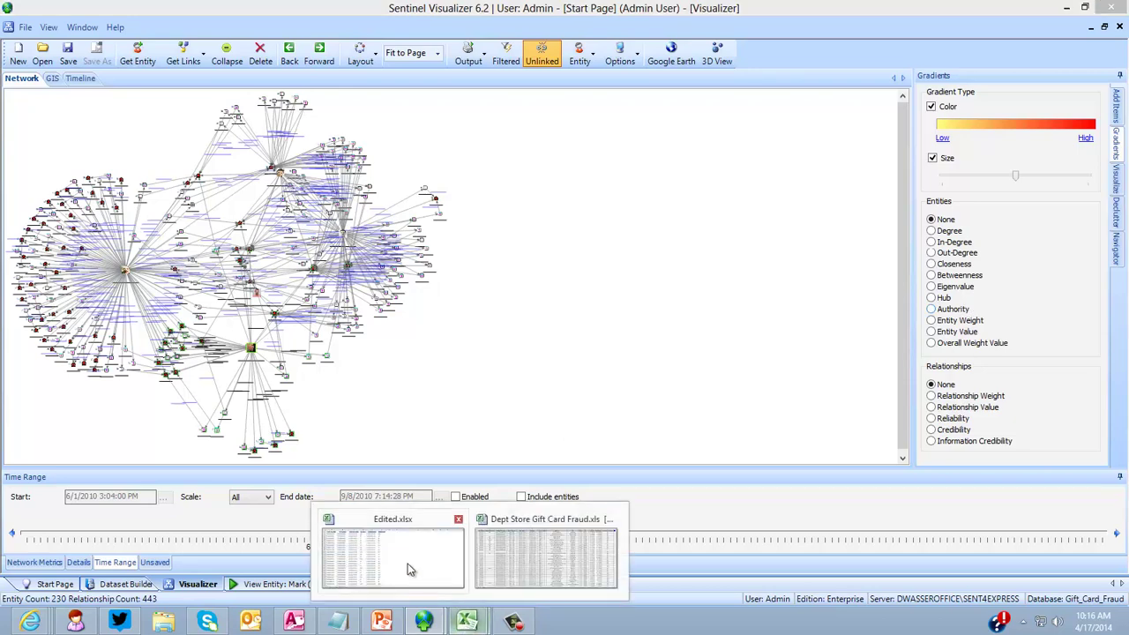
pyautogui.click(411, 569)
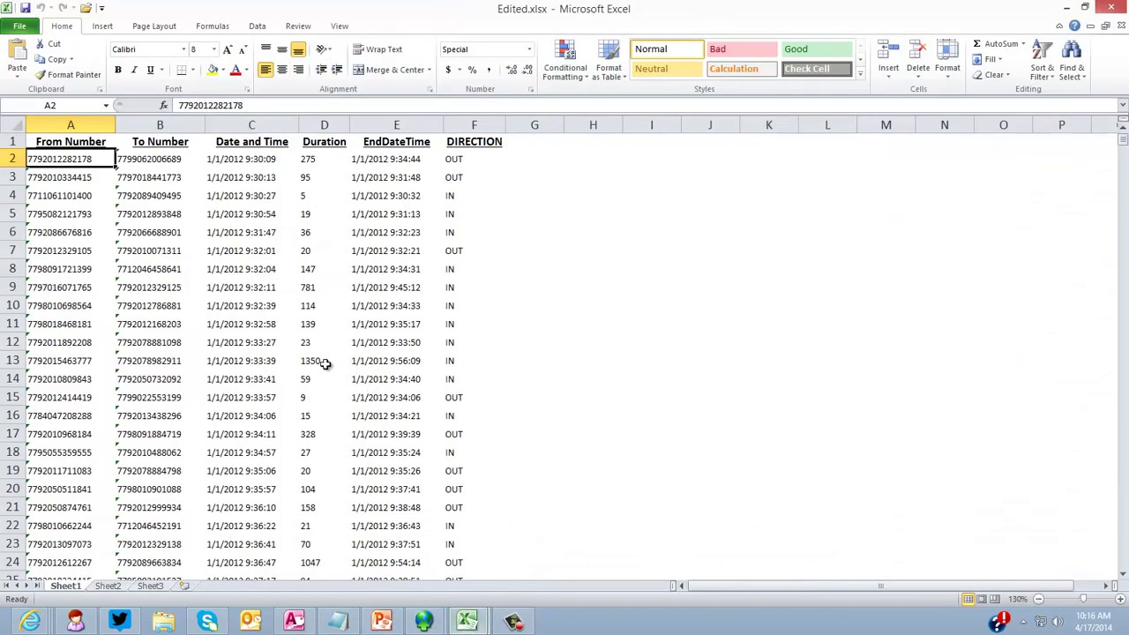
pyautogui.click(71, 124)
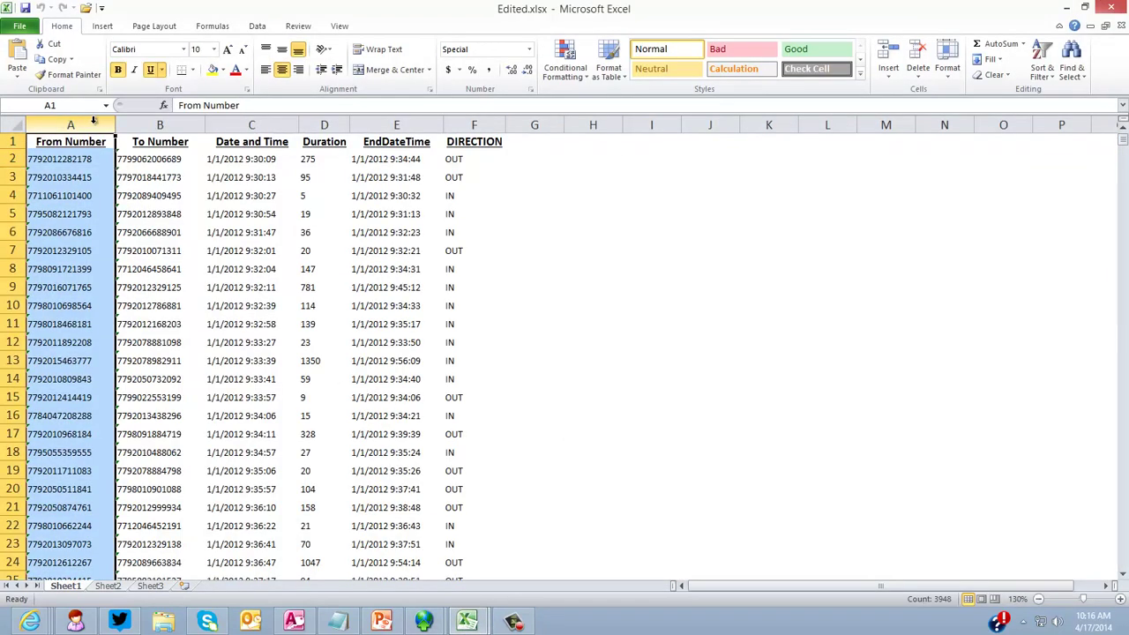
pyautogui.click(159, 125)
pyautogui.click(242, 120)
pyautogui.moveTo(310, 122); pyautogui.dragTo(494, 124)
pyautogui.click(177, 159)
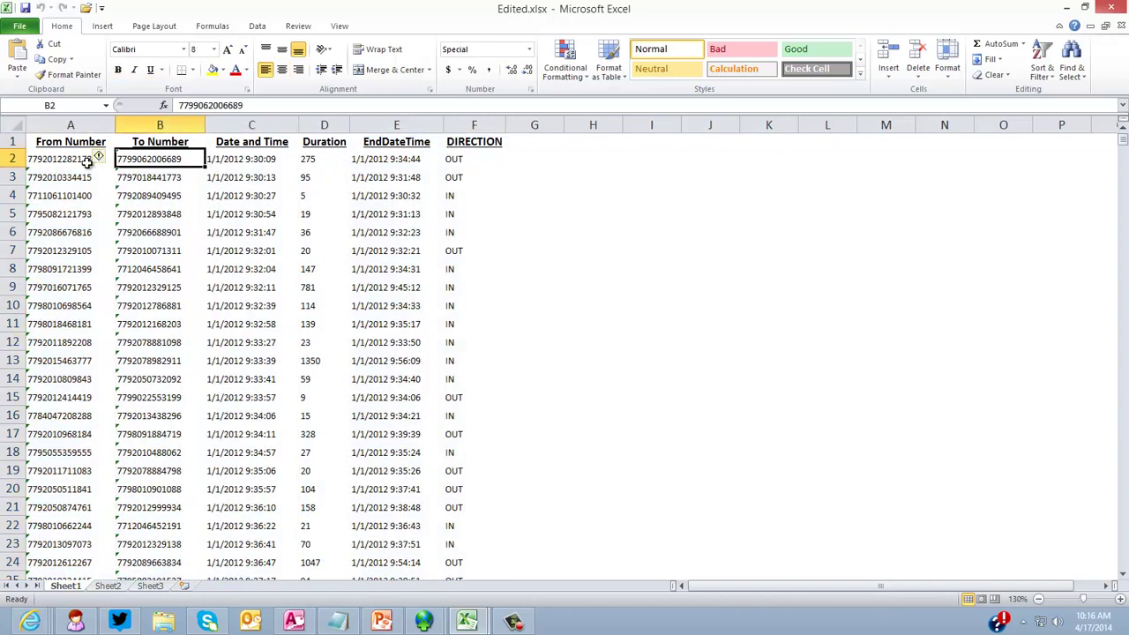
pyautogui.hotkey('ctrl', 'Down')
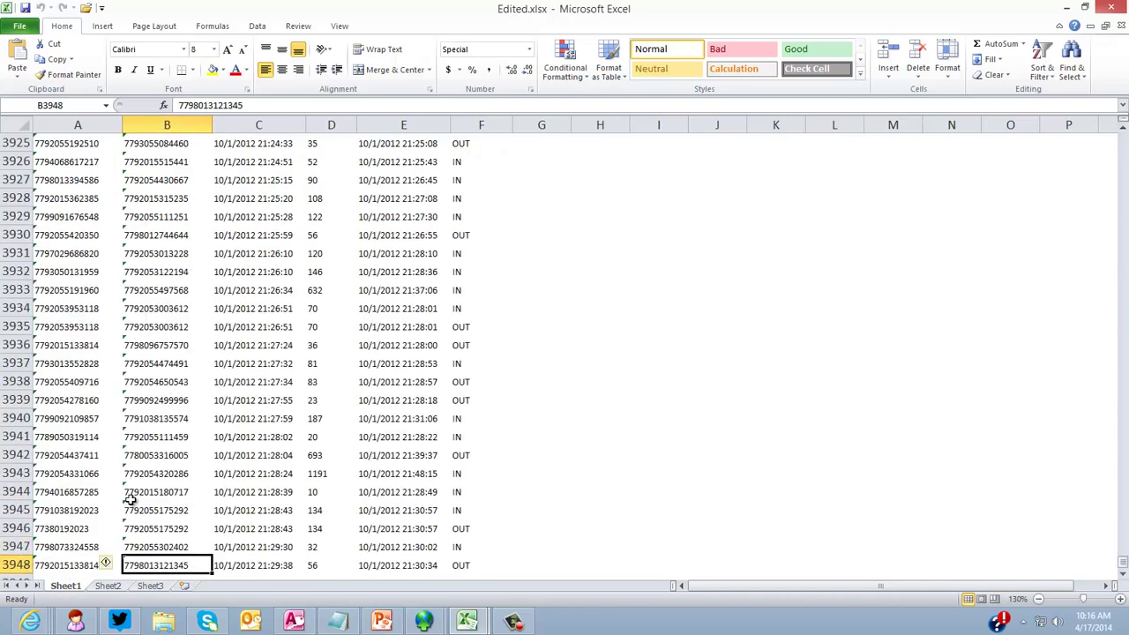
pyautogui.hotkey('ctrl', 'Home')
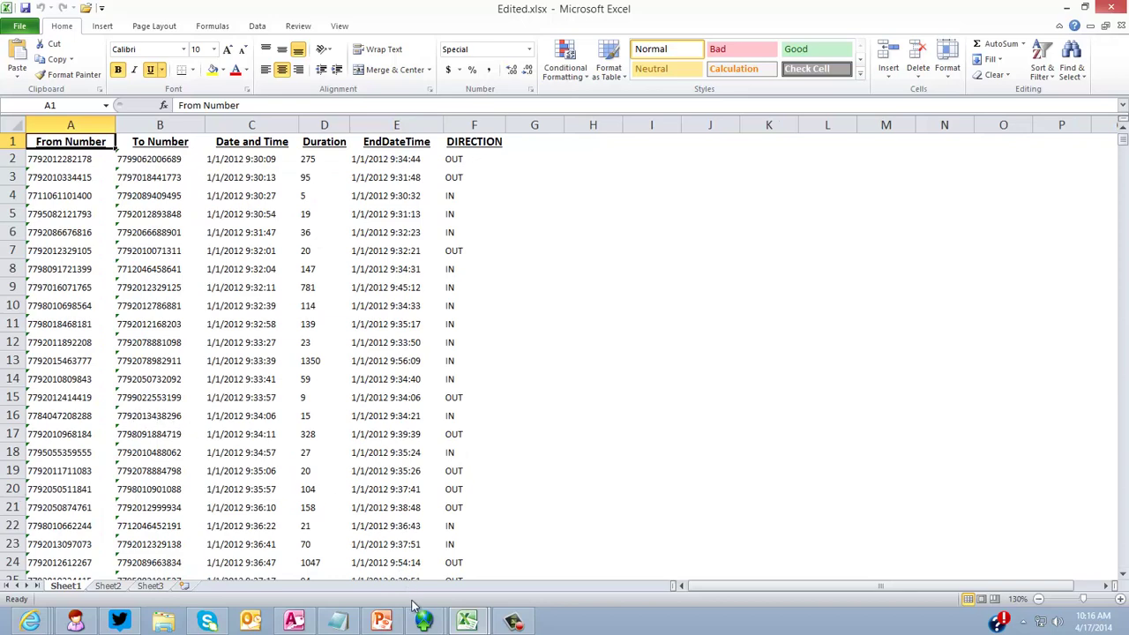
# - Switch to the Isolated Network in Sentinel Visualizer and highlight the phone entities by the Targeted metadata type
pyautogui.moveTo(424, 619)
pyautogui.click(350, 542)
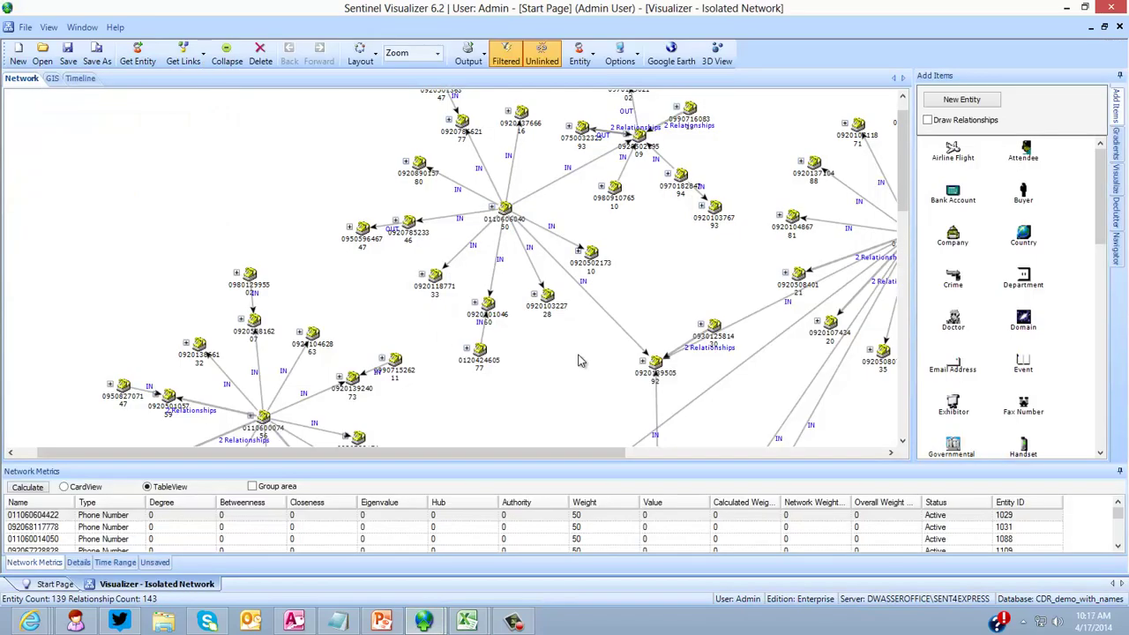
pyautogui.scroll(-2, 579, 360)
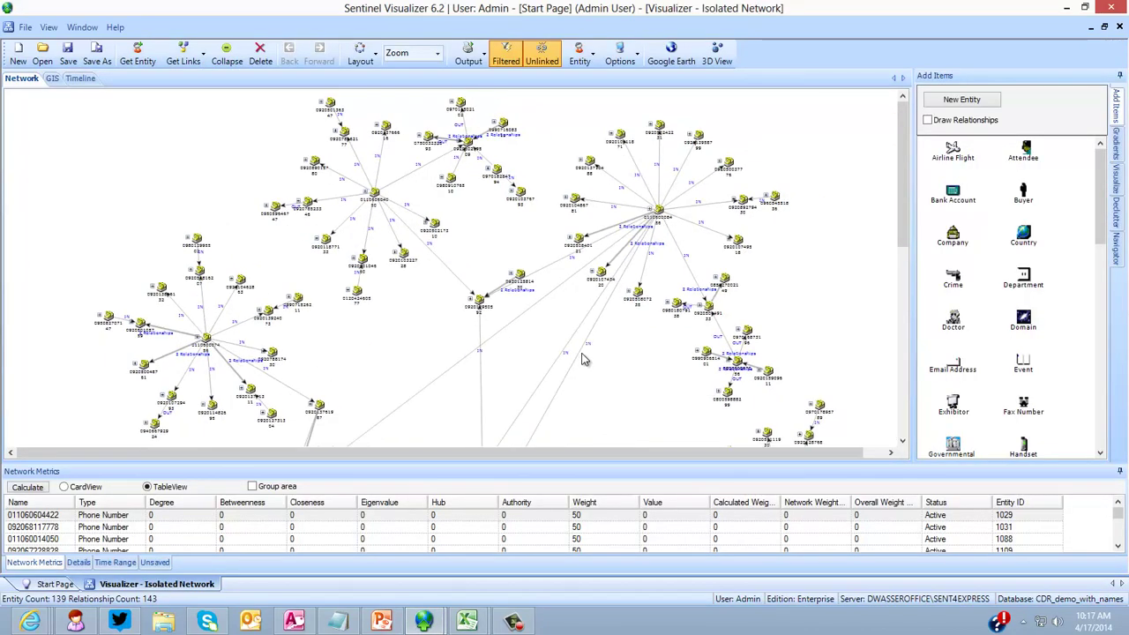
pyautogui.moveTo(898, 199); pyautogui.dragTo(895, 379)
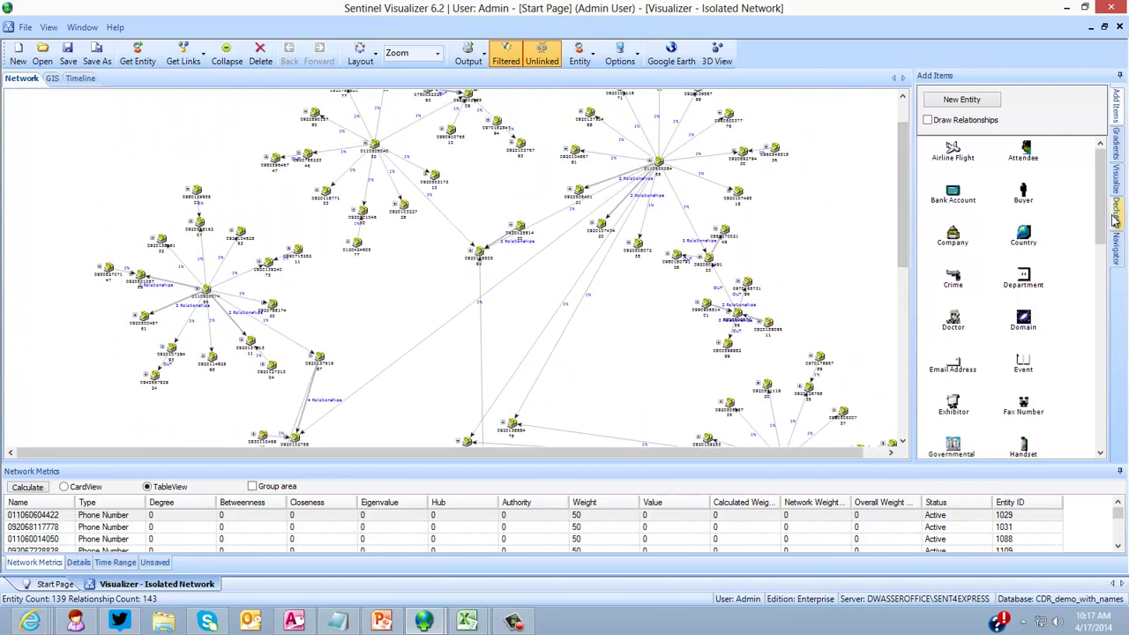
pyautogui.click(1115, 187)
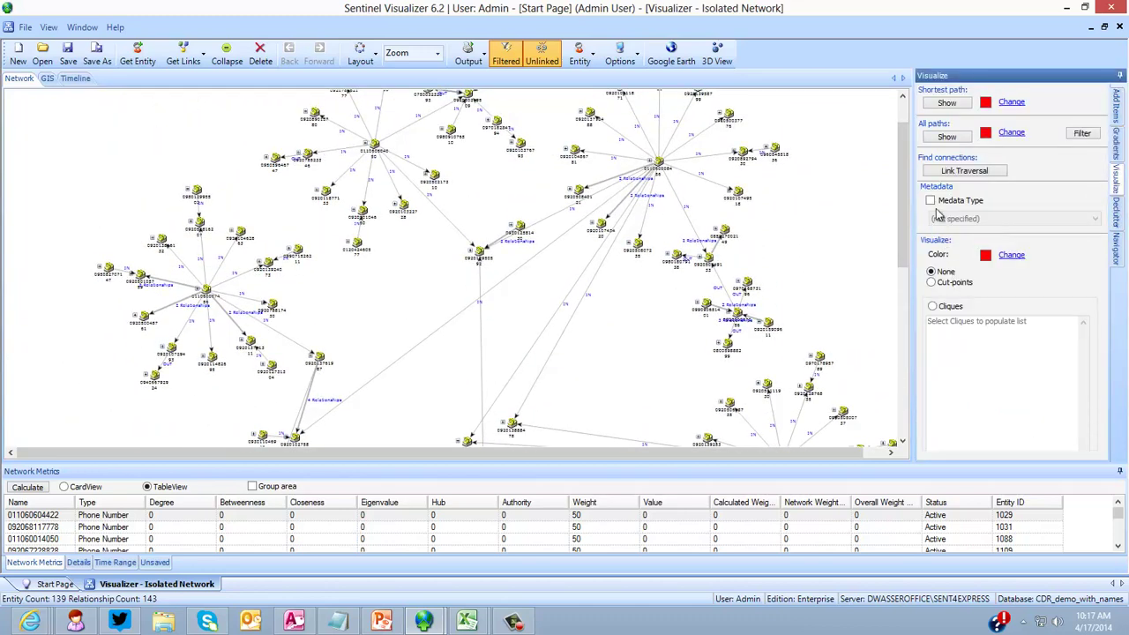
pyautogui.click(931, 201)
pyautogui.click(957, 218)
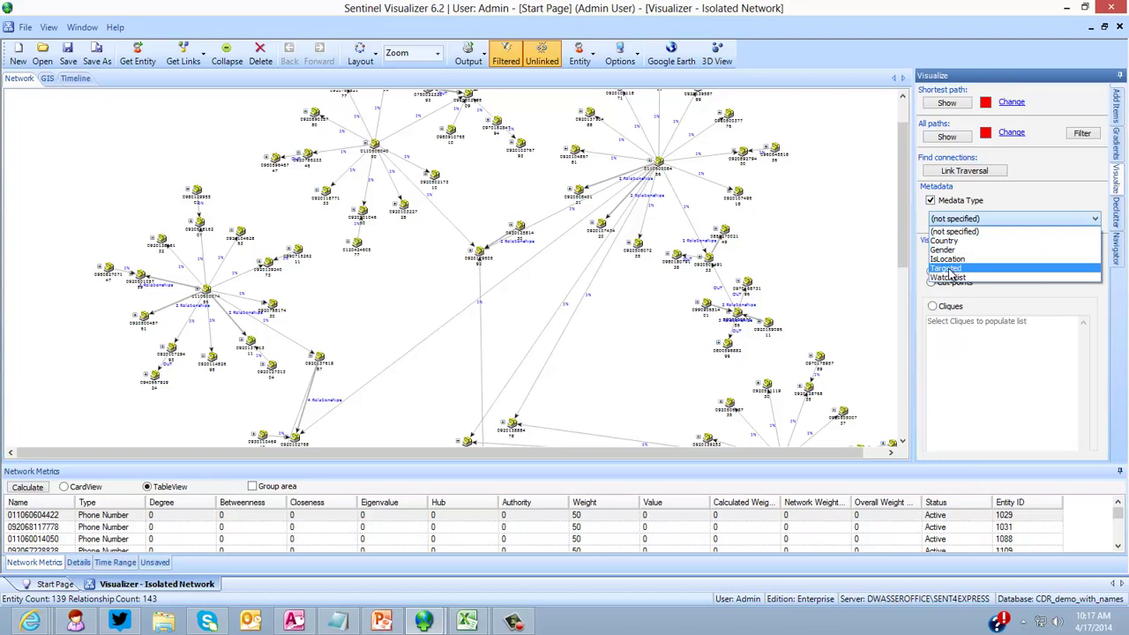
pyautogui.click(947, 269)
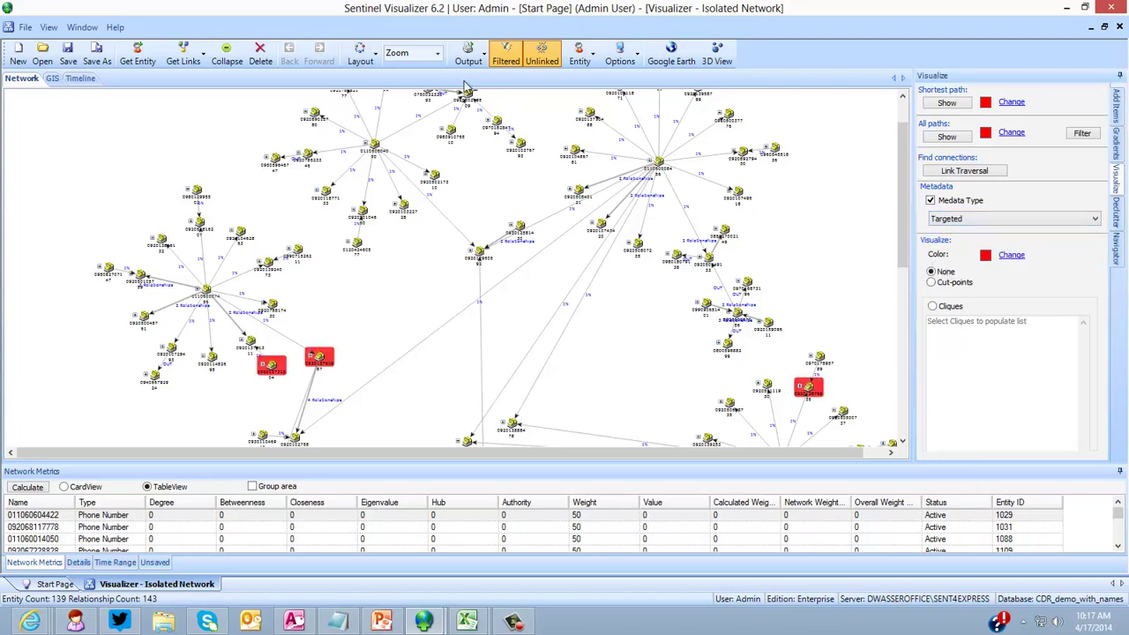
# - Pull one targeted phone away from its cluster, and filter the network to all paths connecting it with the targeted phone in the far cluster
pyautogui.scroll(-3, 298, 304)
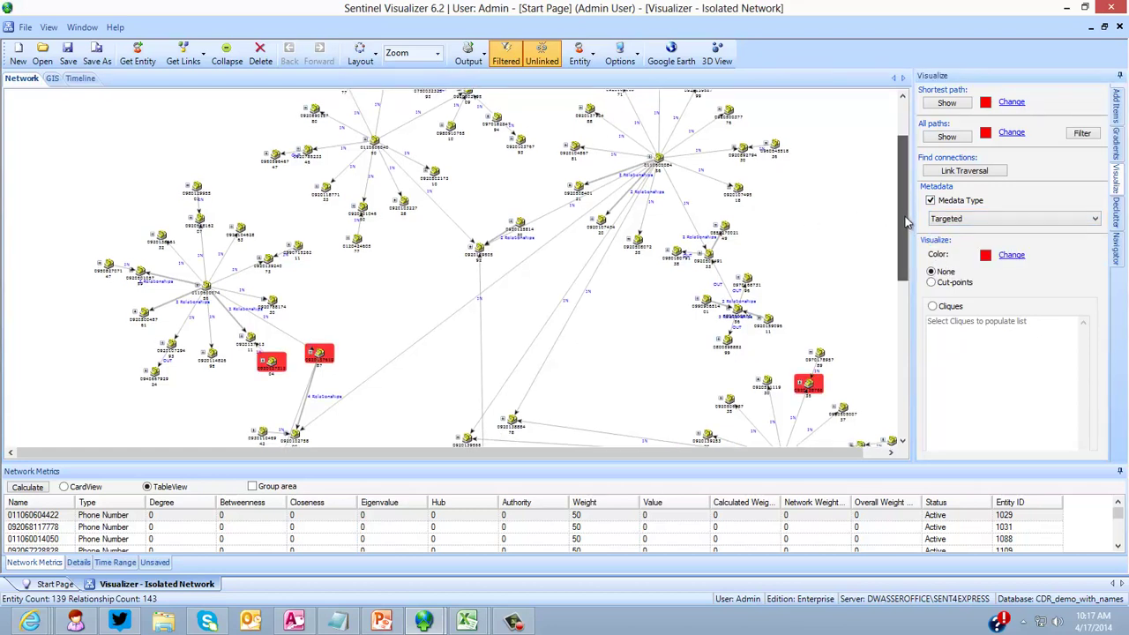
pyautogui.moveTo(356, 283); pyautogui.dragTo(363, 272)
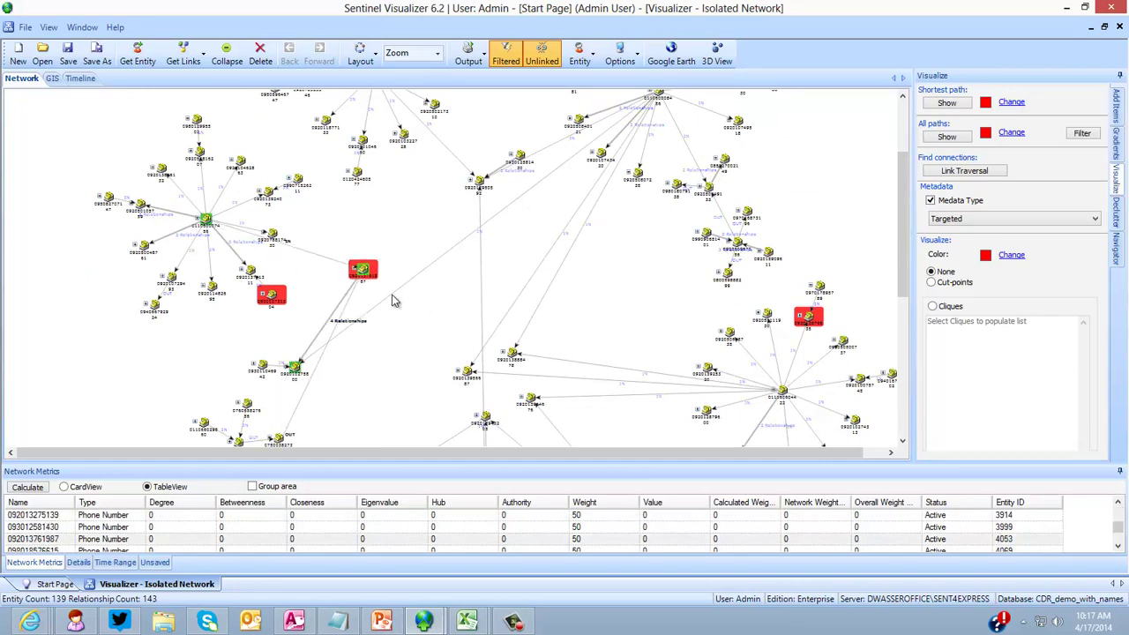
pyautogui.click(815, 324)
pyautogui.click(1083, 133)
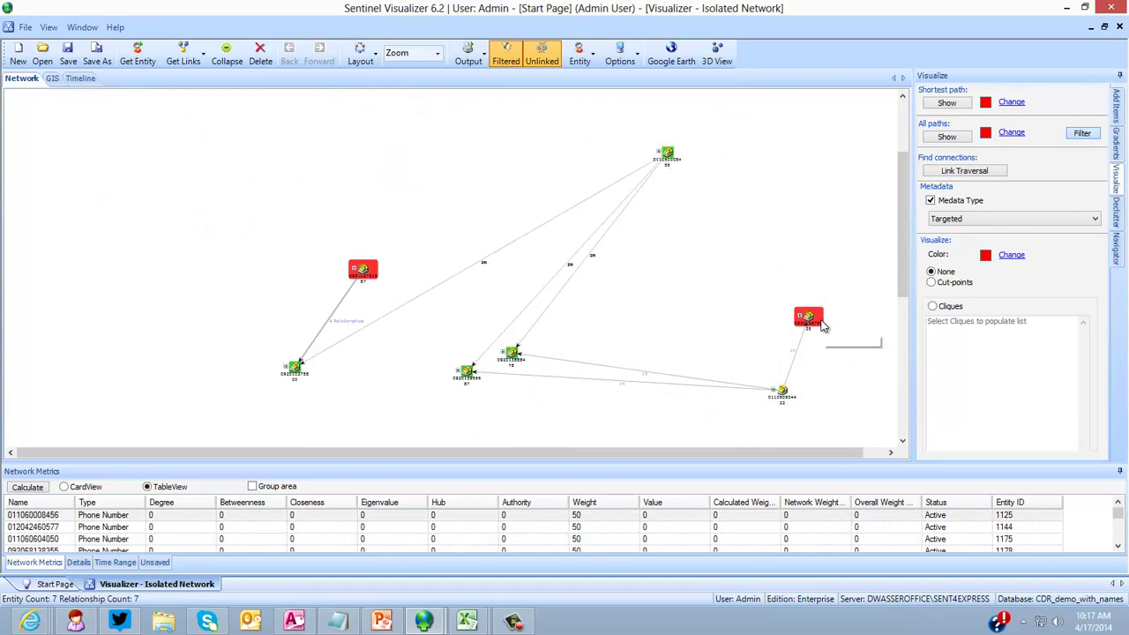
# - Rearrange the filtered path, spreading the two intermediate phones apart between the phone that links them at the top and the lower caller
pyautogui.scroll(3, 484, 294)
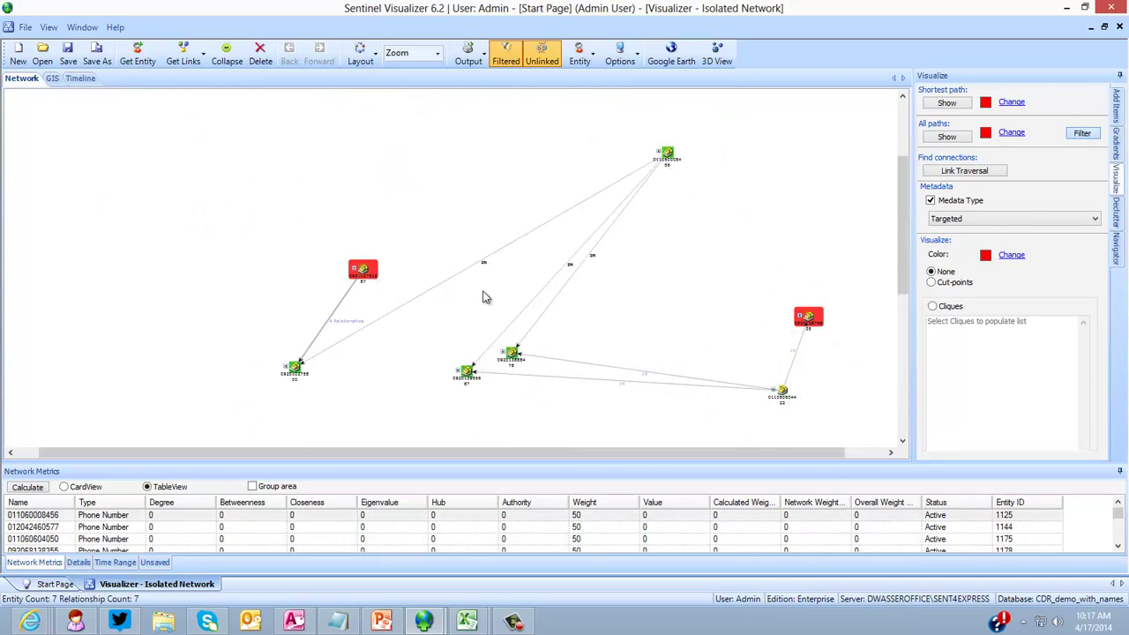
pyautogui.moveTo(557, 453); pyautogui.dragTo(627, 453)
pyautogui.scroll(2, 614, 427)
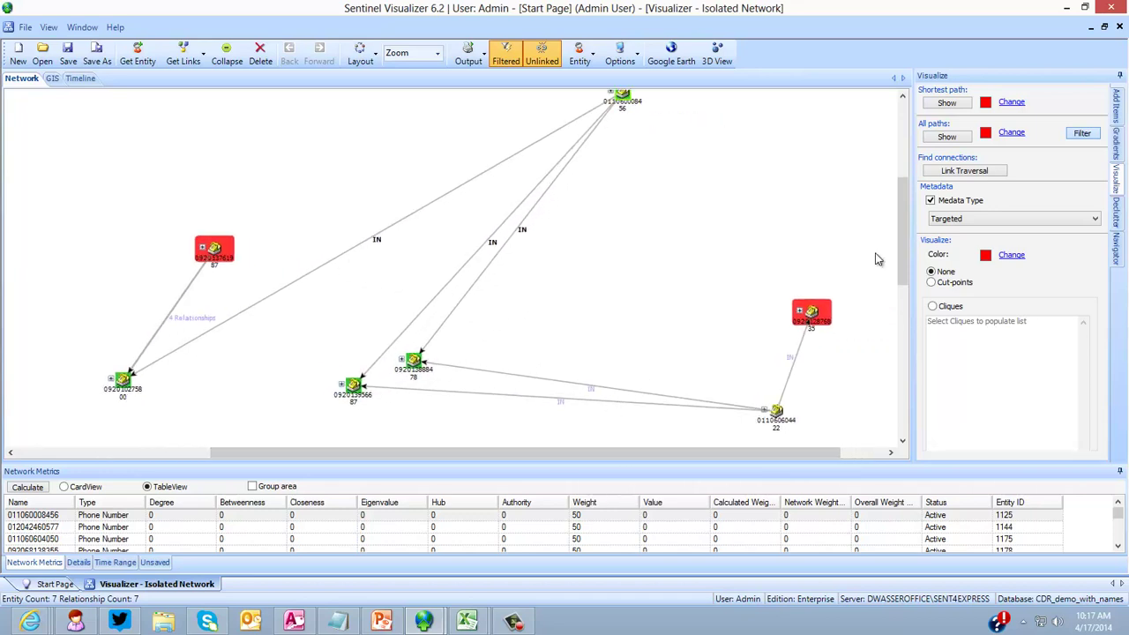
pyautogui.moveTo(633, 91); pyautogui.dragTo(633, 123)
pyautogui.moveTo(420, 363); pyautogui.dragTo(739, 224)
pyautogui.moveTo(368, 395); pyautogui.dragTo(593, 298)
pyautogui.moveTo(731, 224); pyautogui.dragTo(695, 247)
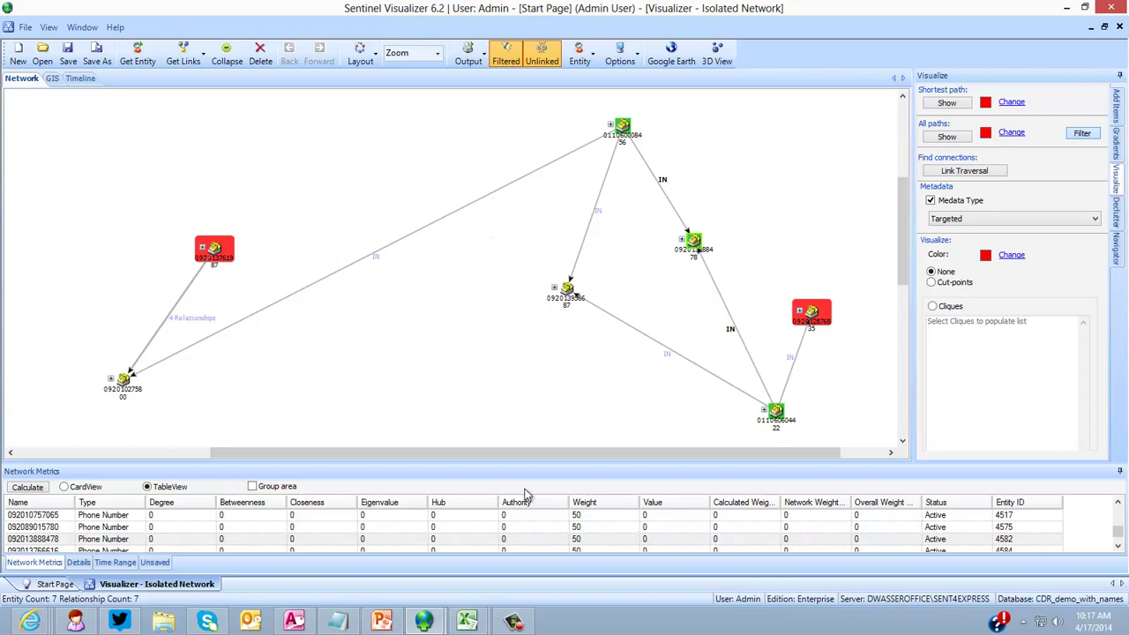
# - Switch to Edited.xlsx in Excel and scan the raw call records for comparison with the filtered network
pyautogui.moveTo(467, 622)
pyautogui.click(407, 564)
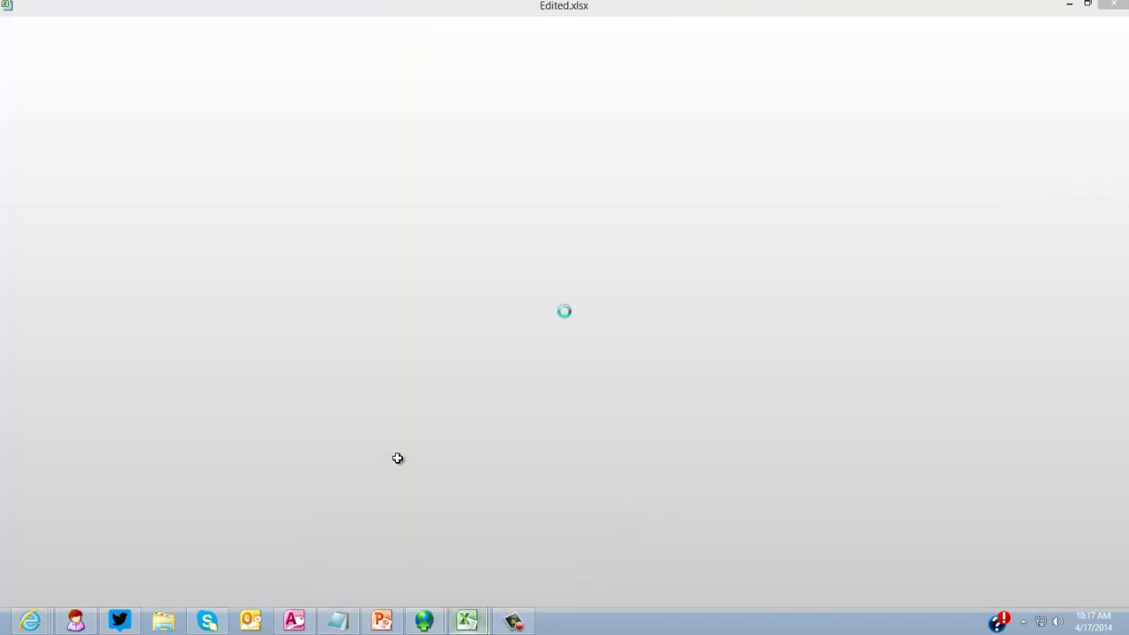
pyautogui.scroll(-16, 388, 422)
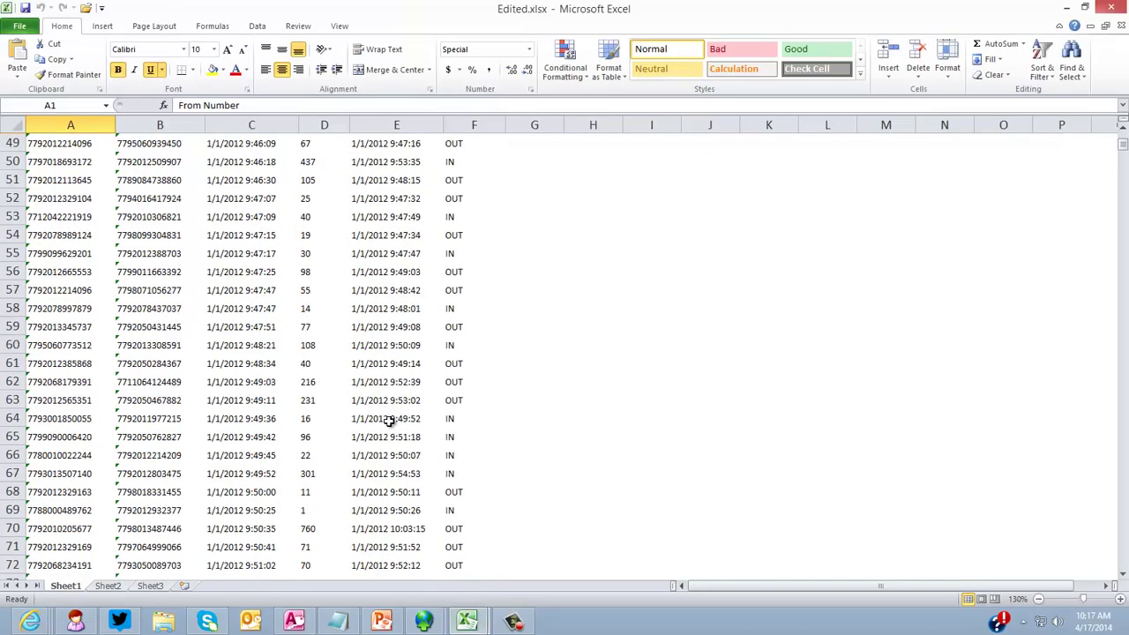
pyautogui.scroll(16, 388, 421)
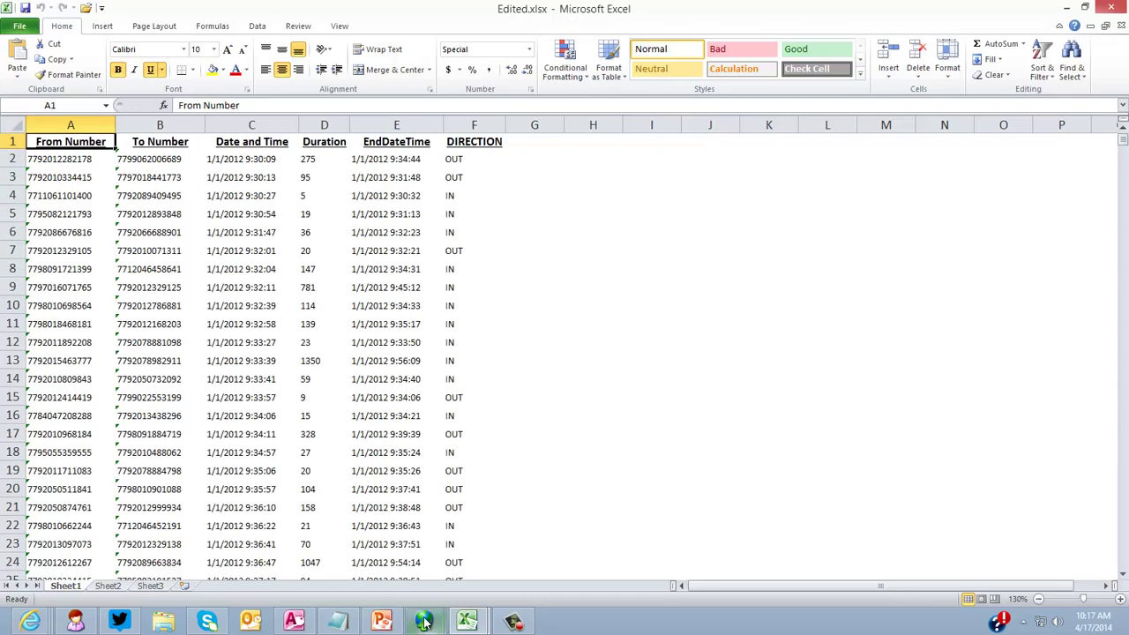
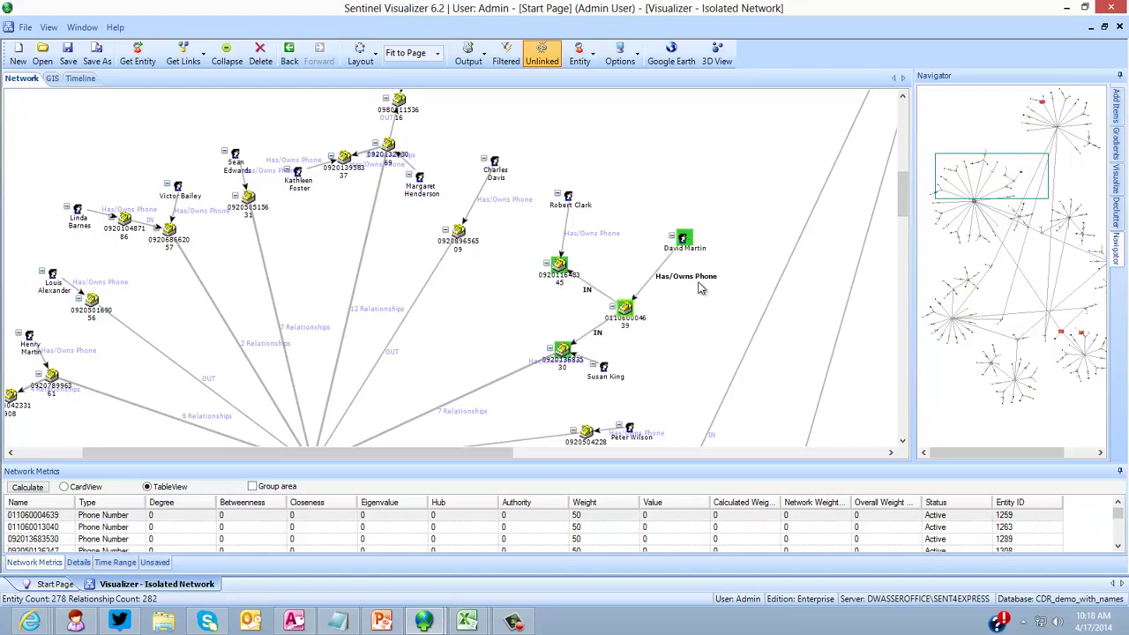
# - Fit the expanded network of phones and owners to the page, and highlight its entities by the Watch List metadata type
pyautogui.moveTo(904, 209); pyautogui.dragTo(908, 251)
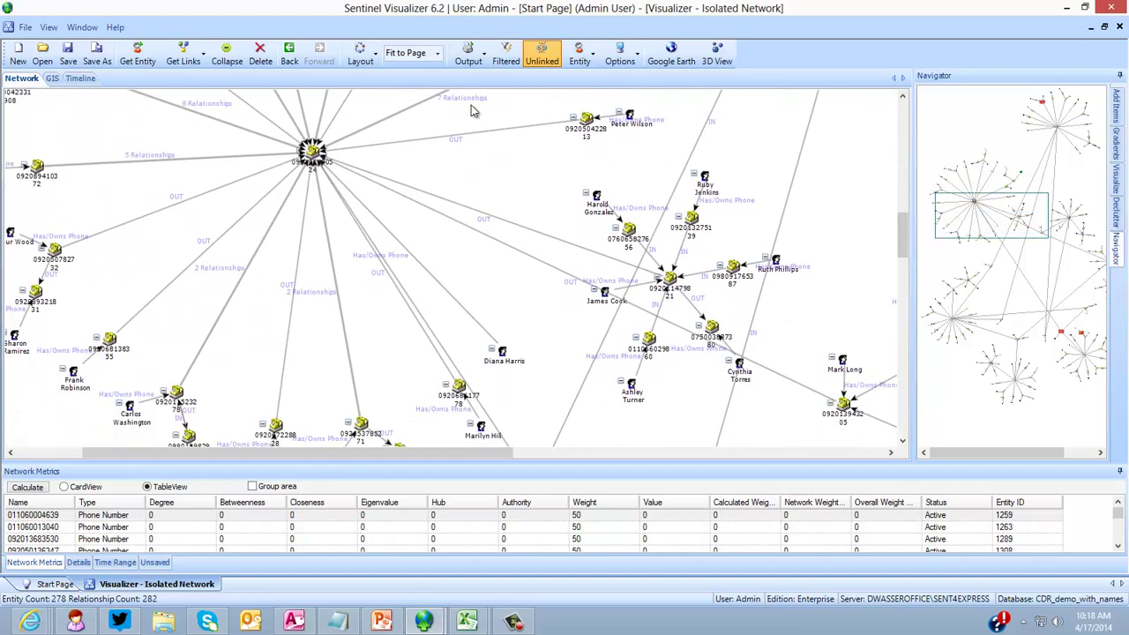
pyautogui.click(436, 53)
pyautogui.click(427, 165)
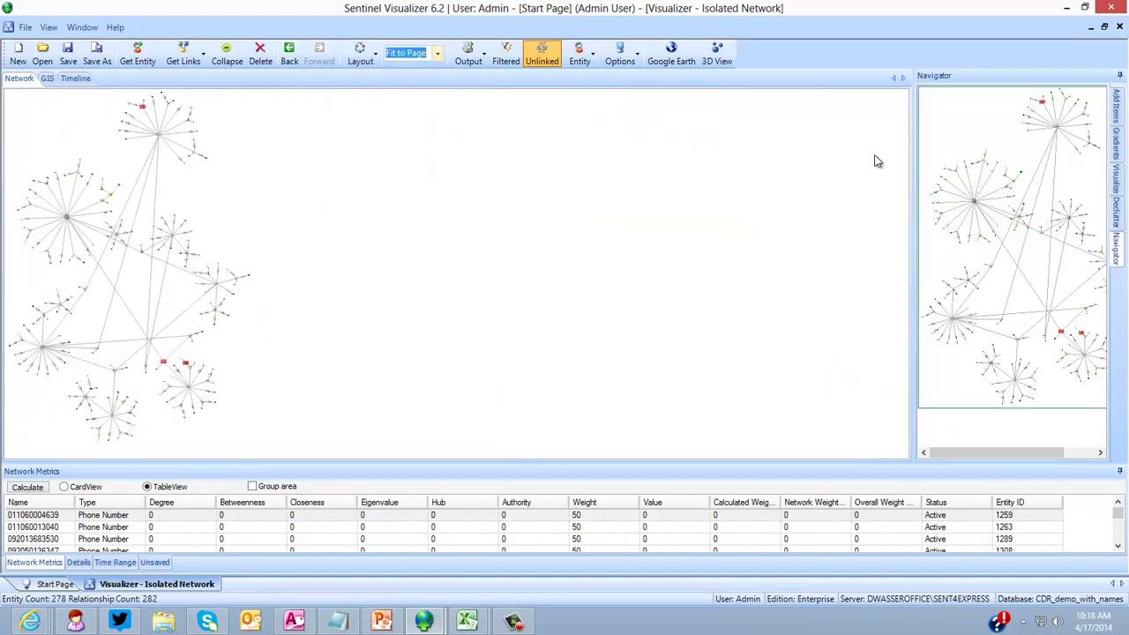
pyautogui.click(1114, 178)
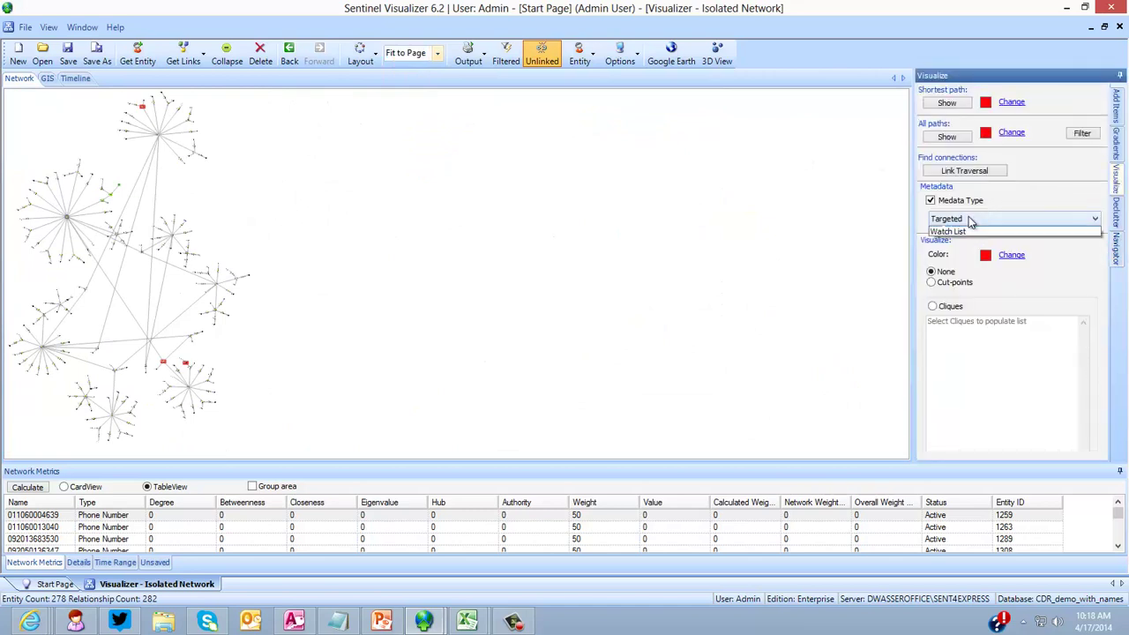
pyautogui.click(970, 218)
pyautogui.click(955, 281)
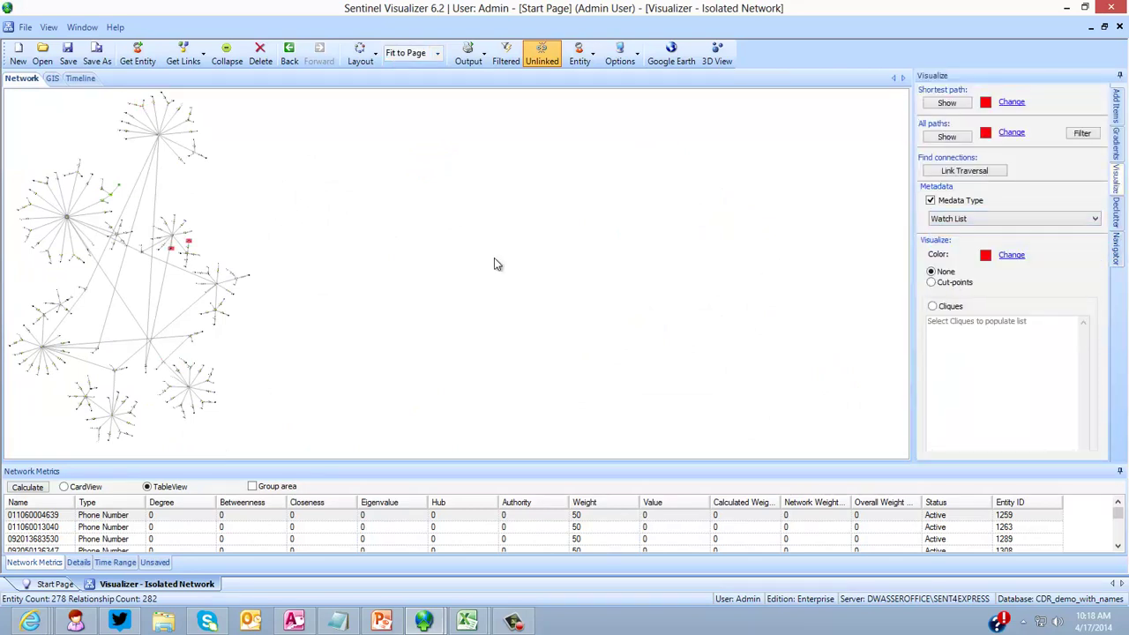
# - Zoom the diagram to the cluster containing the two highlighted watch list people, and move both people clear of the surrounding entities
pyautogui.click(1116, 247)
pyautogui.moveTo(1030, 206); pyautogui.dragTo(1102, 249)
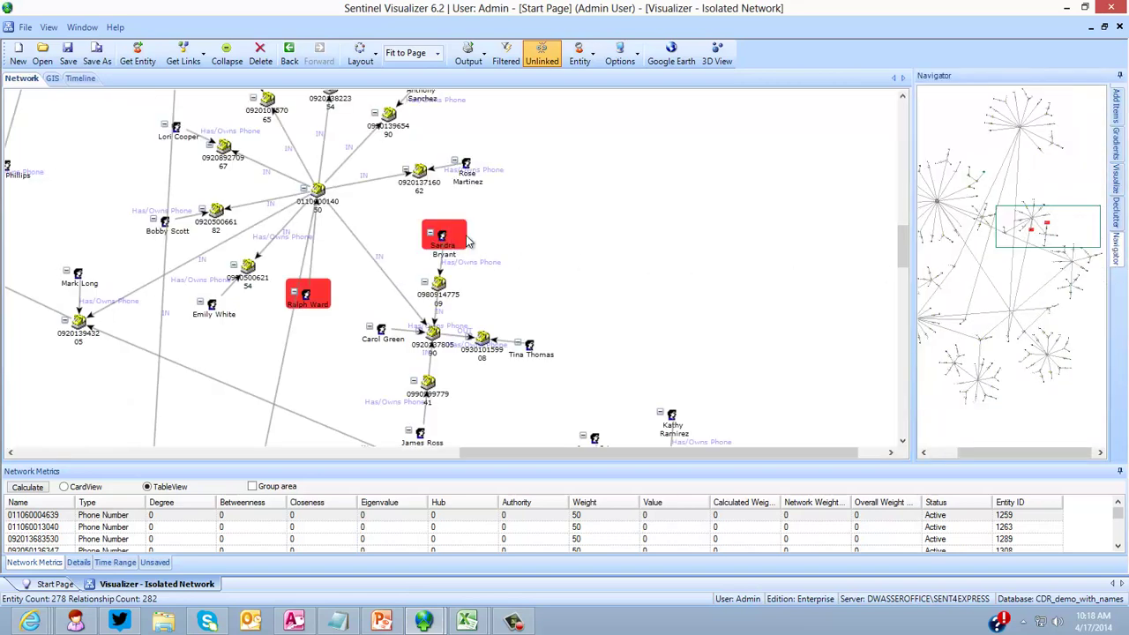
pyautogui.moveTo(436, 245); pyautogui.dragTo(550, 219)
pyautogui.moveTo(323, 302); pyautogui.dragTo(346, 307)
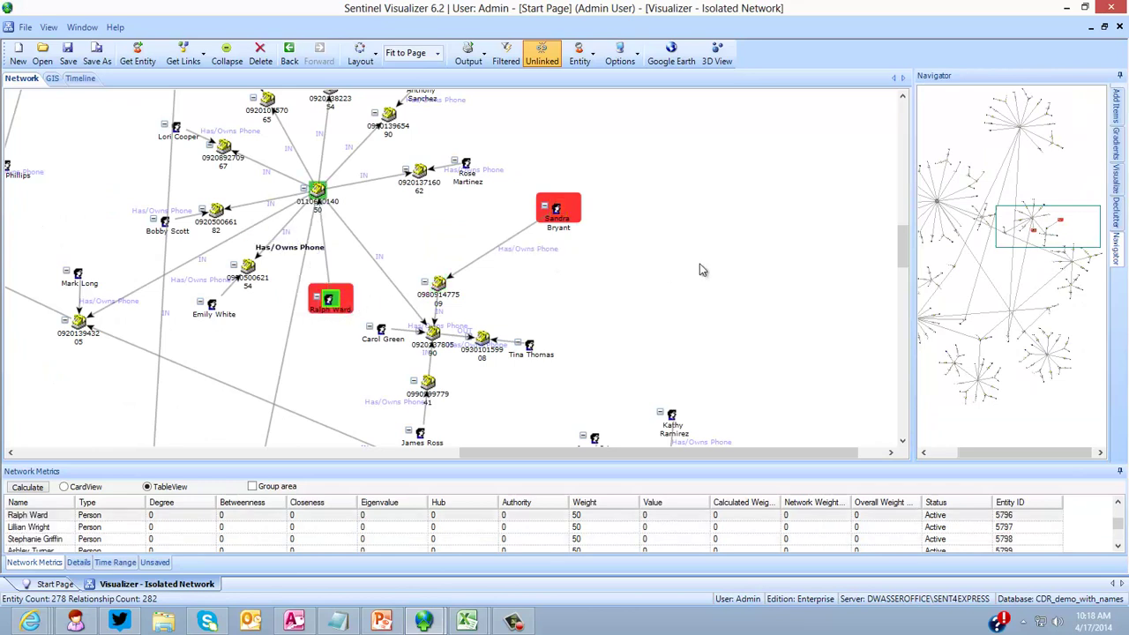
# - Select both watch list people and filter the network to all paths between them
pyautogui.scroll(-1, 812, 236)
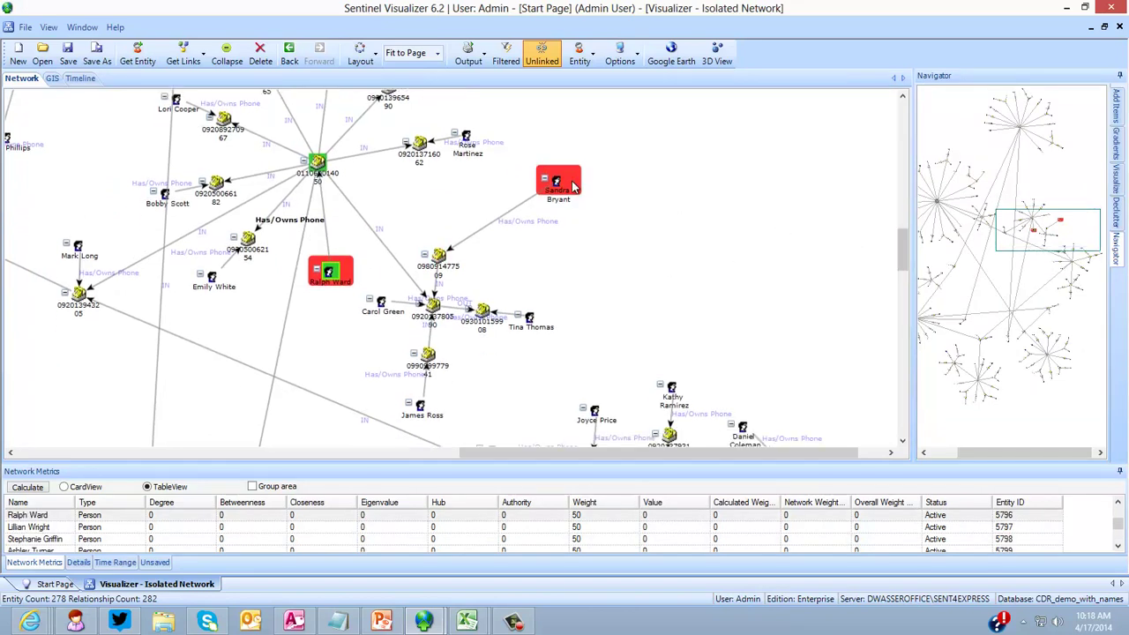
pyautogui.click(1116, 170)
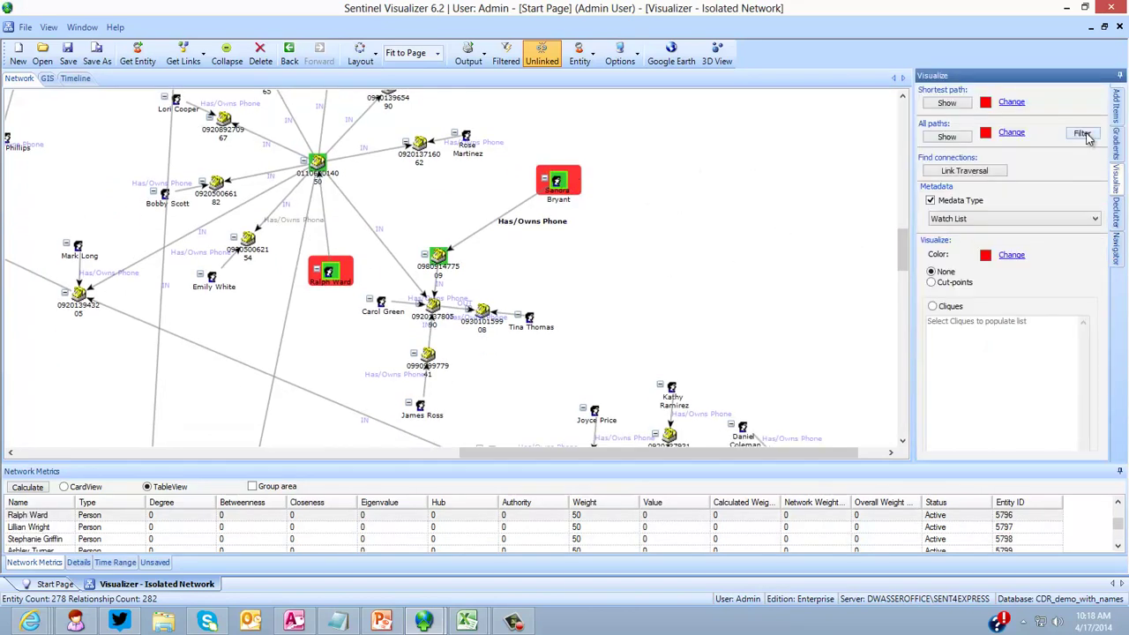
pyautogui.click(1082, 133)
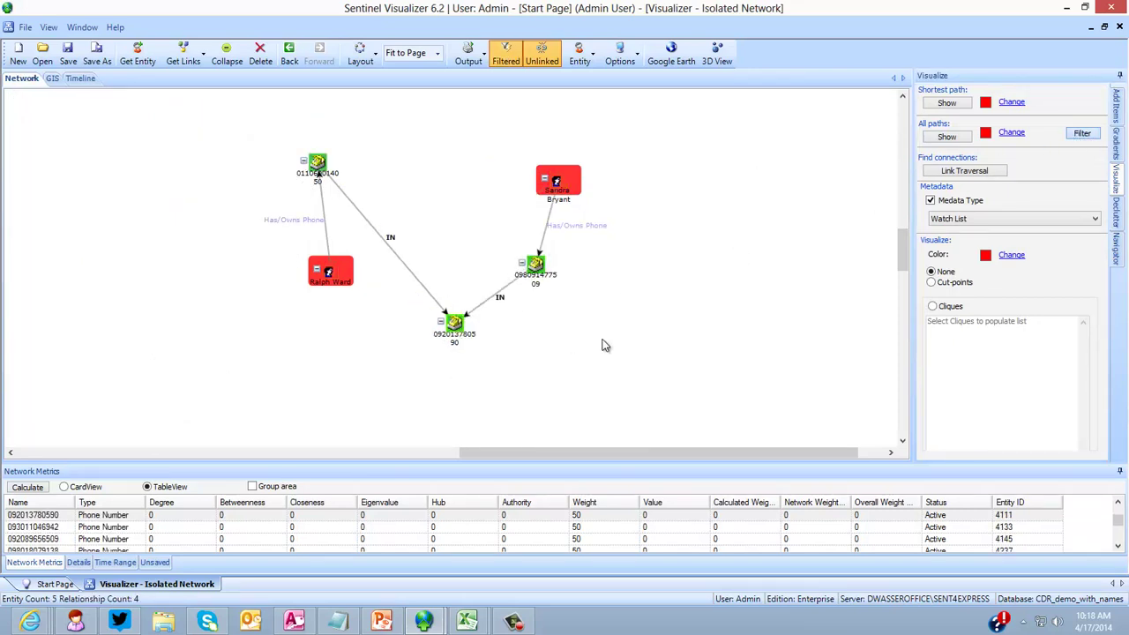
# - Turn off the all-paths filter to restore the full phone network, and highlight its entities by the Targeted metadata type
pyautogui.click(1081, 133)
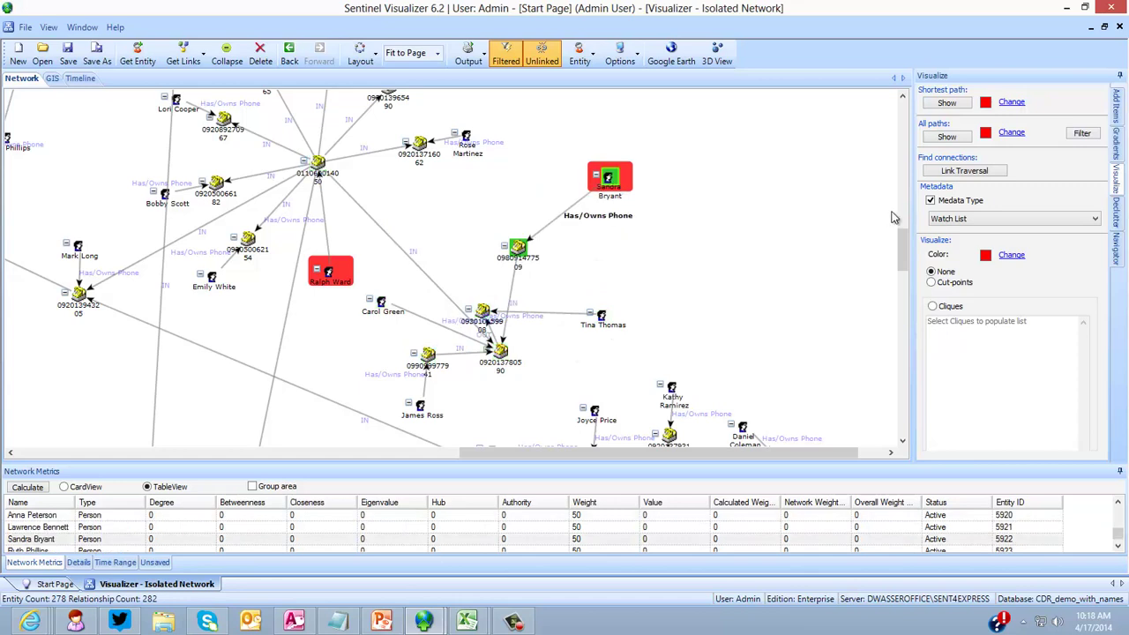
pyautogui.click(944, 222)
pyautogui.click(940, 277)
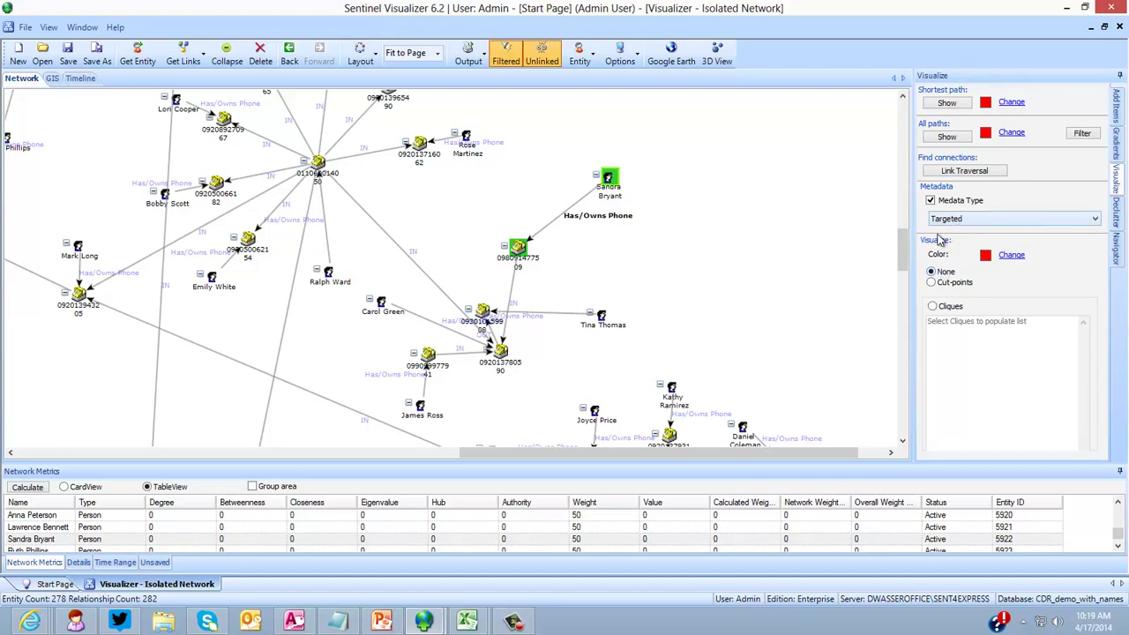
pyautogui.scroll(-4, 764, 256)
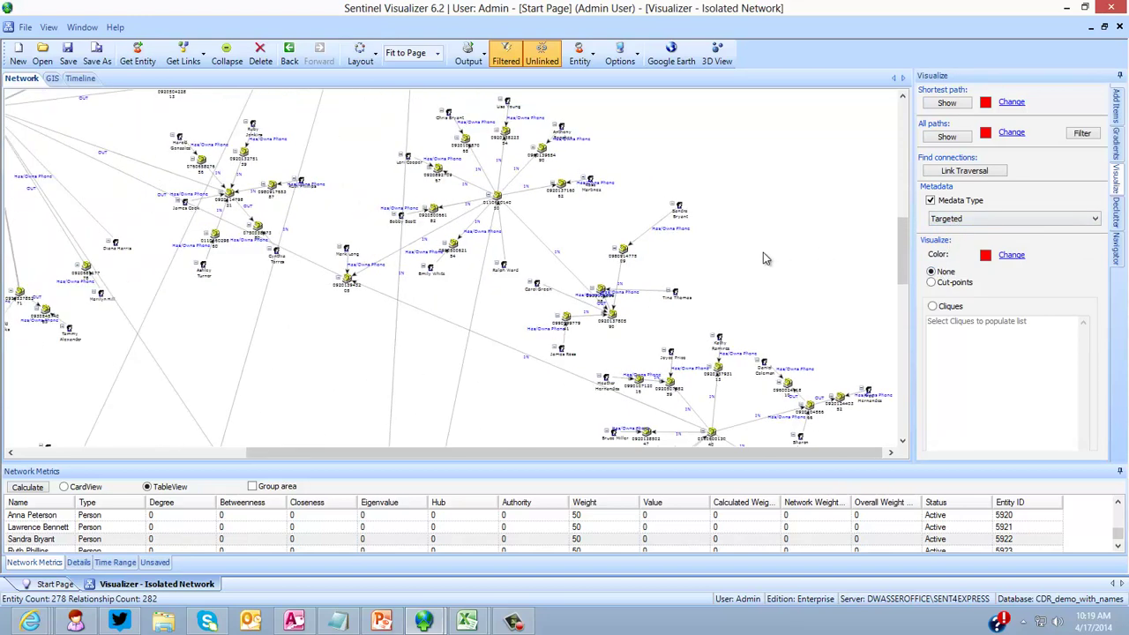
# - Set the metadata highlight to Watch List and bring the cluster around the two highlighted people into view
pyautogui.click(950, 219)
pyautogui.click(965, 280)
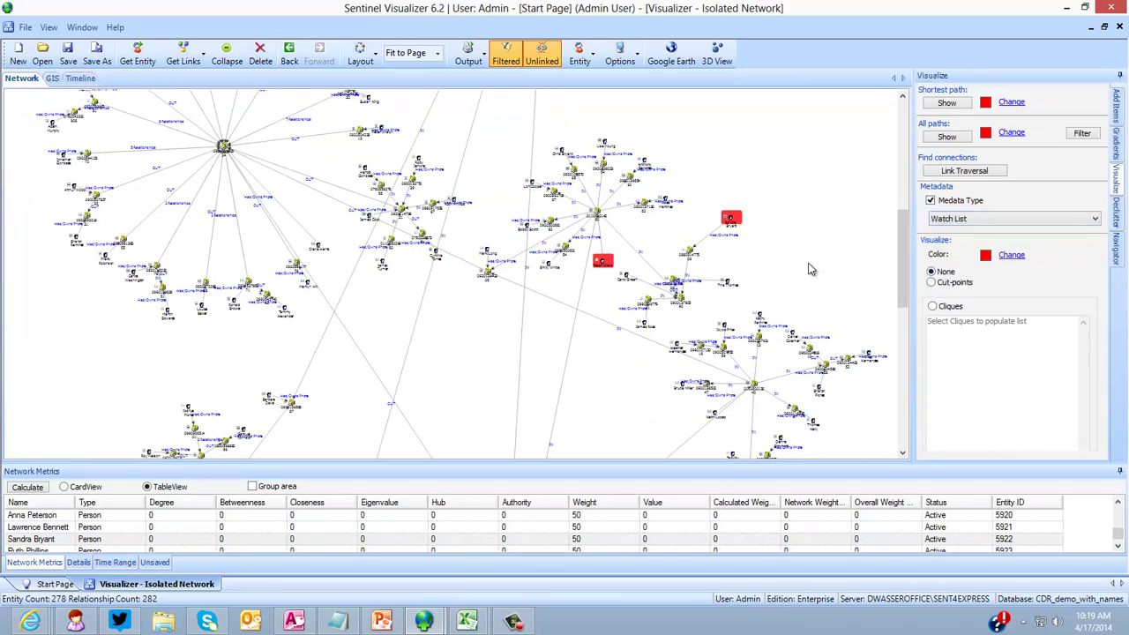
pyautogui.scroll(5, 810, 269)
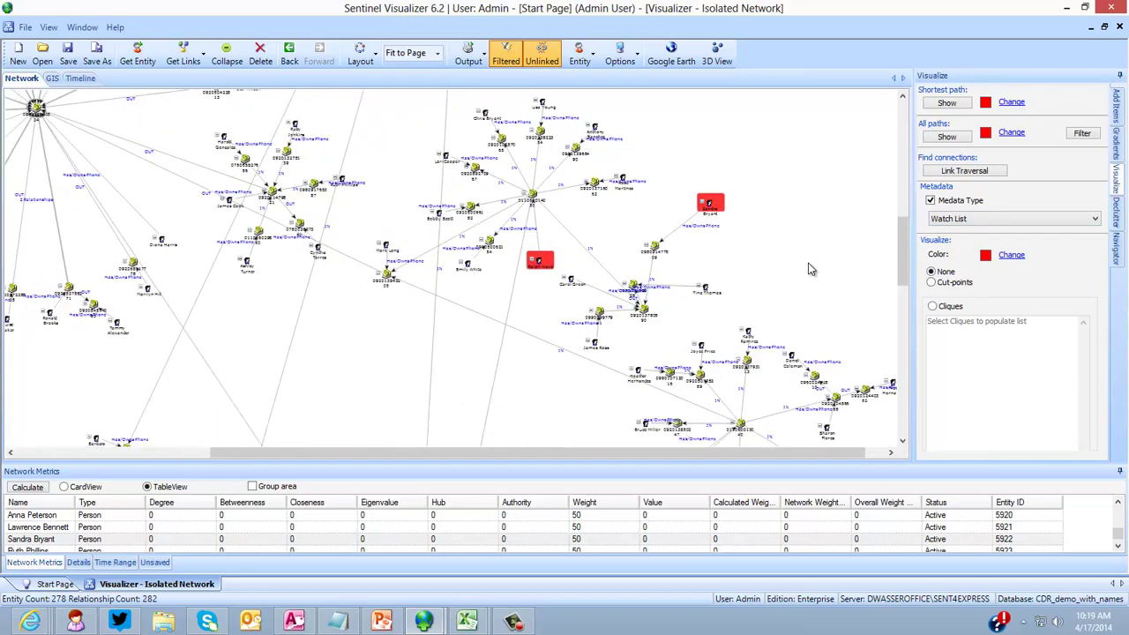
pyautogui.moveTo(903, 251); pyautogui.dragTo(903, 233)
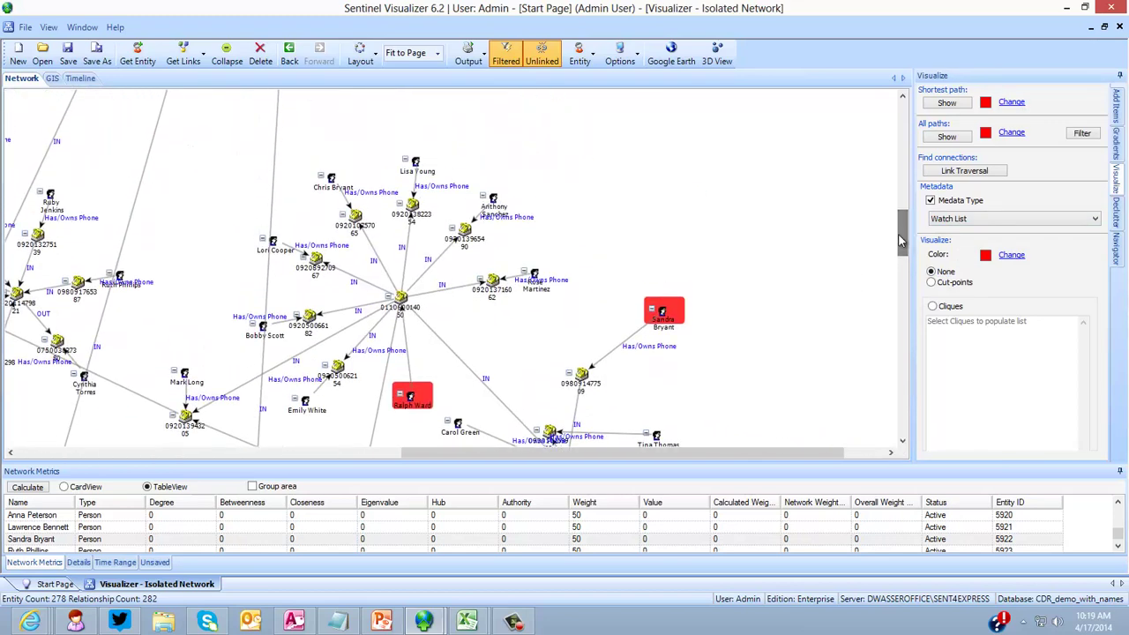
# - Review the picture export options for the phone network, and close them without exporting
pyautogui.click(476, 58)
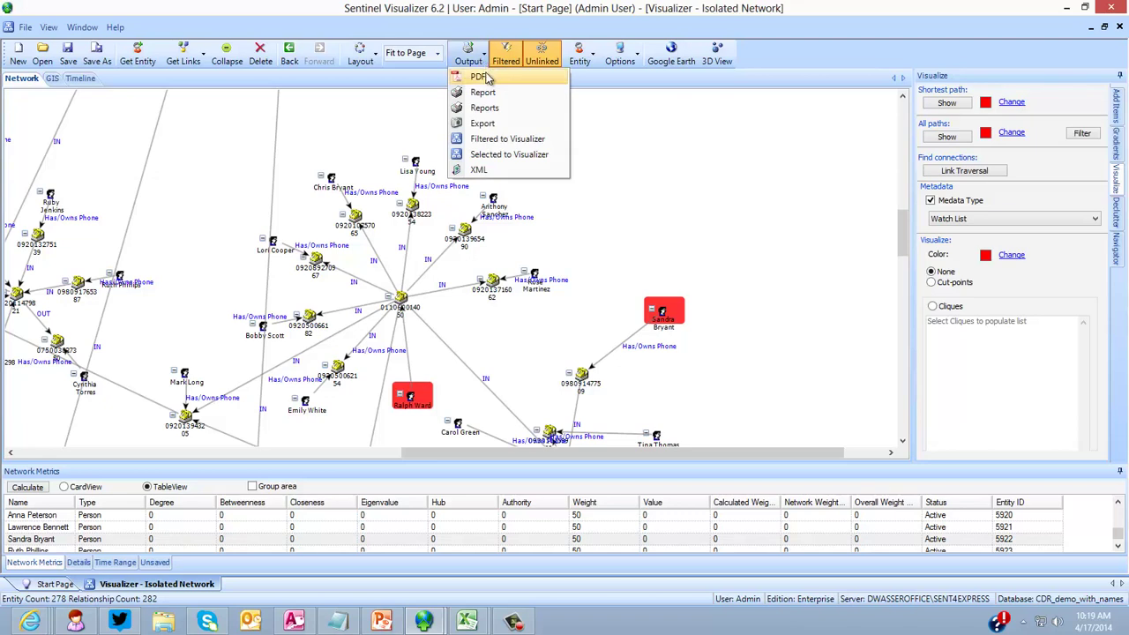
pyautogui.click(487, 123)
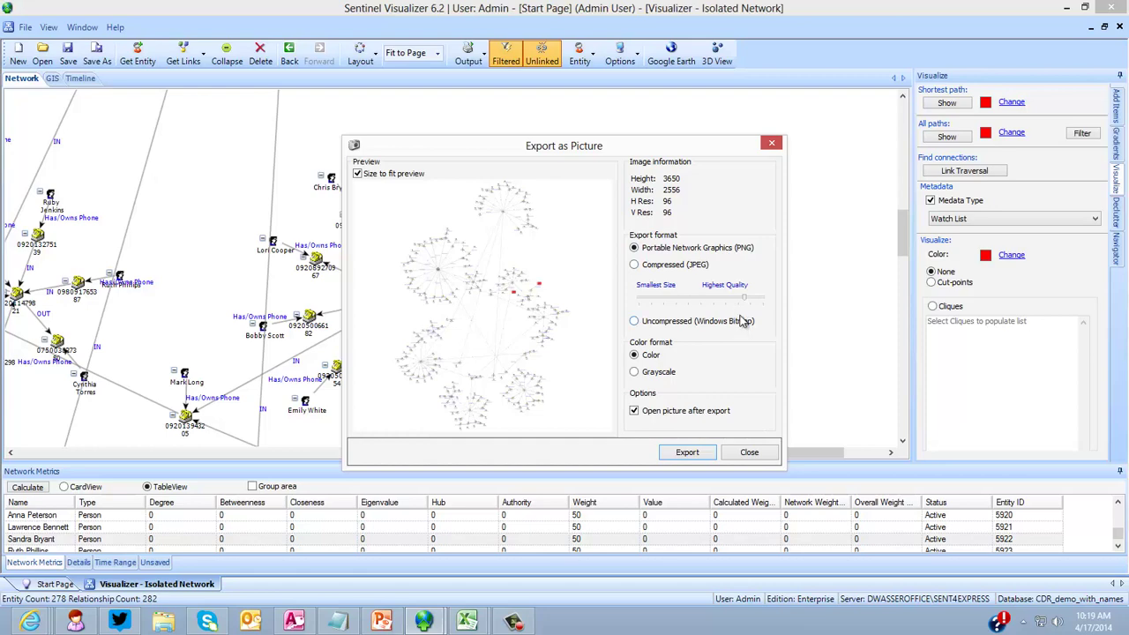
pyautogui.click(749, 453)
# - Switch to Internet Explorer, open the Free Reader page, and examine the Sentinel Visualizer Reader description and download section
pyautogui.moveTo(31, 620)
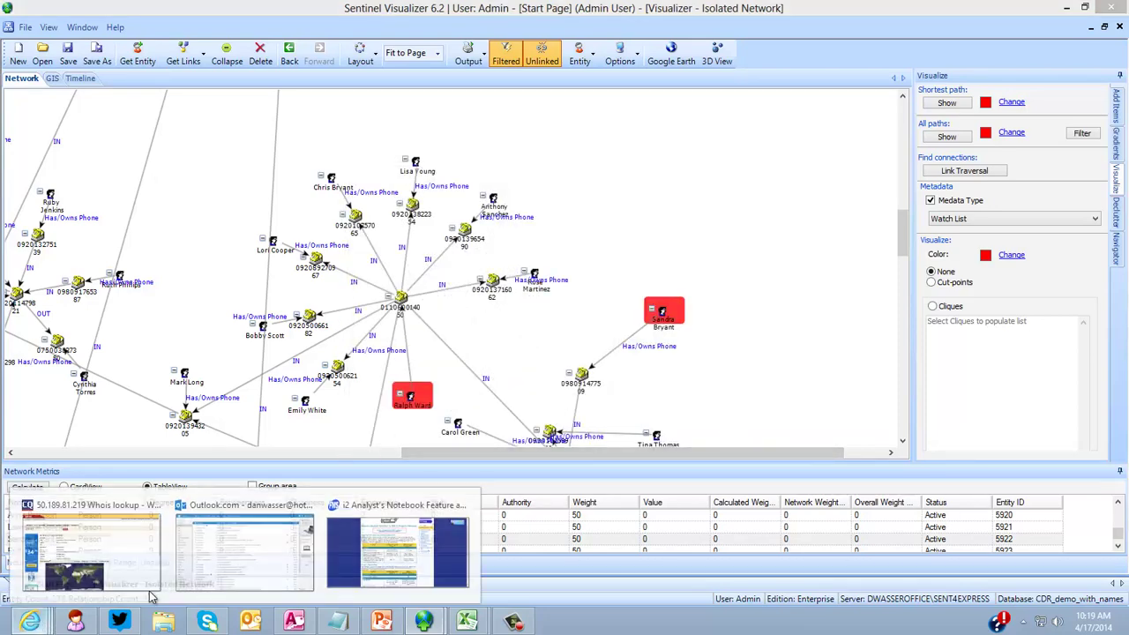
pyautogui.click(397, 546)
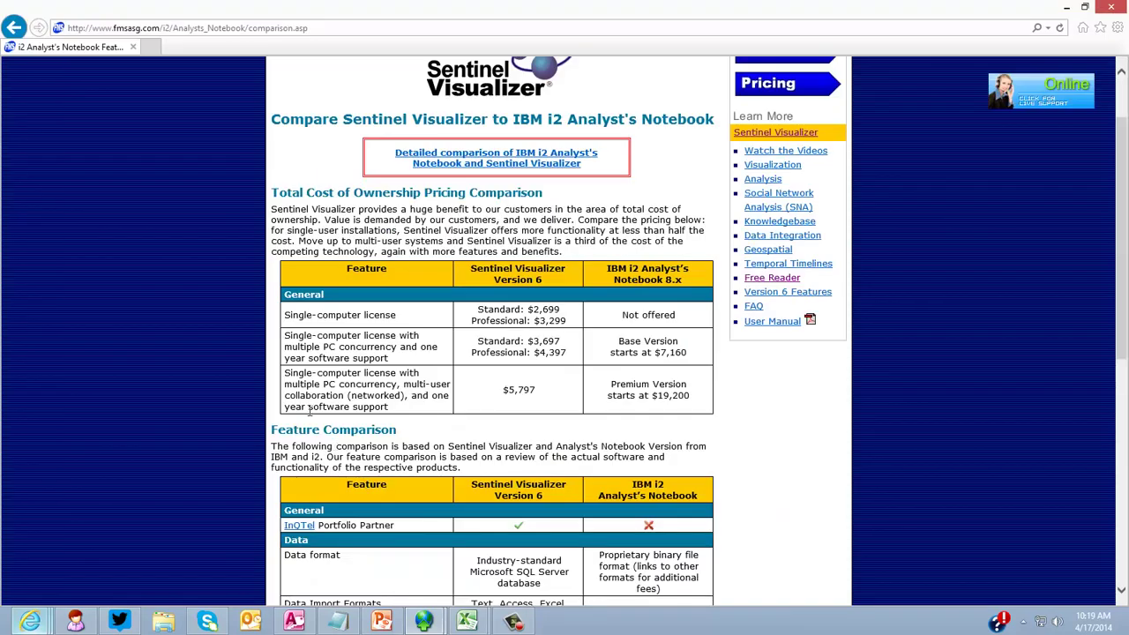
pyautogui.click(787, 278)
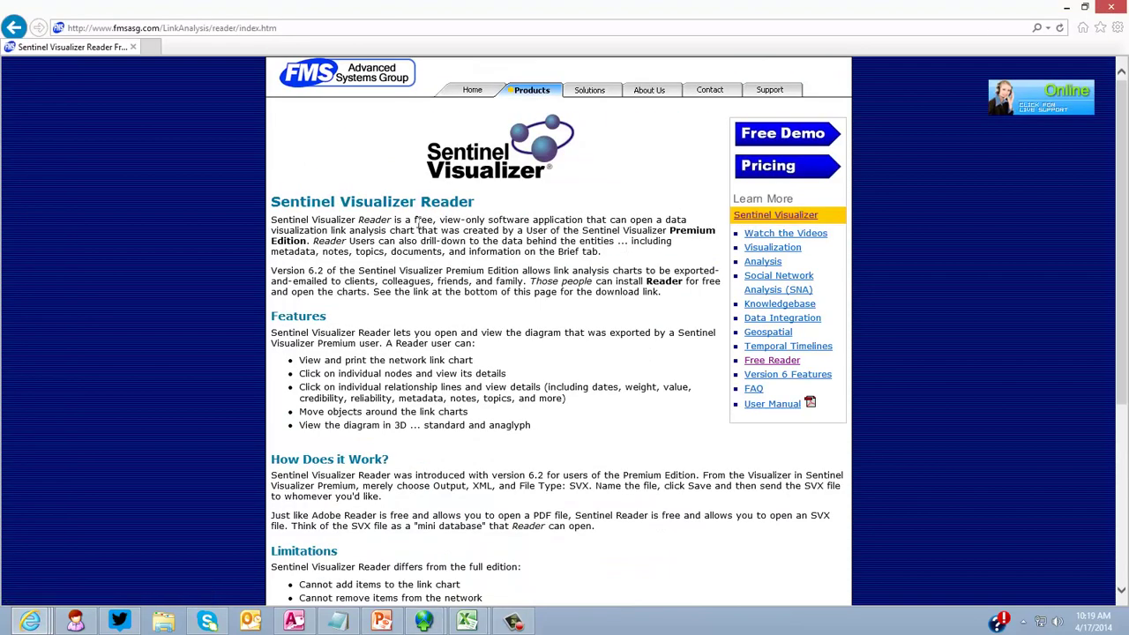
pyautogui.moveTo(415, 220); pyautogui.dragTo(532, 220)
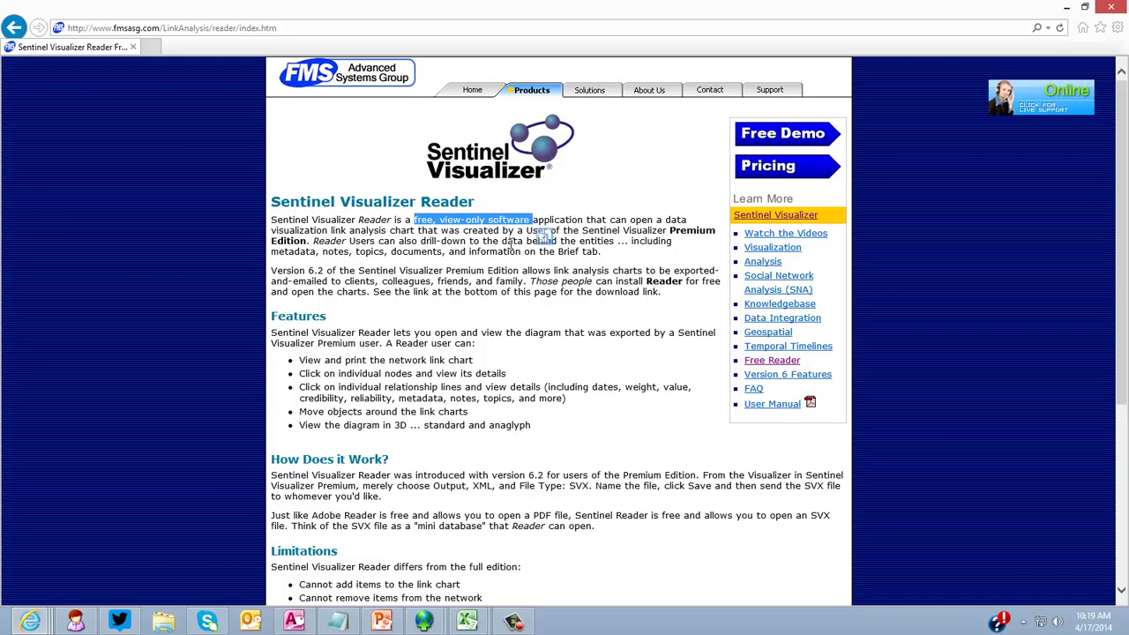
pyautogui.scroll(-3, 512, 255)
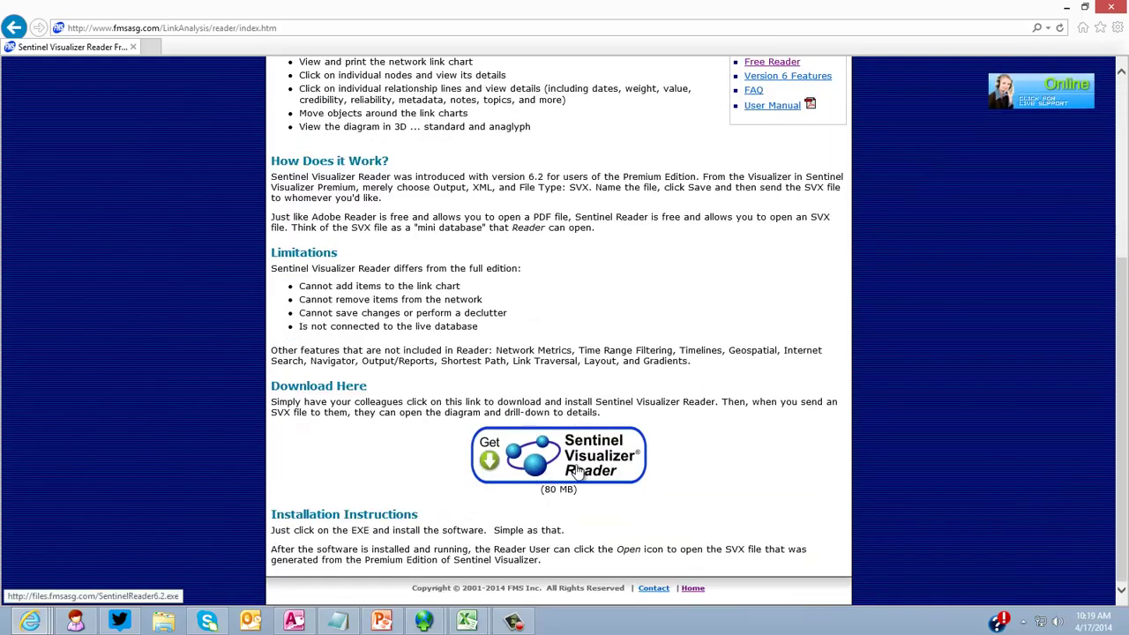
pyautogui.scroll(3, 549, 348)
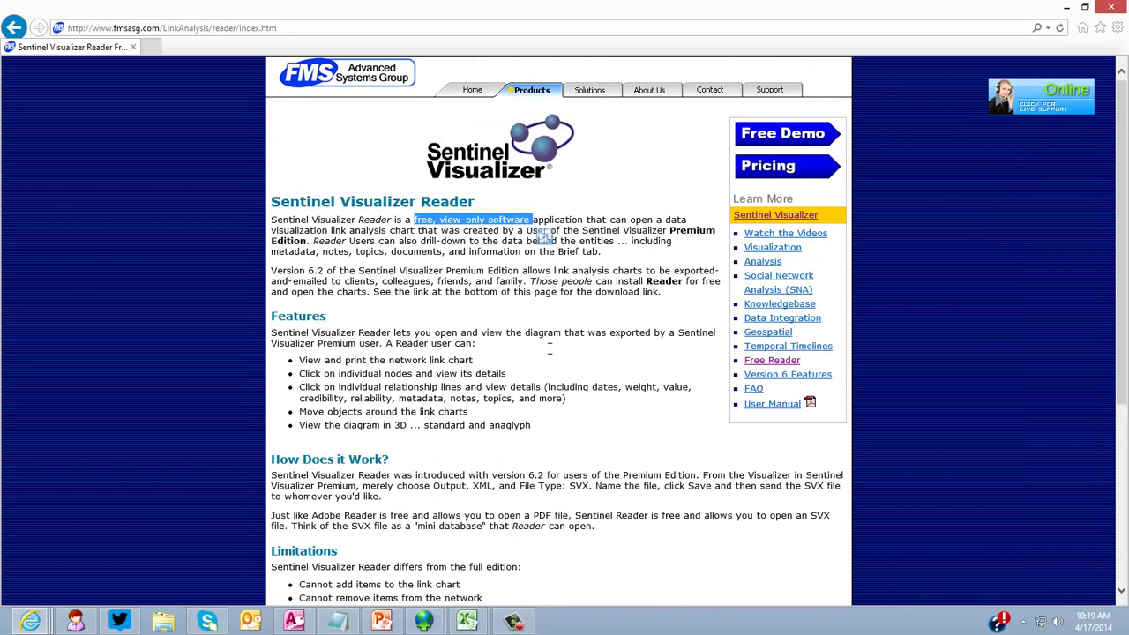
pyautogui.moveTo(575, 231); pyautogui.dragTo(584, 241)
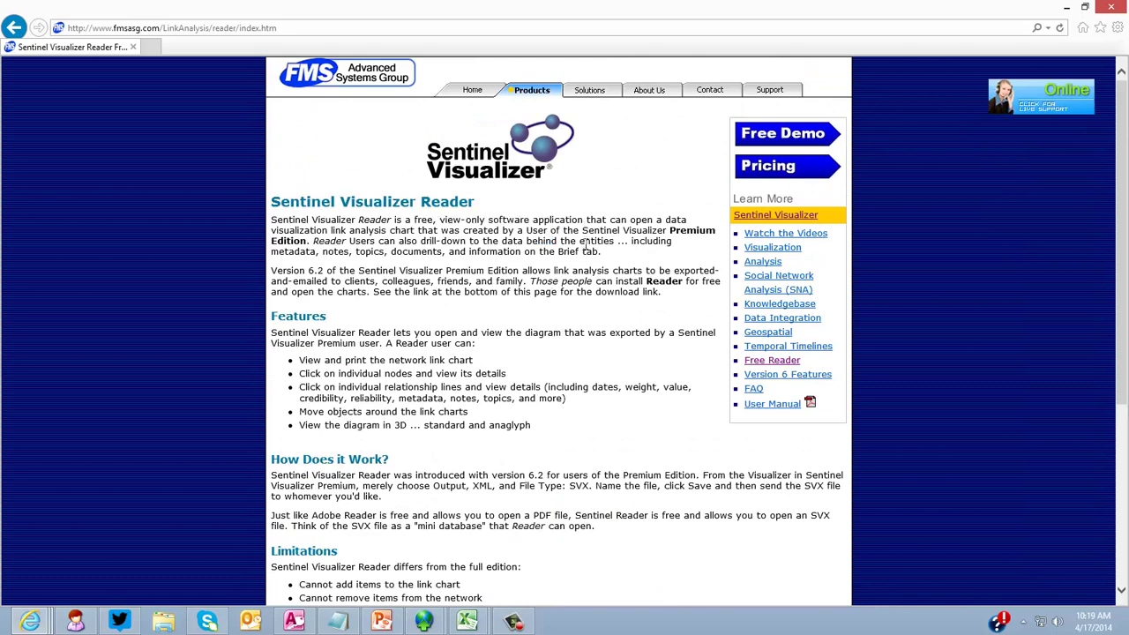
# - Switch to the gift card fraud network in Sentinel Visualizer, check the XML output's SVX file type, and cancel the save
pyautogui.click(427, 622)
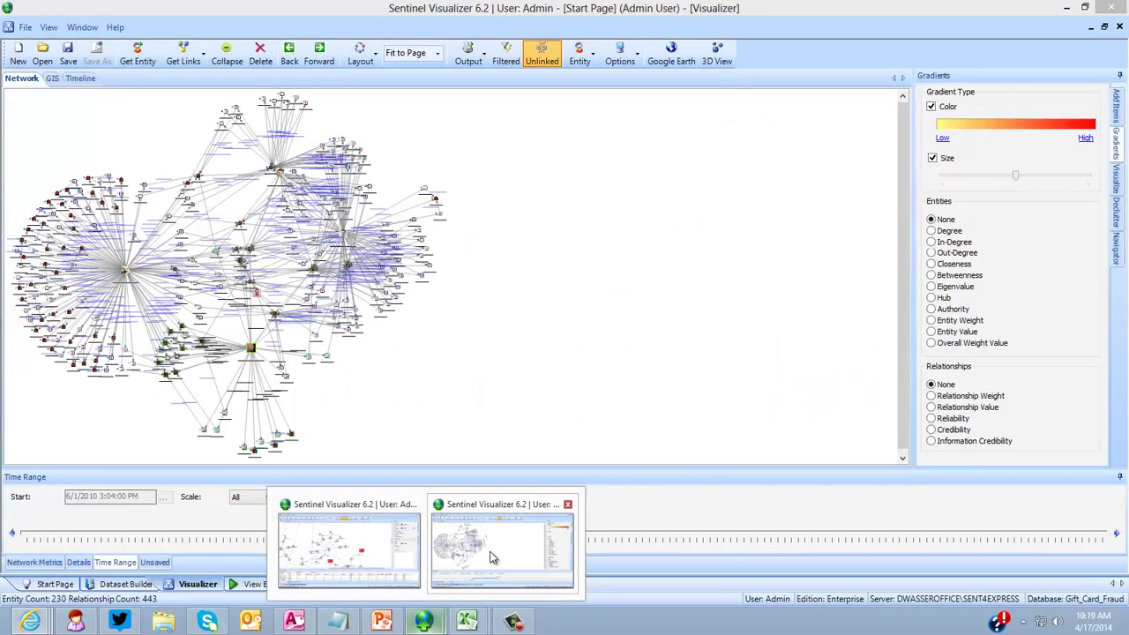
pyautogui.click(348, 546)
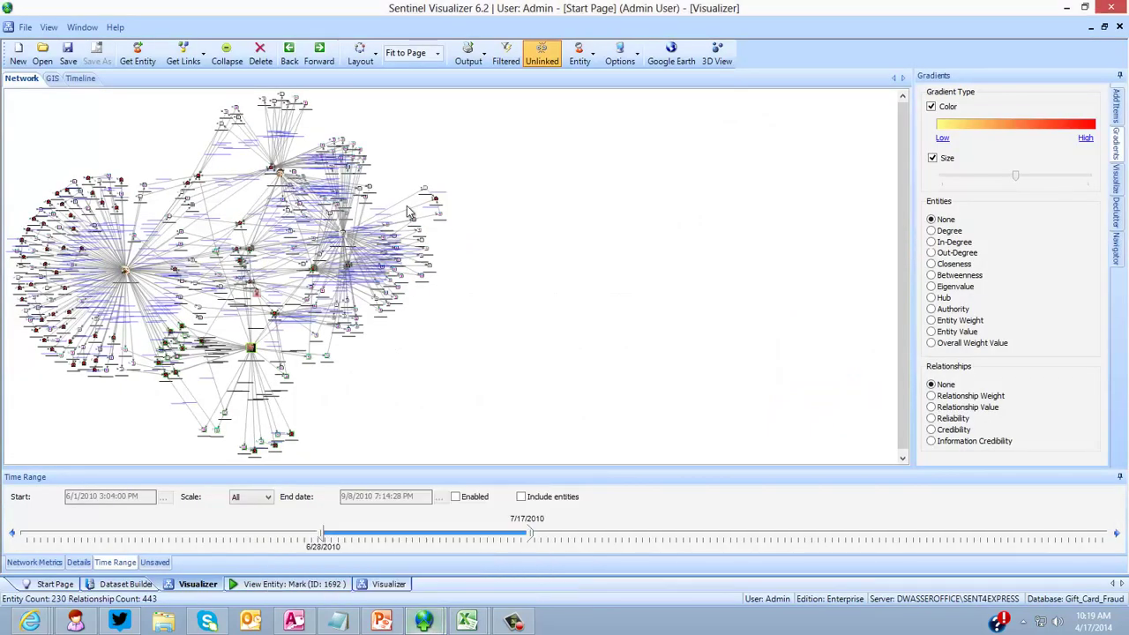
pyautogui.click(483, 64)
pyautogui.click(478, 169)
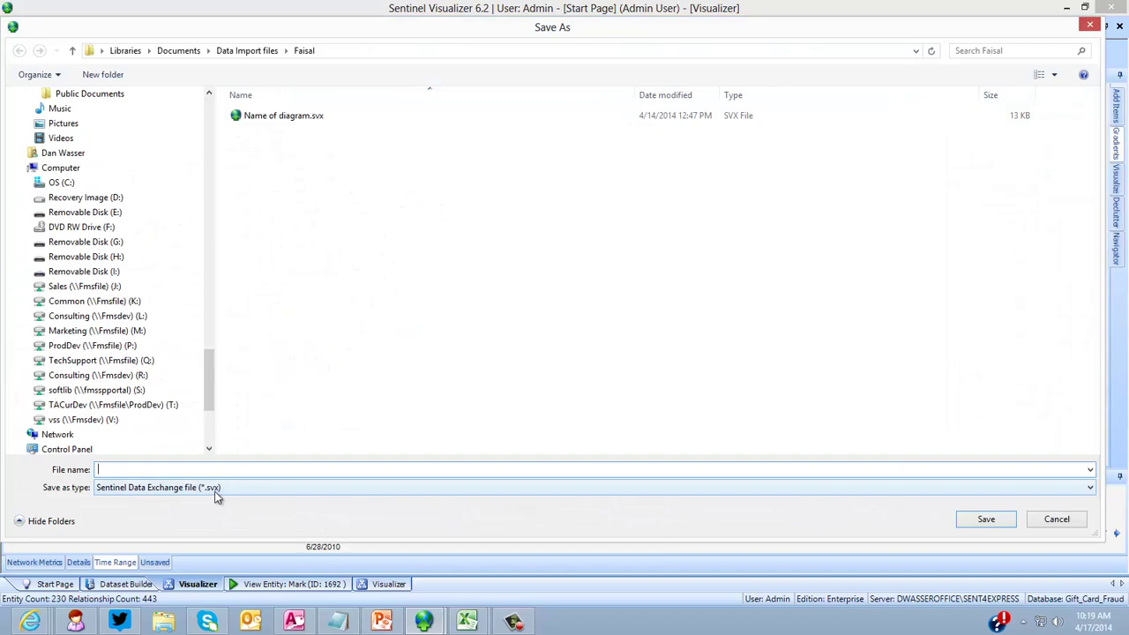
pyautogui.click(1055, 525)
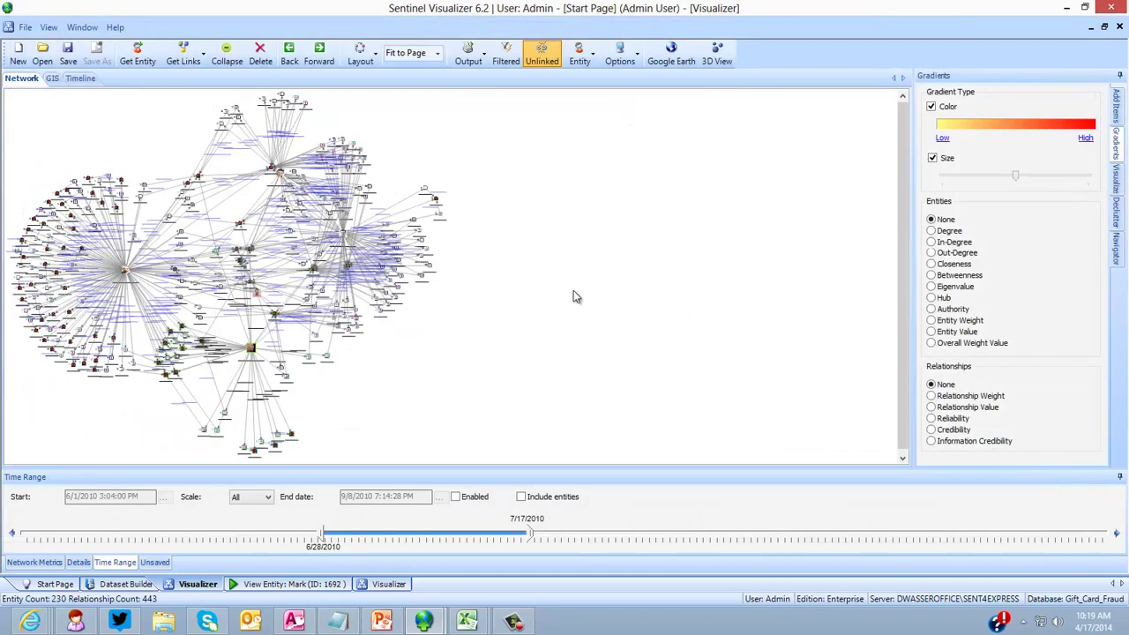
# - Switch to the subject's open entity record and review its metadata, brief and notes
pyautogui.click(330, 584)
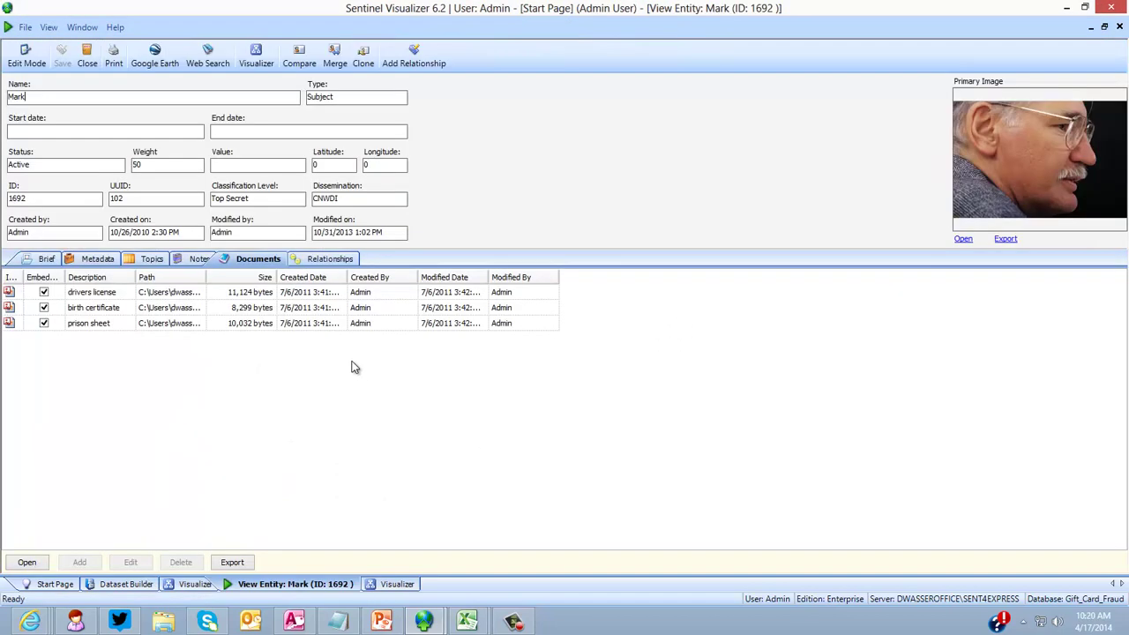
pyautogui.click(97, 258)
pyautogui.click(46, 259)
pyautogui.click(194, 261)
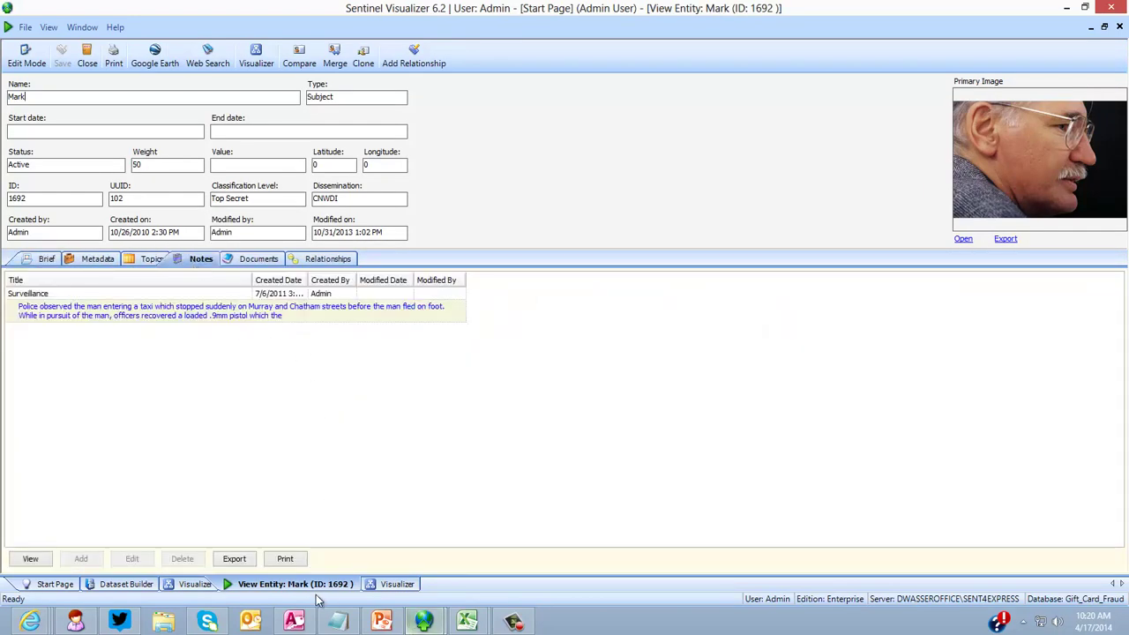
# - Switch to the subject's own network diagram, inspect its picture export options, and close them without exporting
pyautogui.click(393, 584)
pyautogui.click(485, 66)
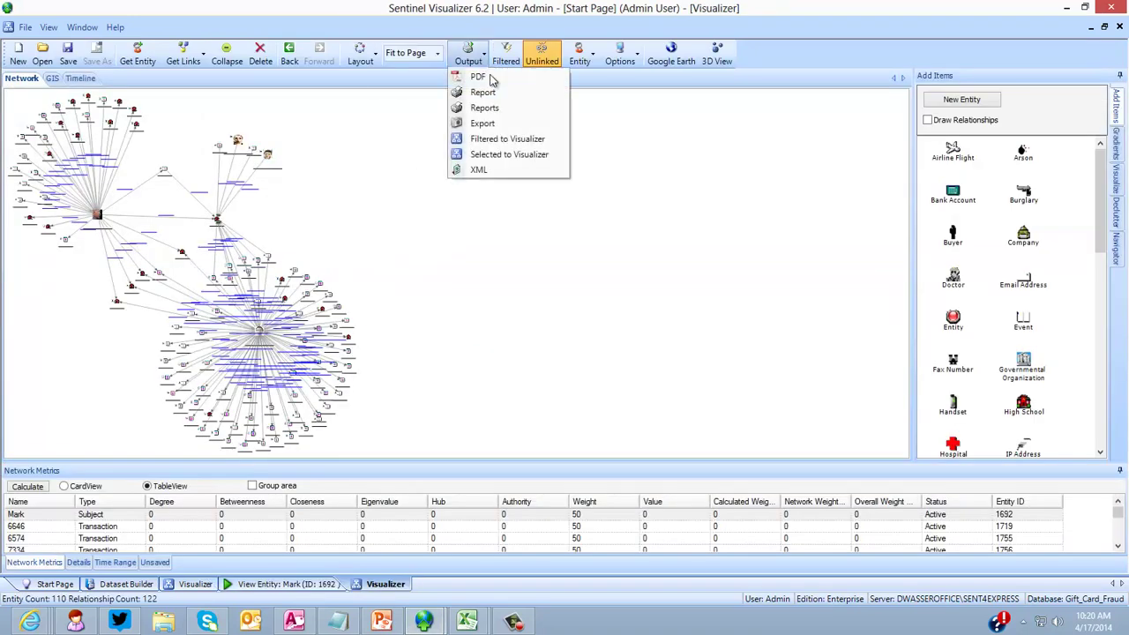
pyautogui.click(498, 128)
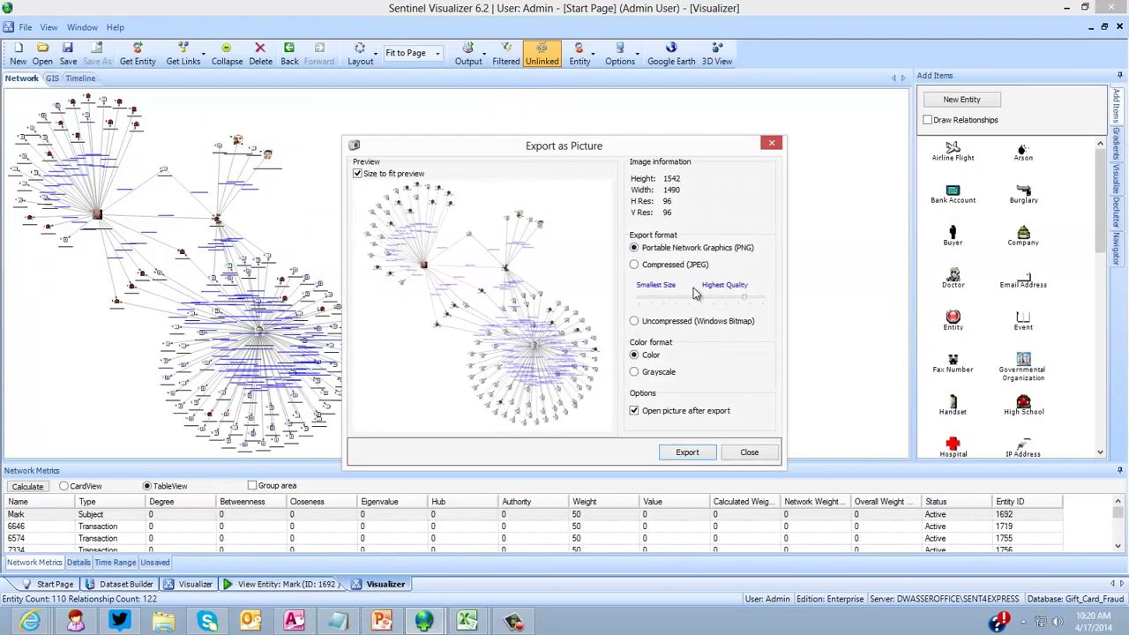
pyautogui.click(748, 453)
# - Switch to the Sentinel Visualizer Reader page in Internet Explorer to read how it works, and return to Sentinel Visualizer's gift card fraud diagram
pyautogui.moveTo(31, 621)
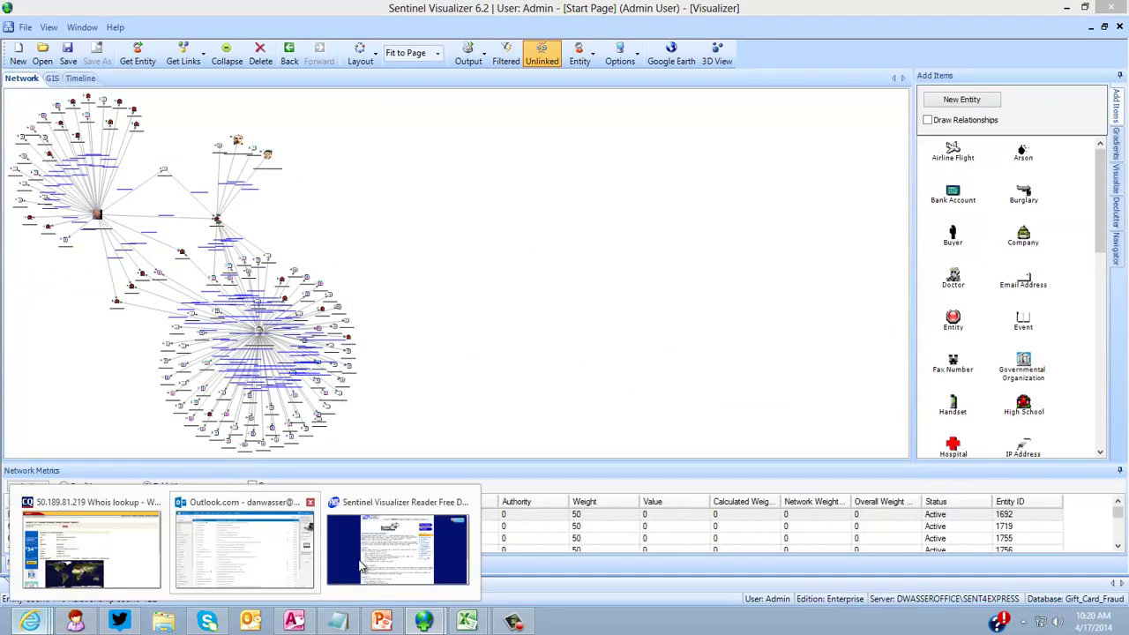
pyautogui.click(363, 558)
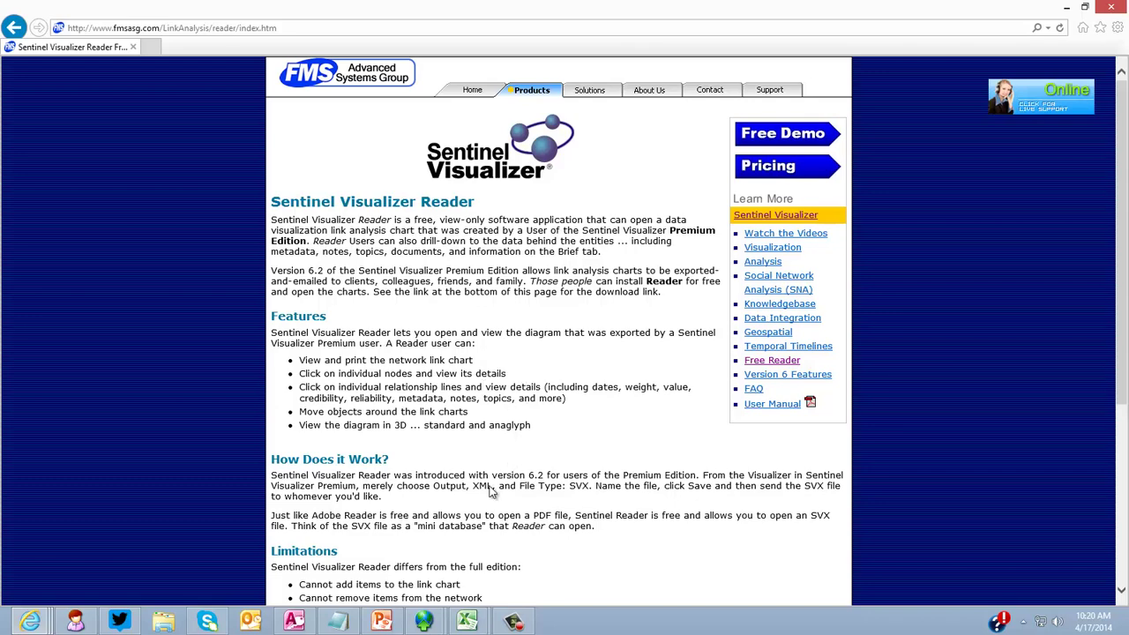
pyautogui.click(423, 622)
pyautogui.click(474, 574)
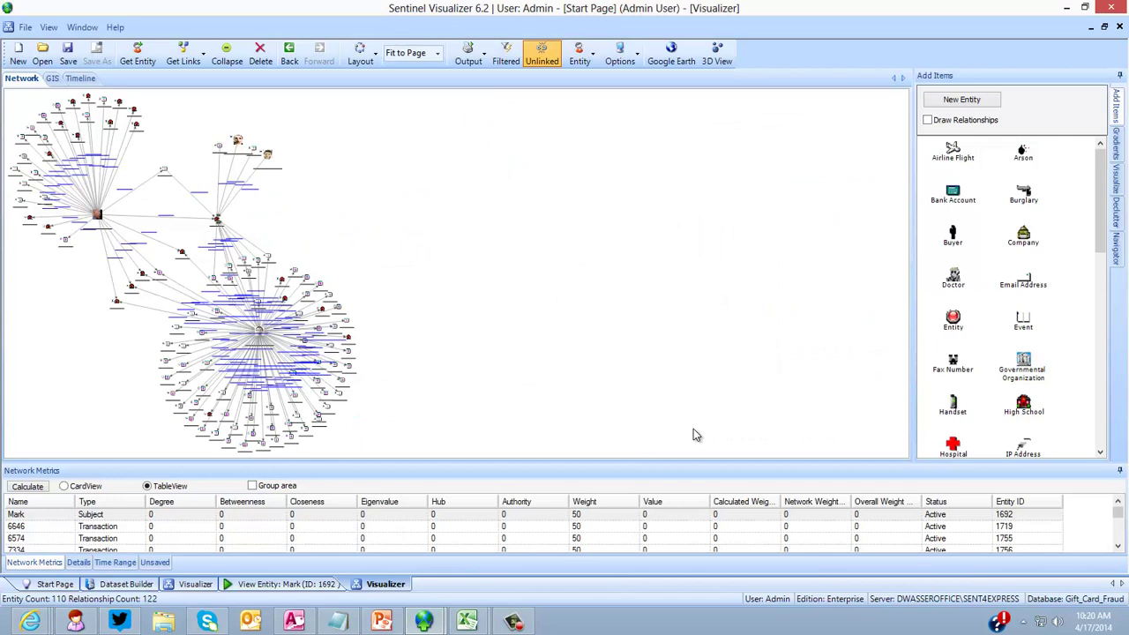